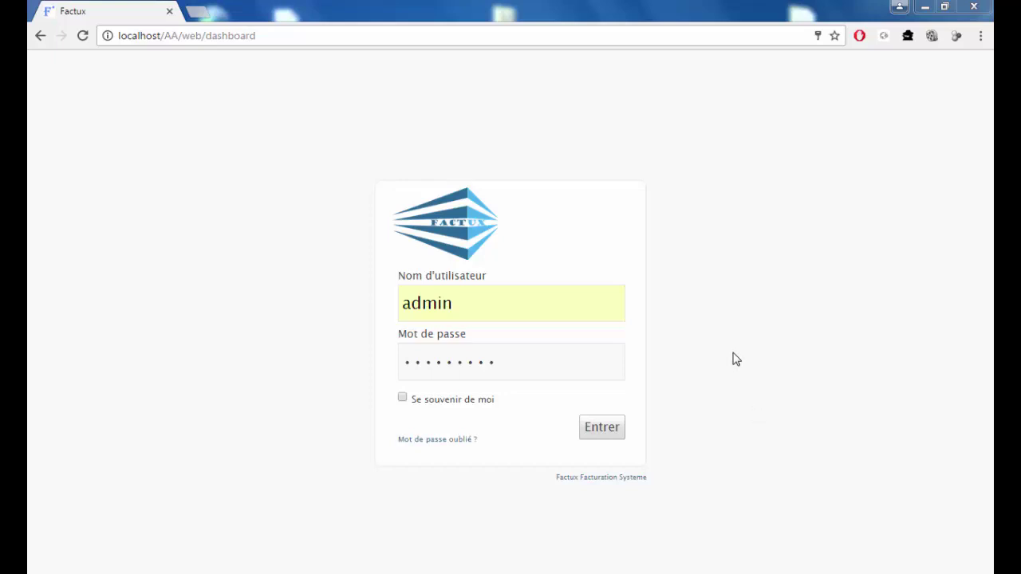
Look over the login page and its forgotten-password form, then sign in as admin.
click(286, 41)
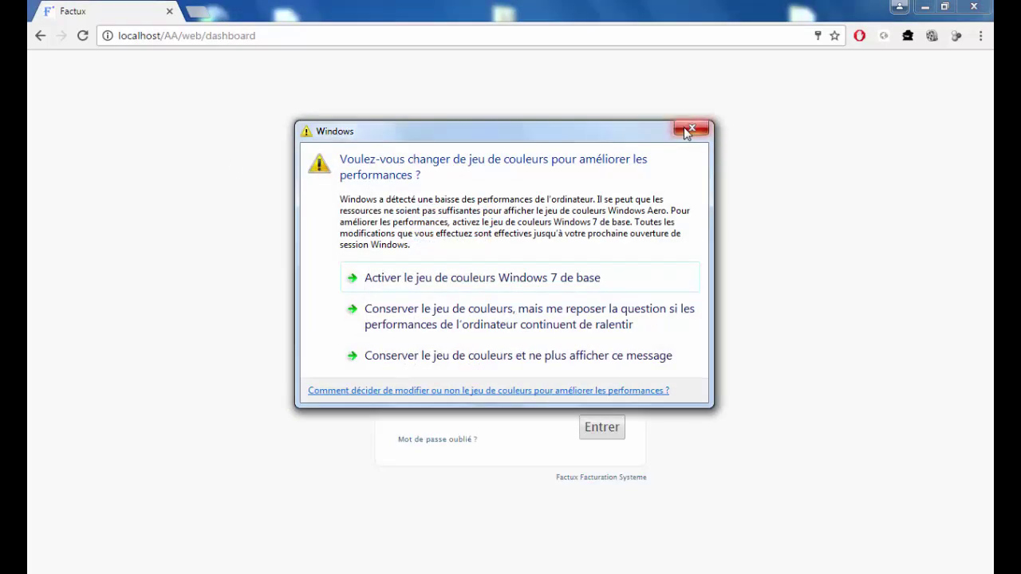
click(689, 128)
double_click(325, 36)
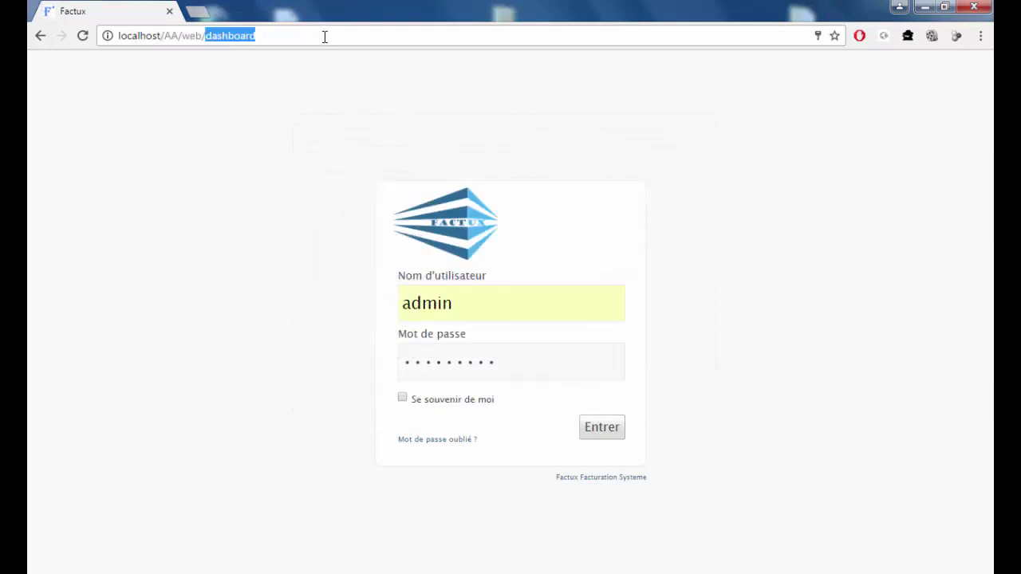
click(325, 36)
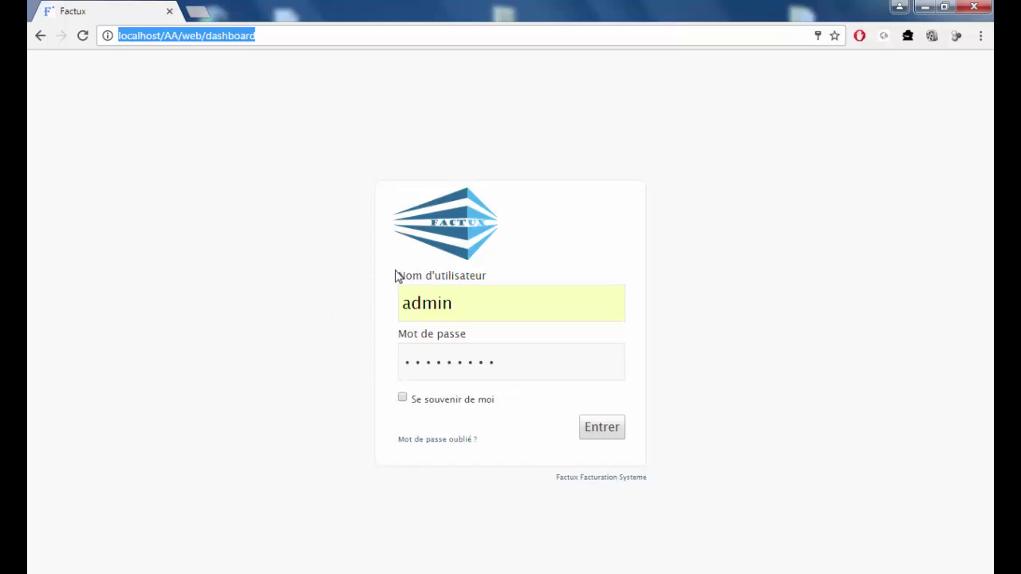
drag(396, 276, 483, 279)
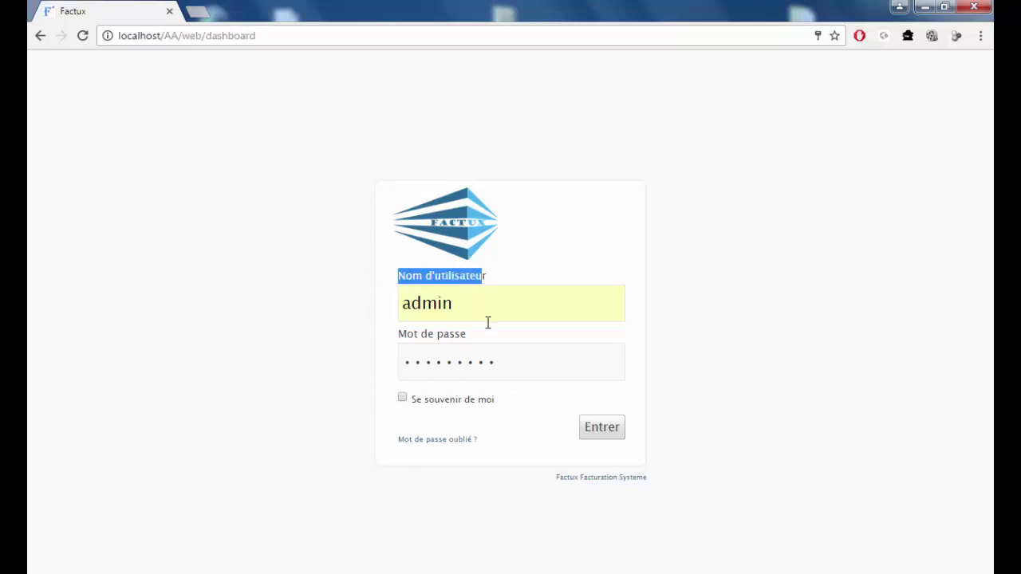
drag(479, 342, 394, 340)
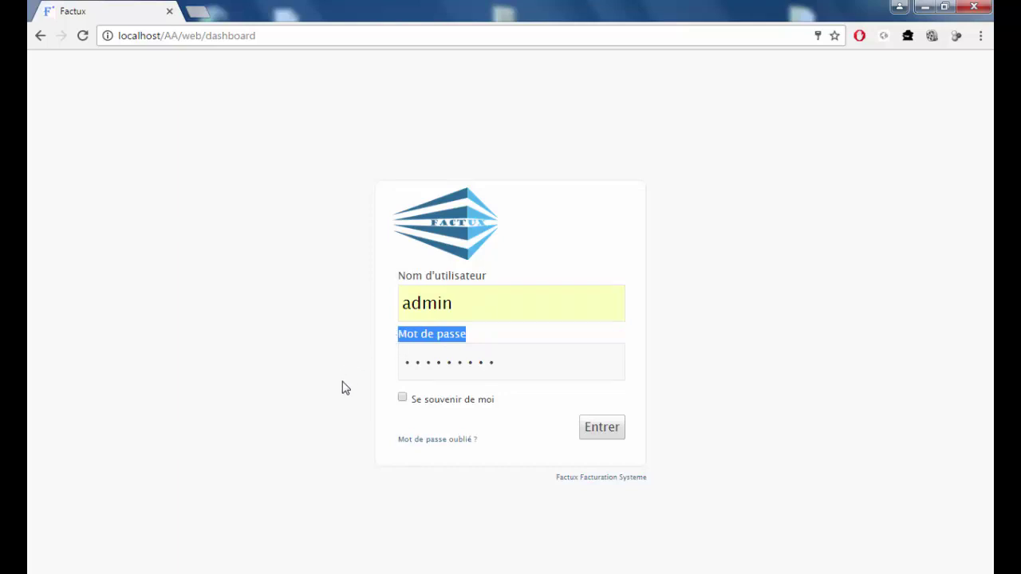
click(423, 451)
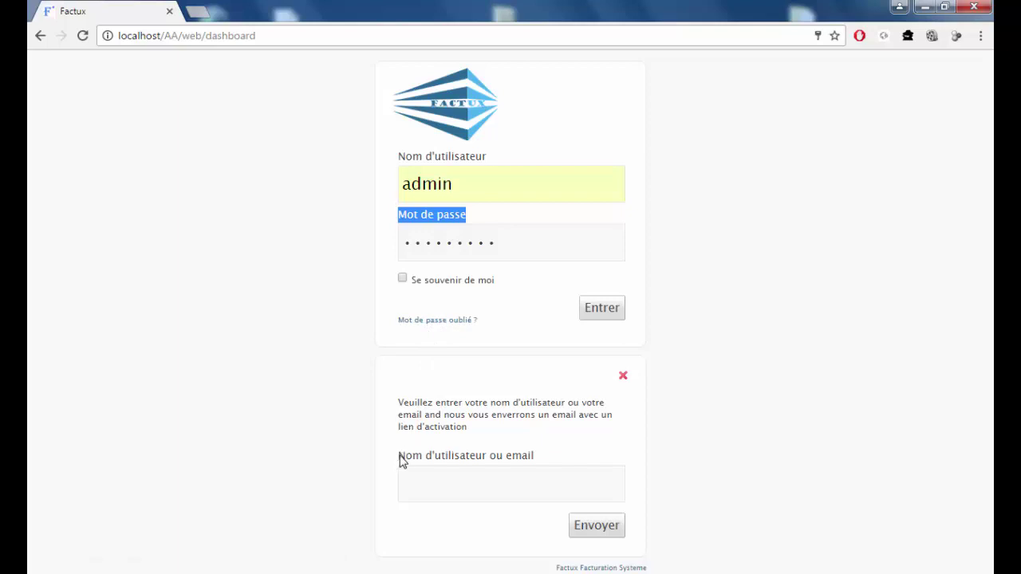
drag(402, 459, 543, 460)
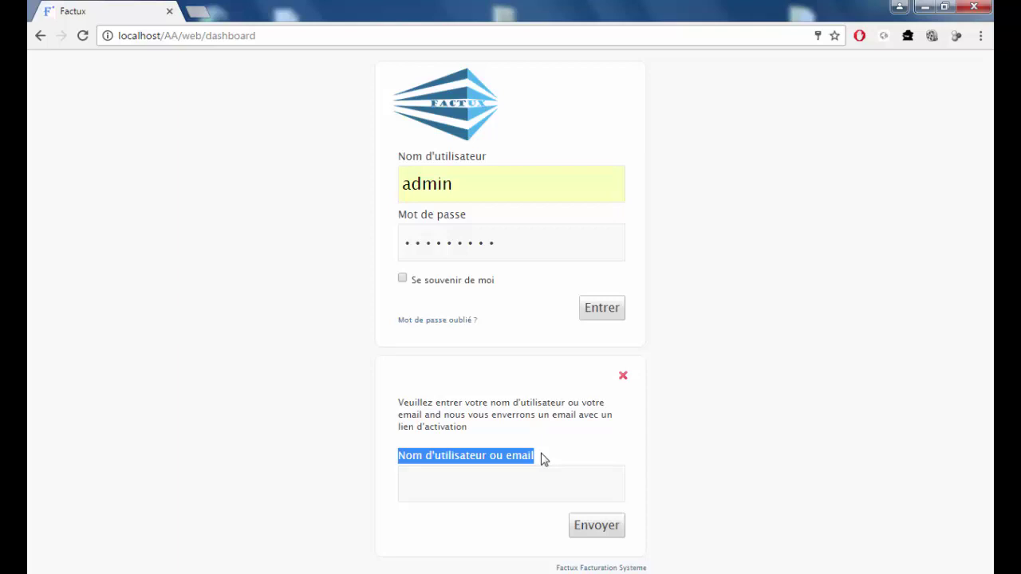
click(500, 482)
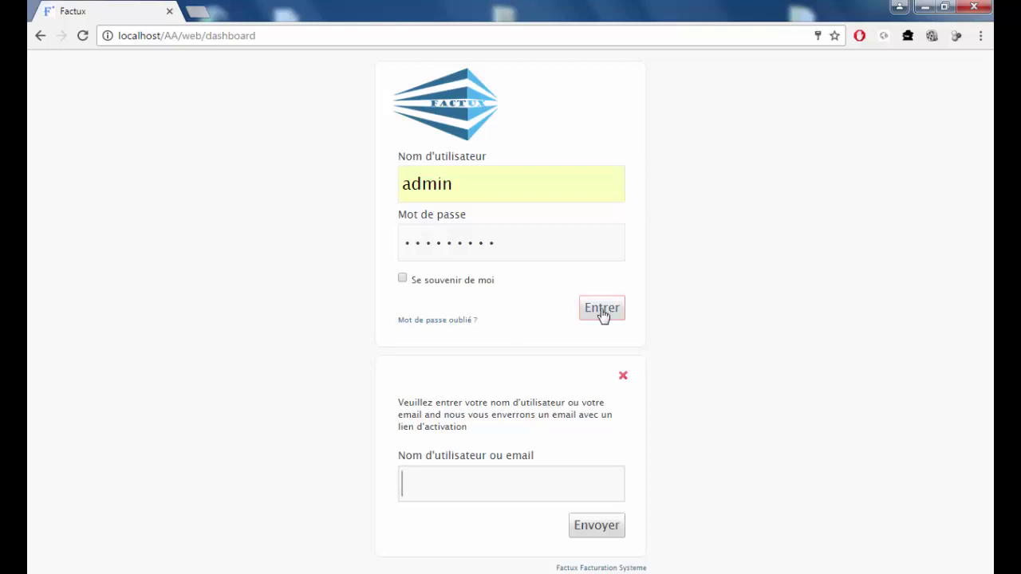
click(622, 378)
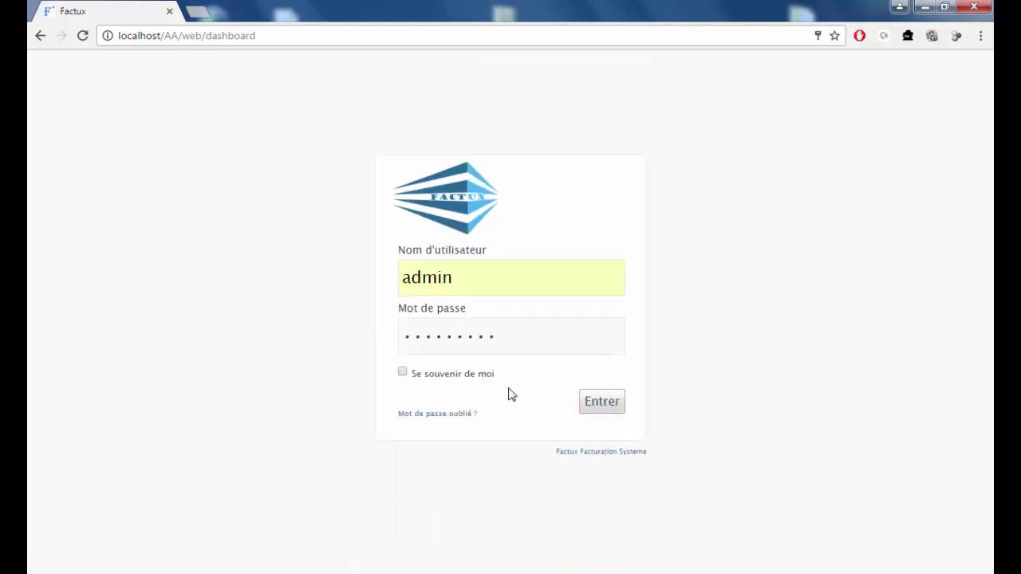
click(596, 410)
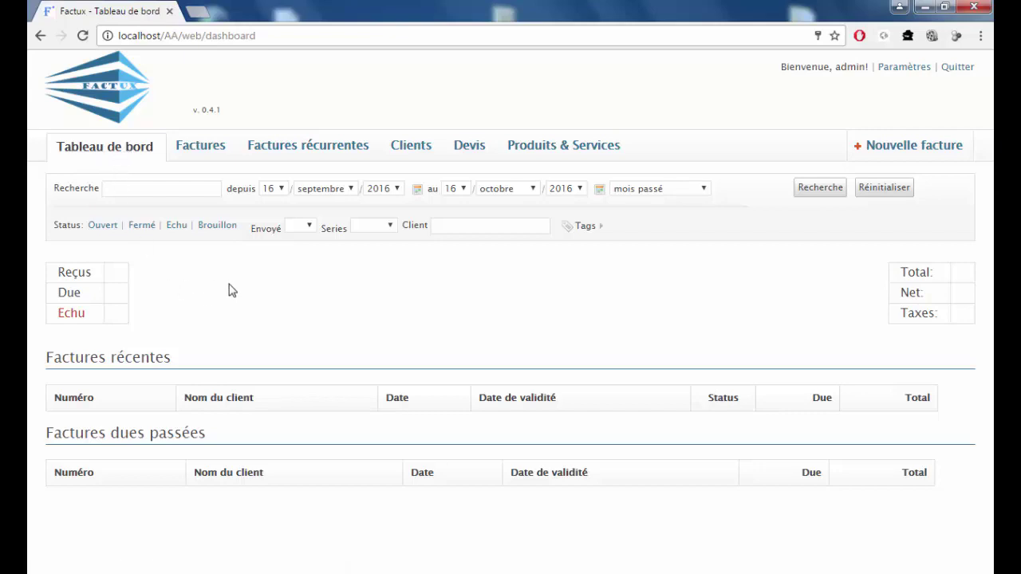
Set the dashboard's date range from 07 septembre 2016 to 03 octobre 2016.
click(684, 131)
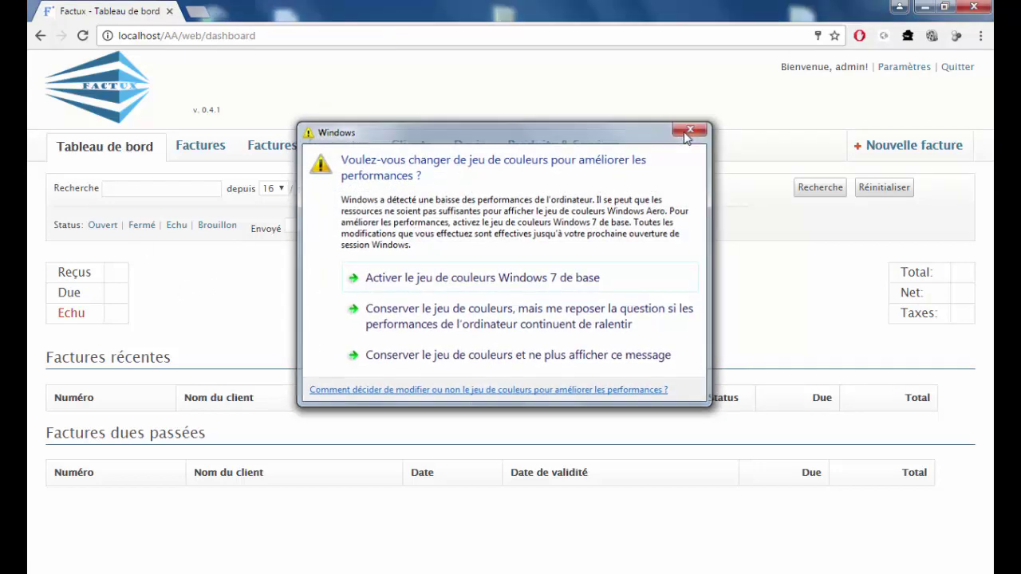
click(150, 186)
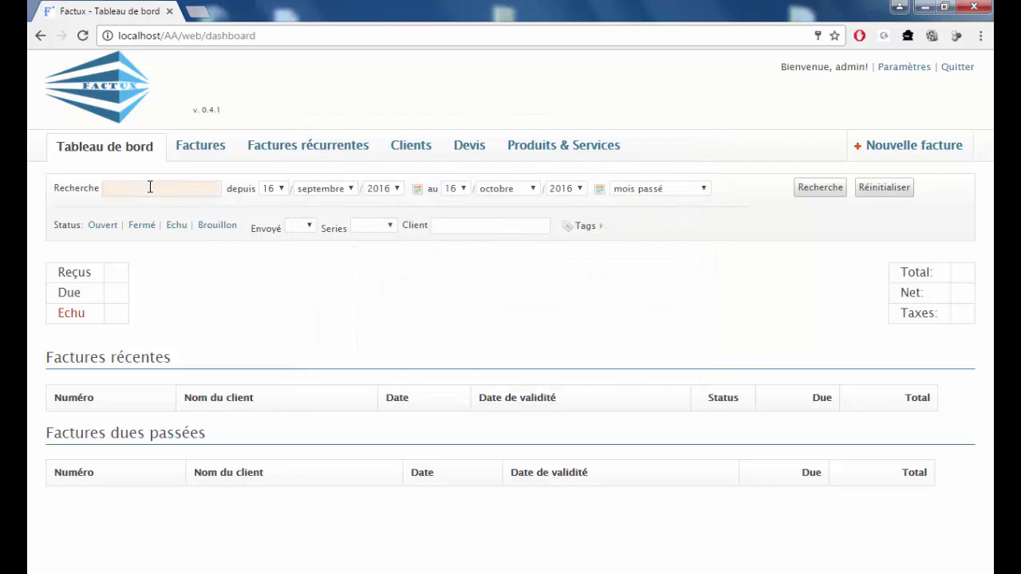
double_click(240, 196)
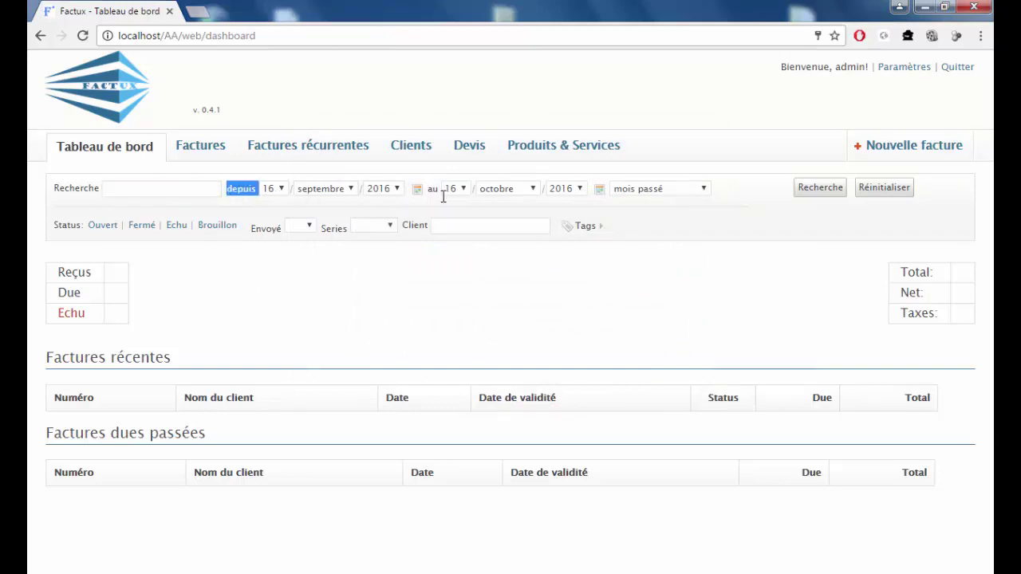
click(417, 189)
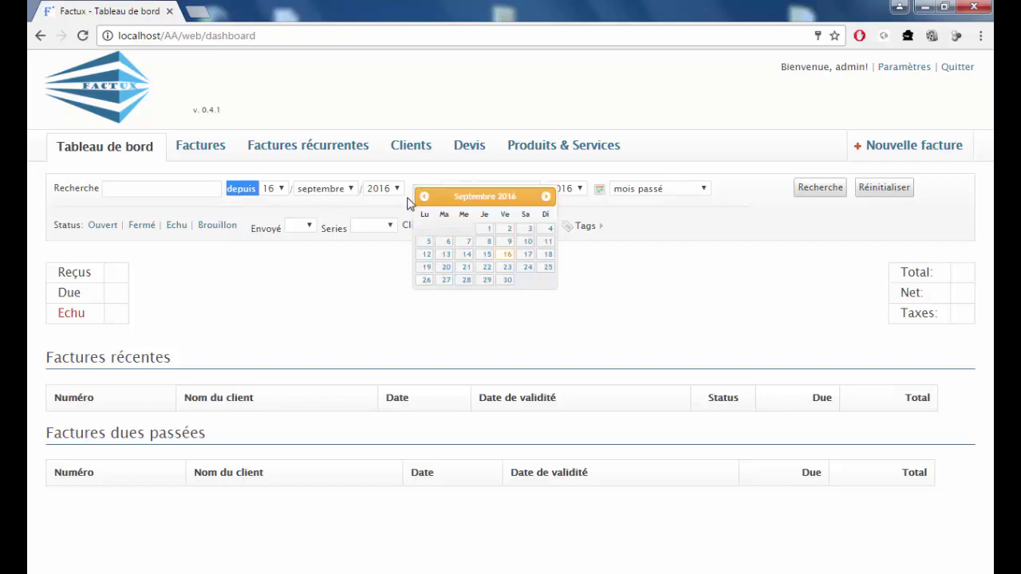
click(464, 242)
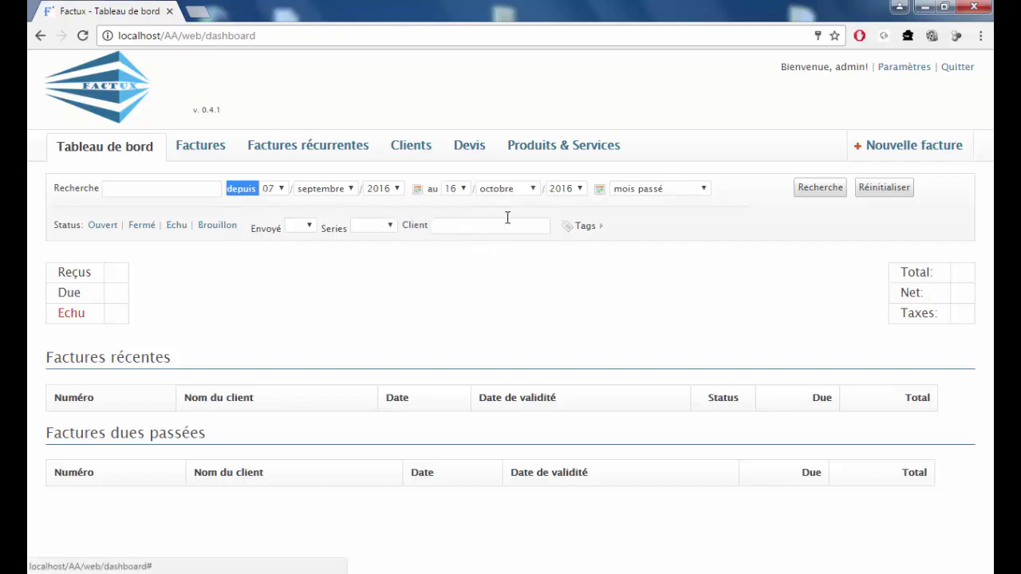
click(604, 194)
click(612, 242)
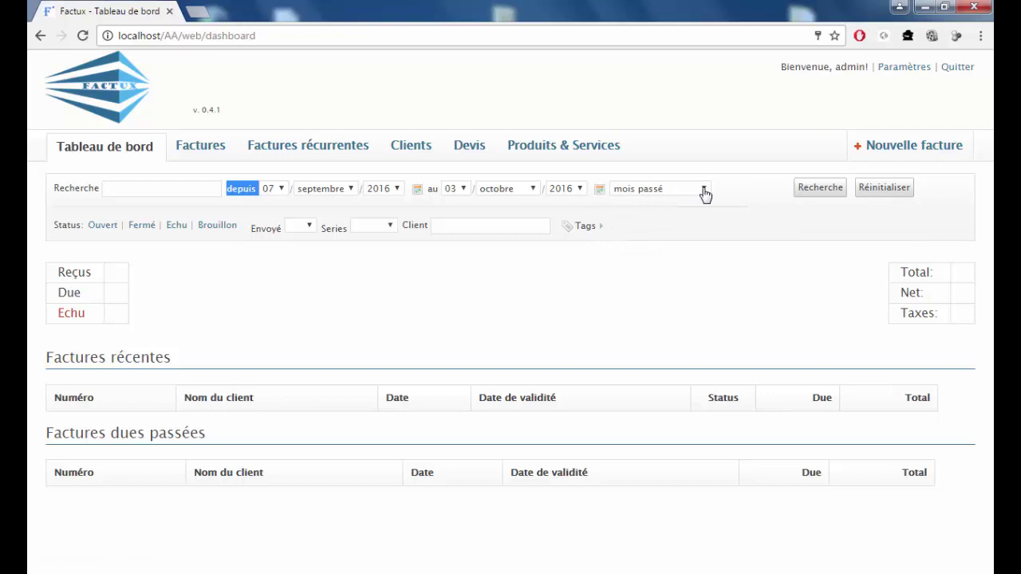
click(704, 191)
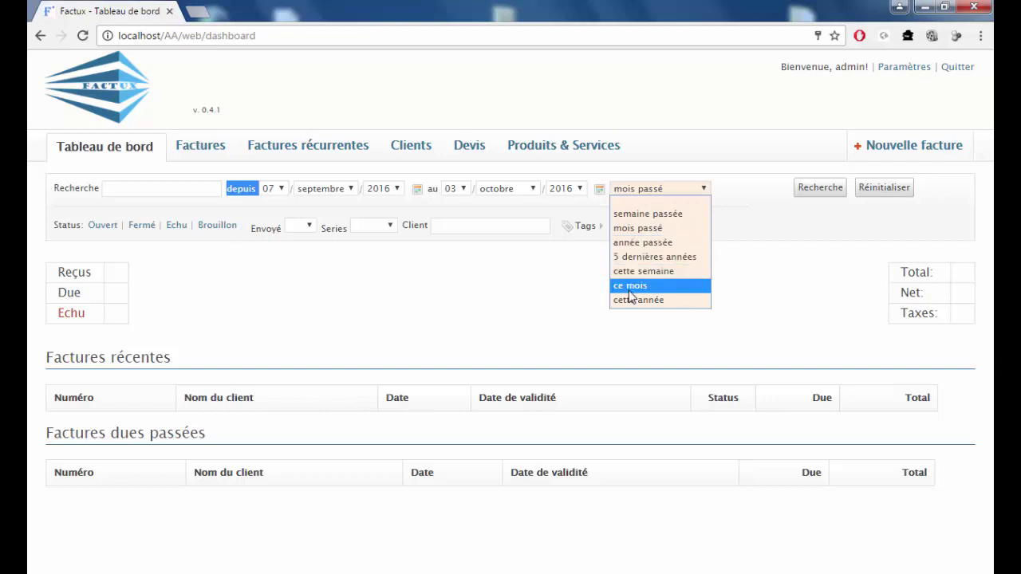
click(445, 306)
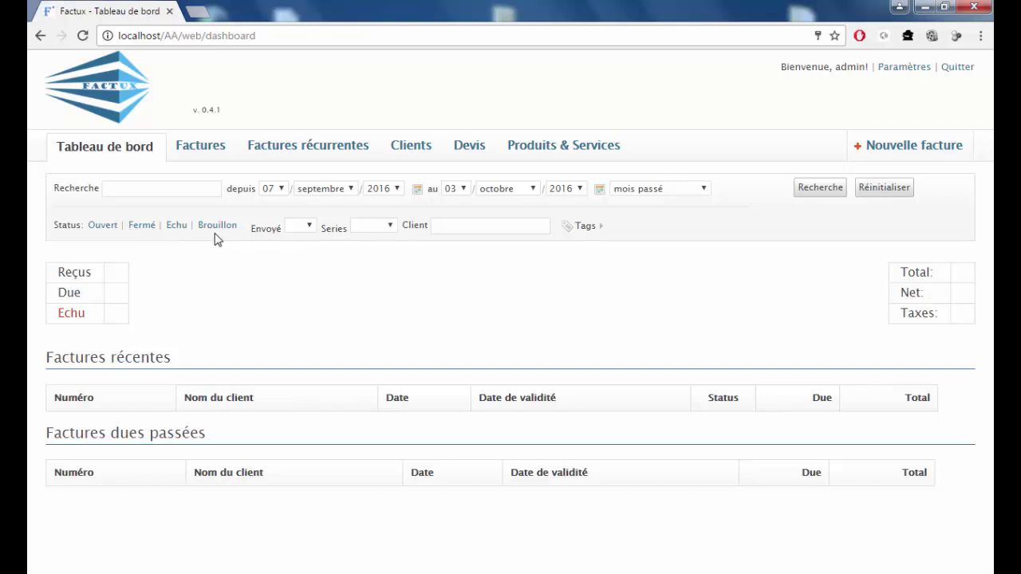
click(302, 228)
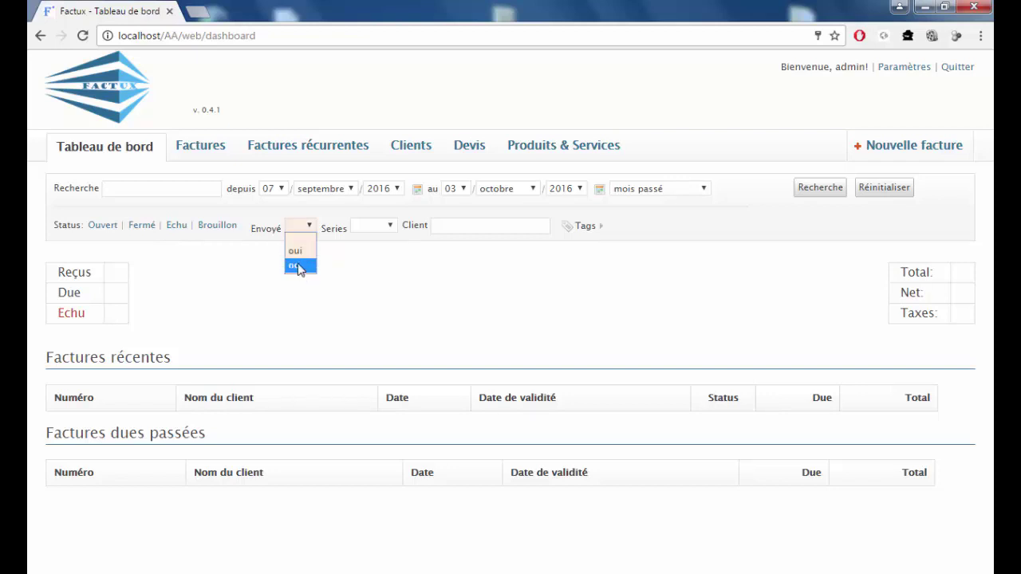
click(371, 226)
click(462, 228)
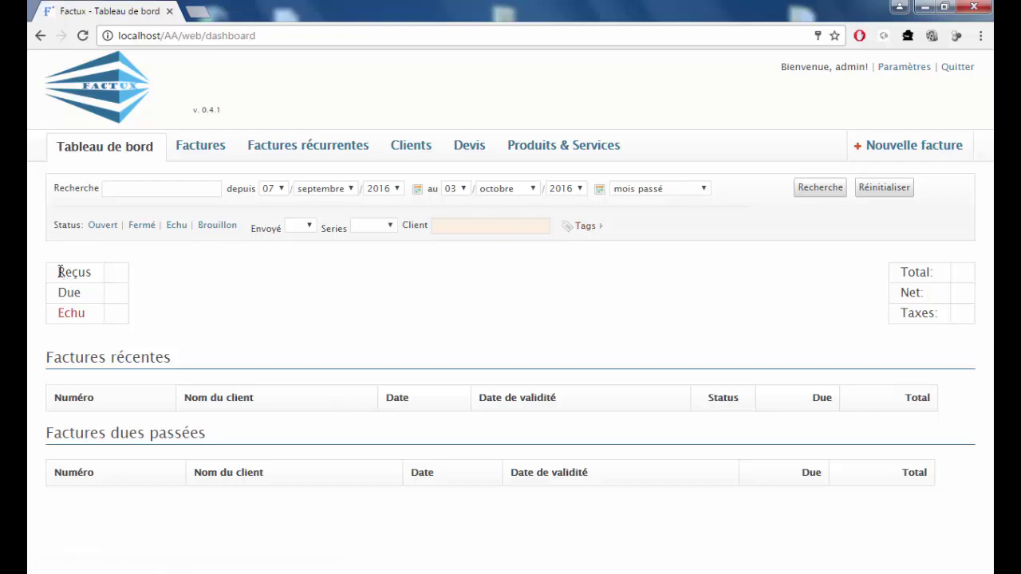
drag(59, 272, 371, 312)
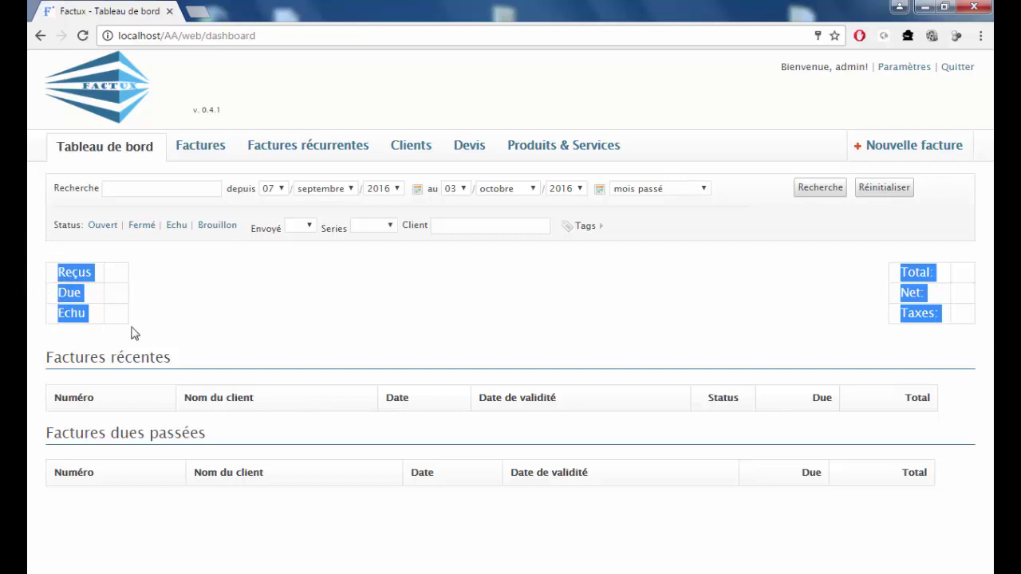
click(877, 323)
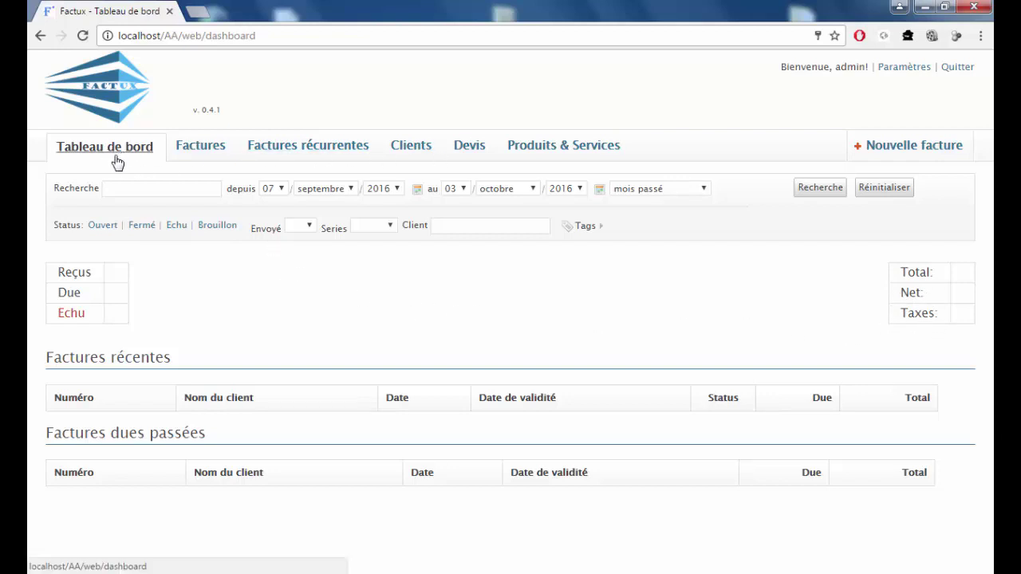
Browse the Factures, Factures récurrentes, Clients, Devis and Produits & Services lists, then open Paramètres globaux.
click(189, 153)
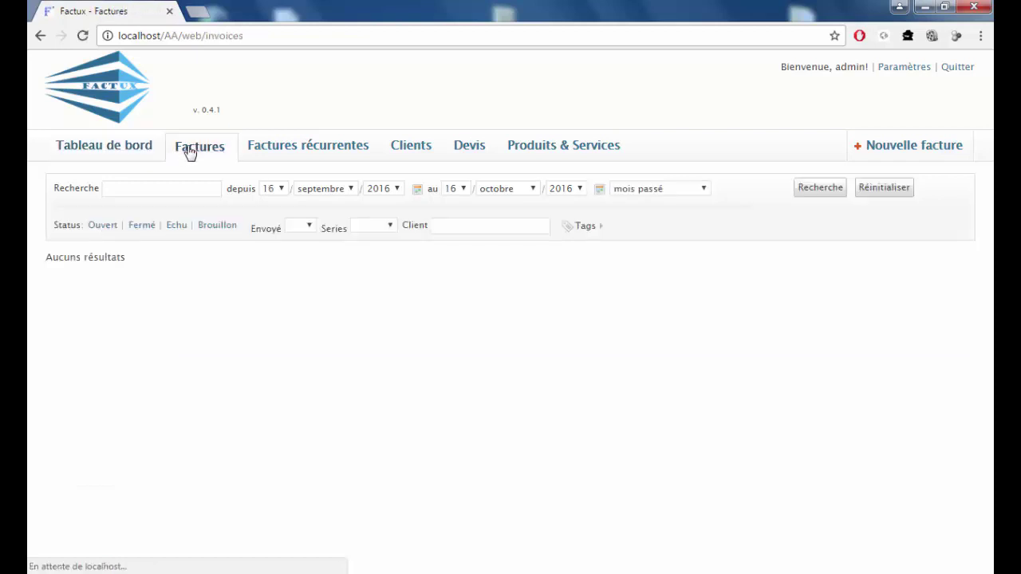
click(292, 153)
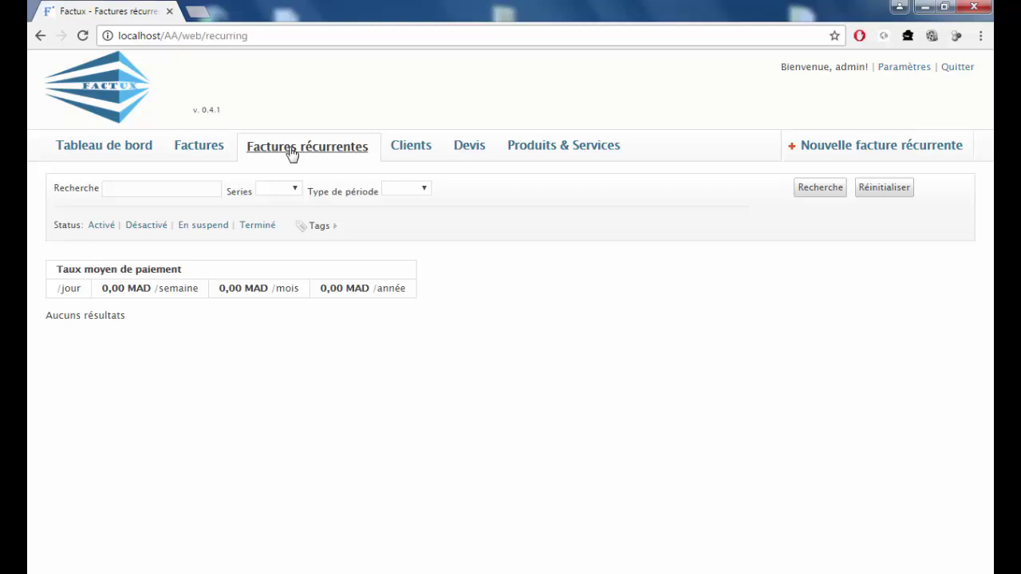
click(399, 144)
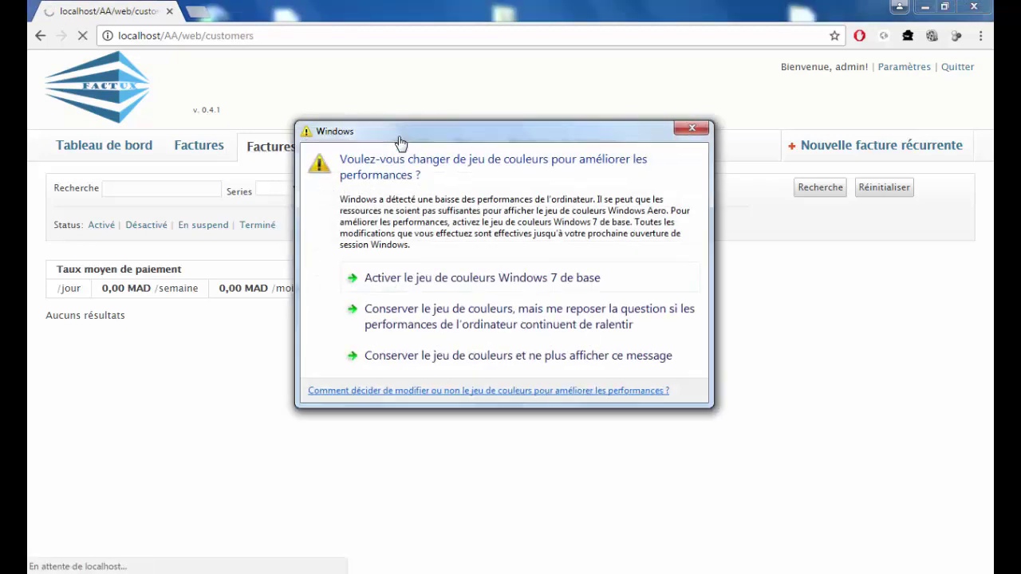
click(693, 128)
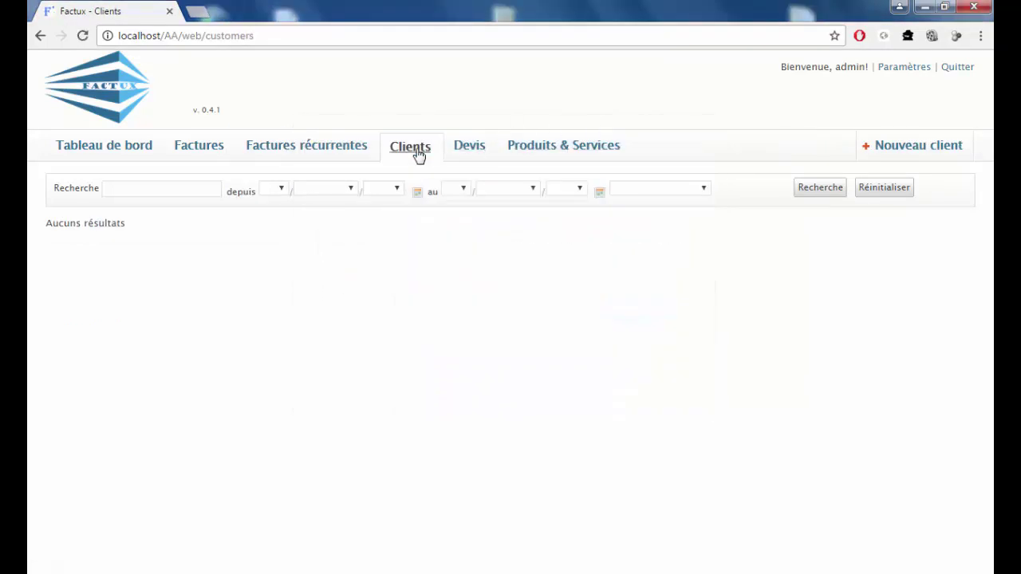
click(469, 148)
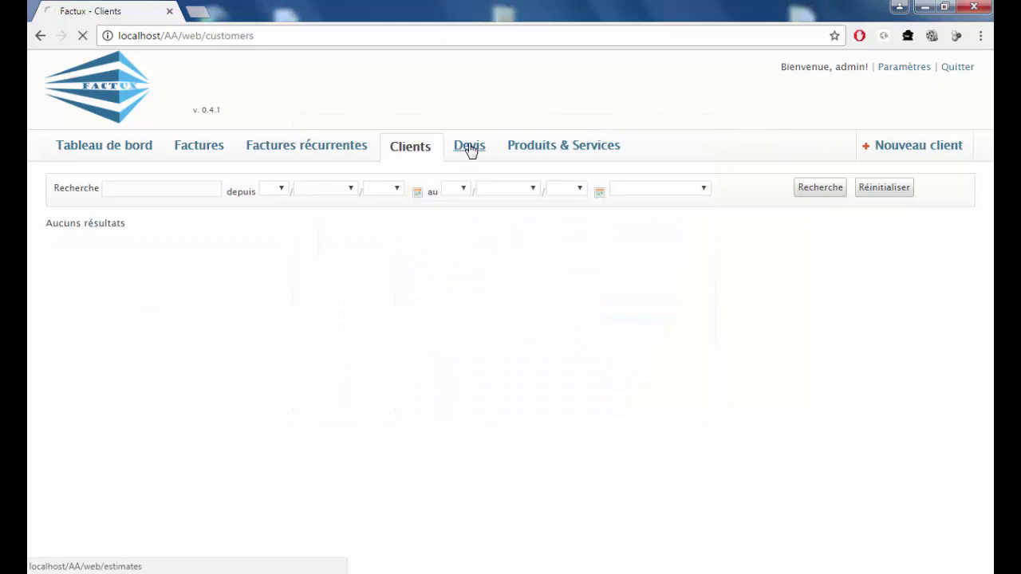
click(551, 148)
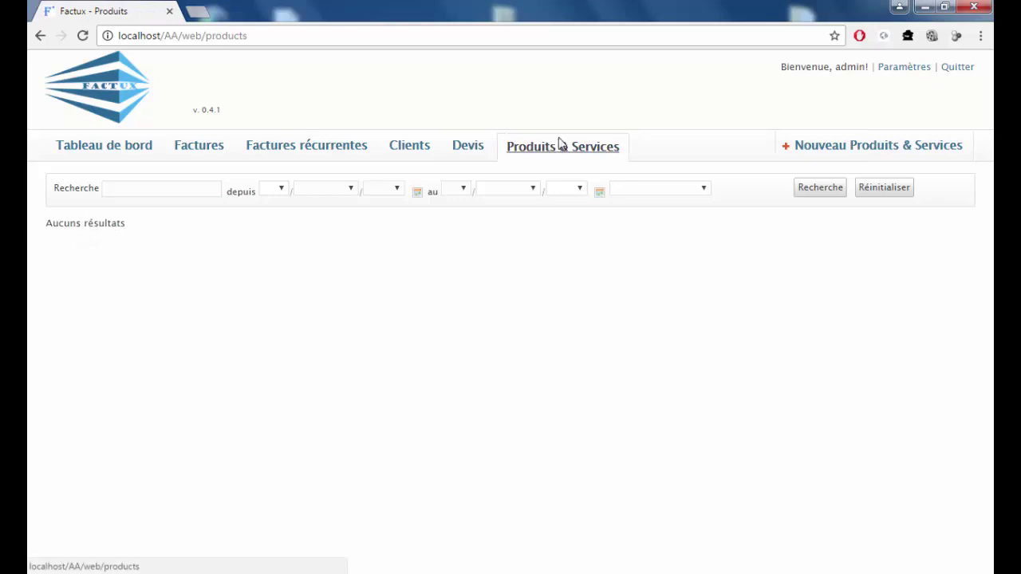
click(906, 70)
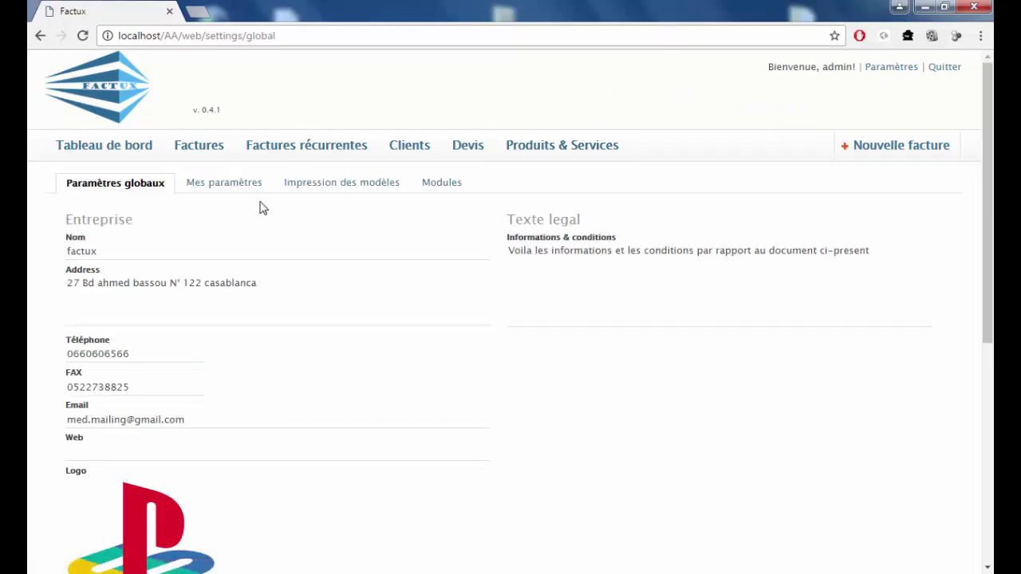
Review the company details and cancel the logo file chooser, keeping the current logo.
scroll(263, 208, down, 1)
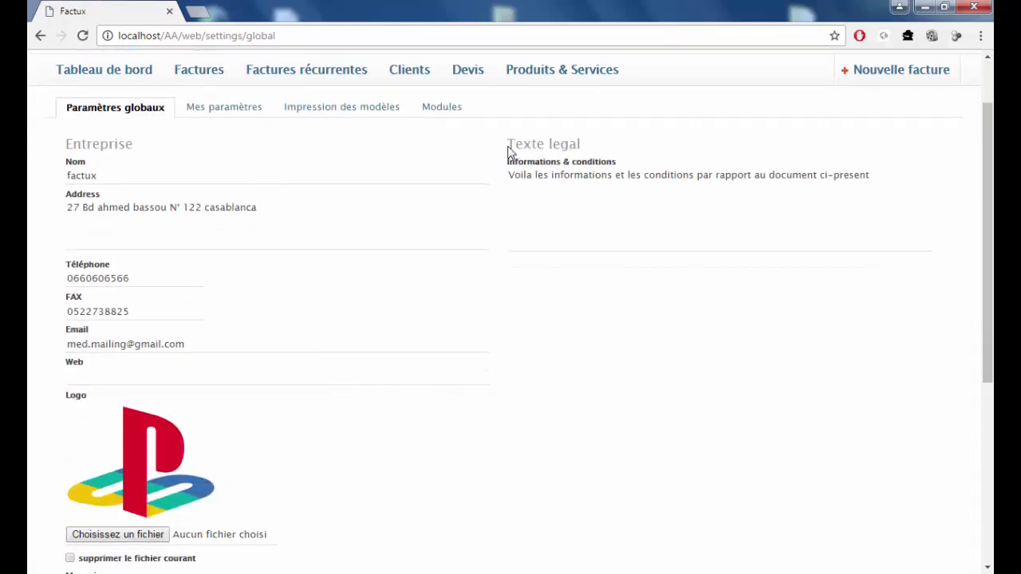
drag(509, 143, 626, 144)
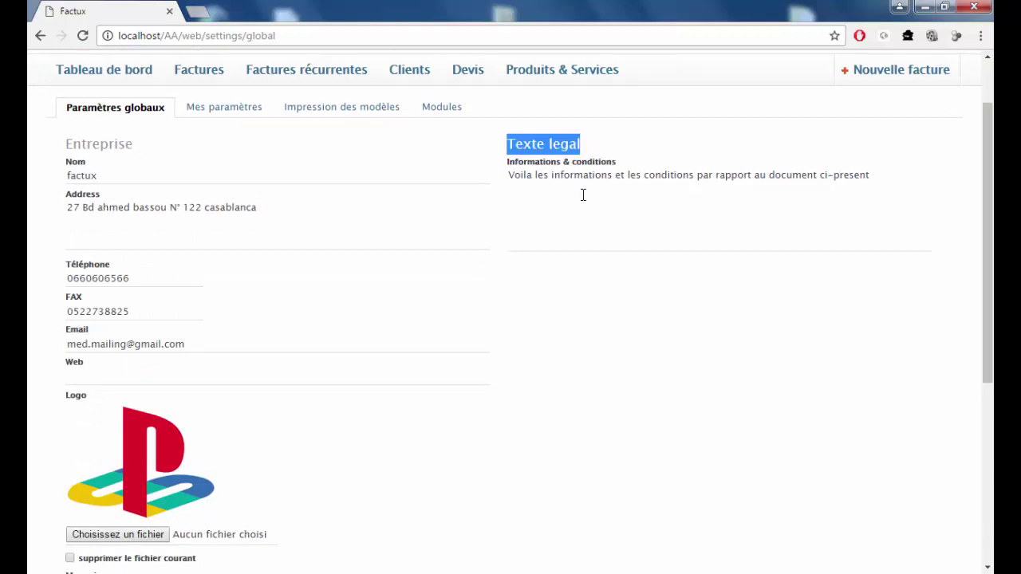
drag(60, 198, 93, 209)
drag(121, 264, 70, 297)
drag(89, 330, 45, 388)
click(100, 367)
scroll(45, 378, down, 2)
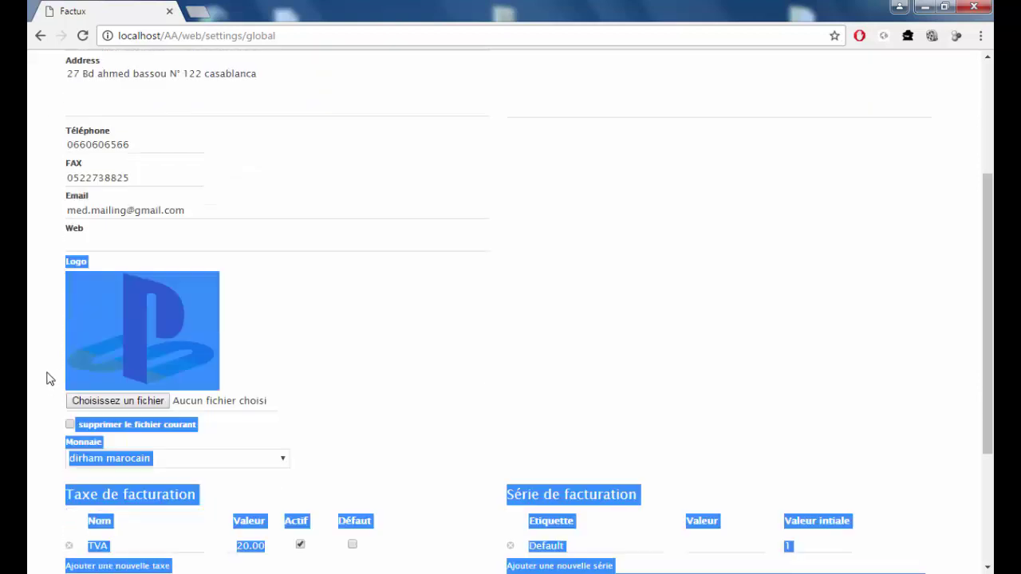
click(131, 300)
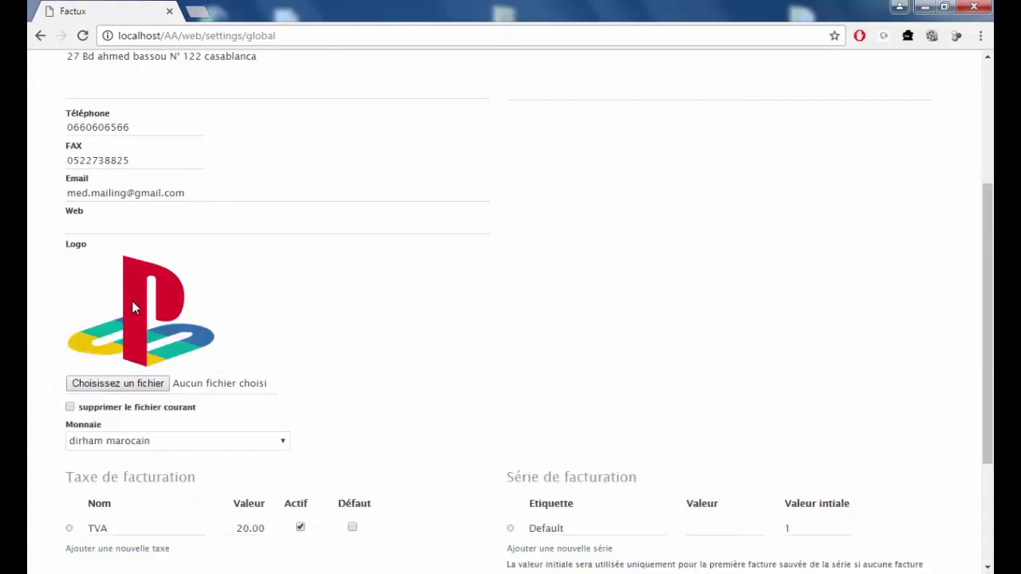
click(125, 384)
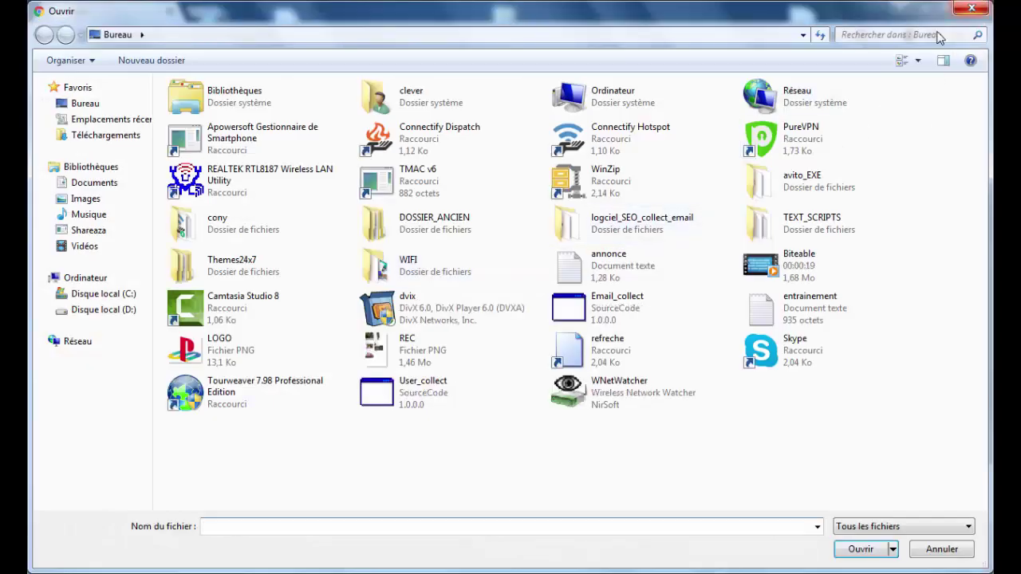
click(971, 10)
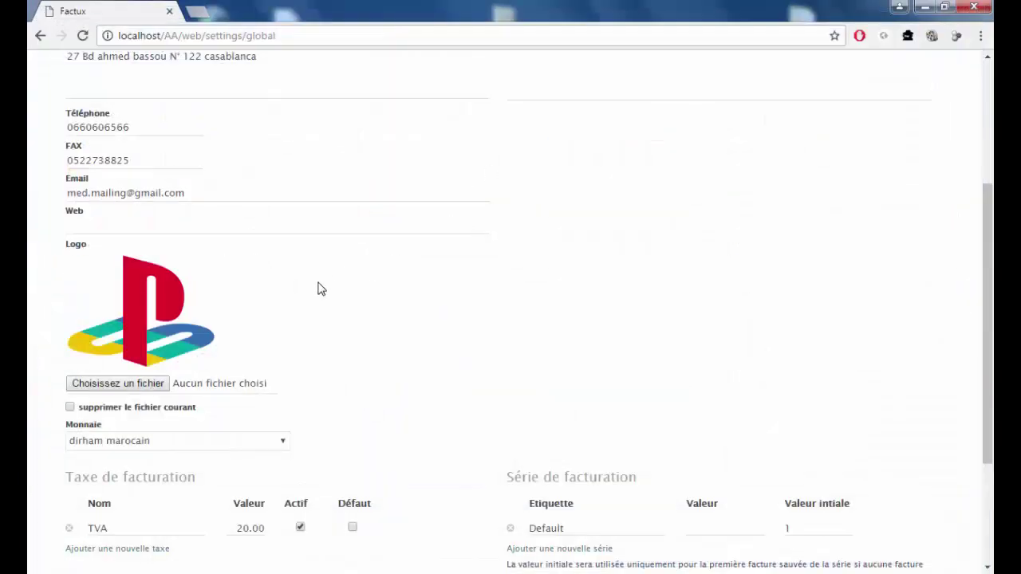
Add and remove an empty tax row, keep A4 page size, and save the settings.
scroll(303, 283, down, 2)
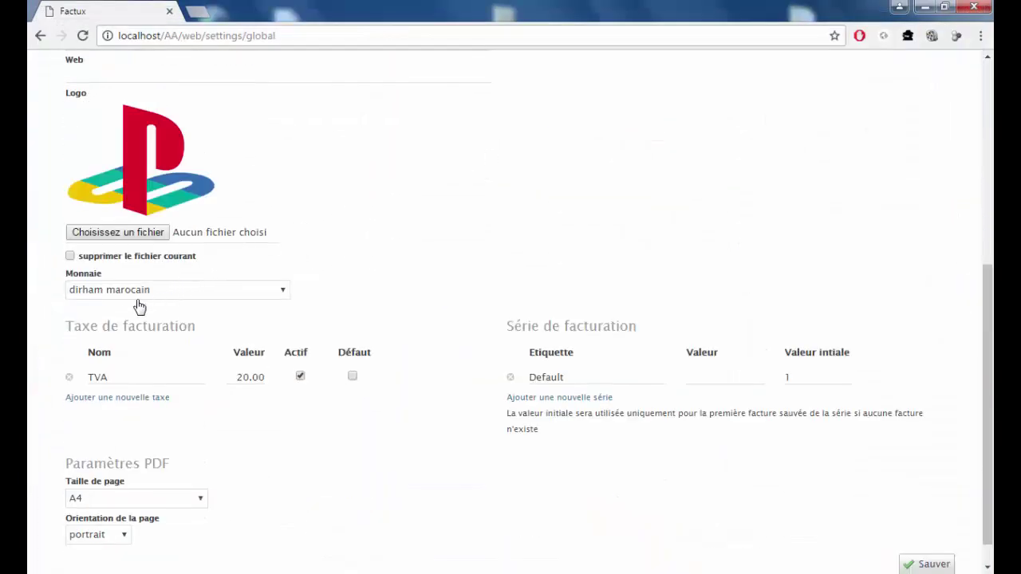
scroll(159, 327, down, 1)
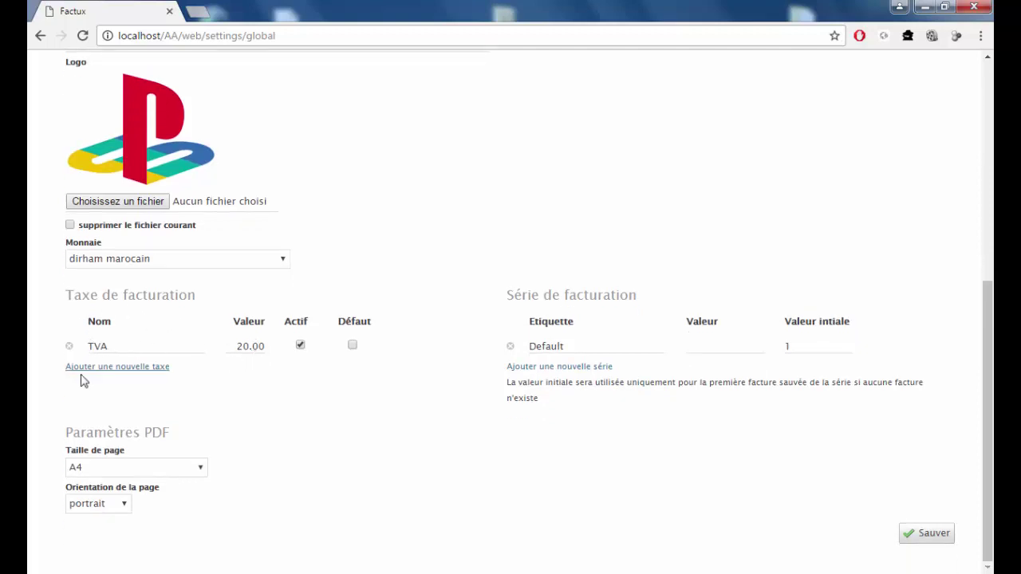
click(93, 366)
click(69, 372)
click(183, 474)
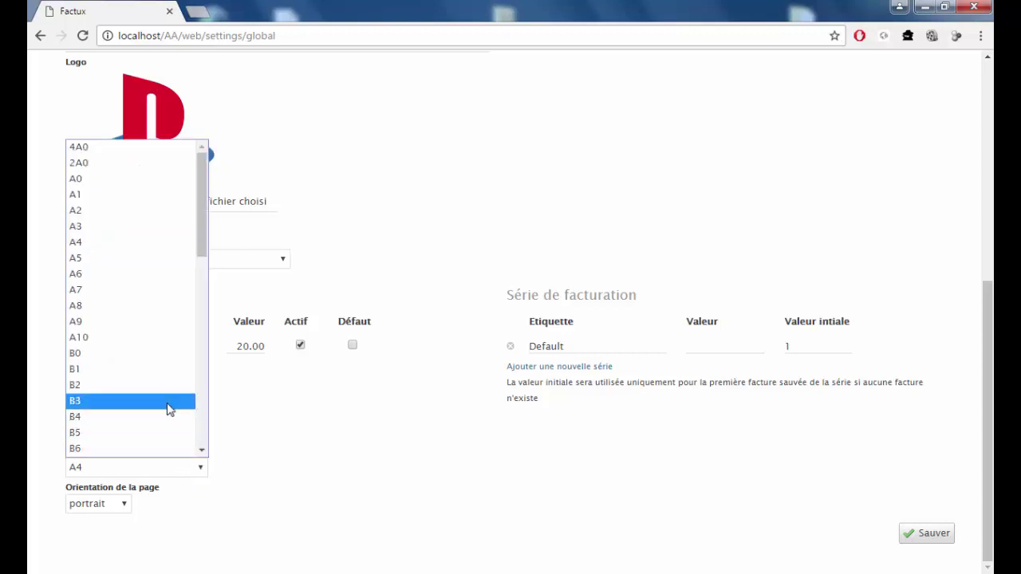
click(371, 448)
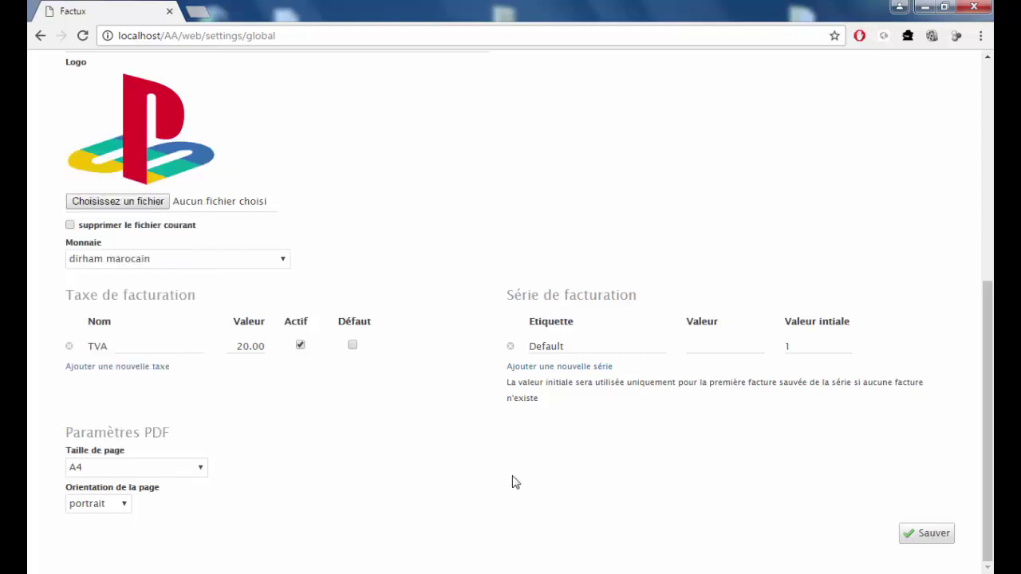
click(915, 534)
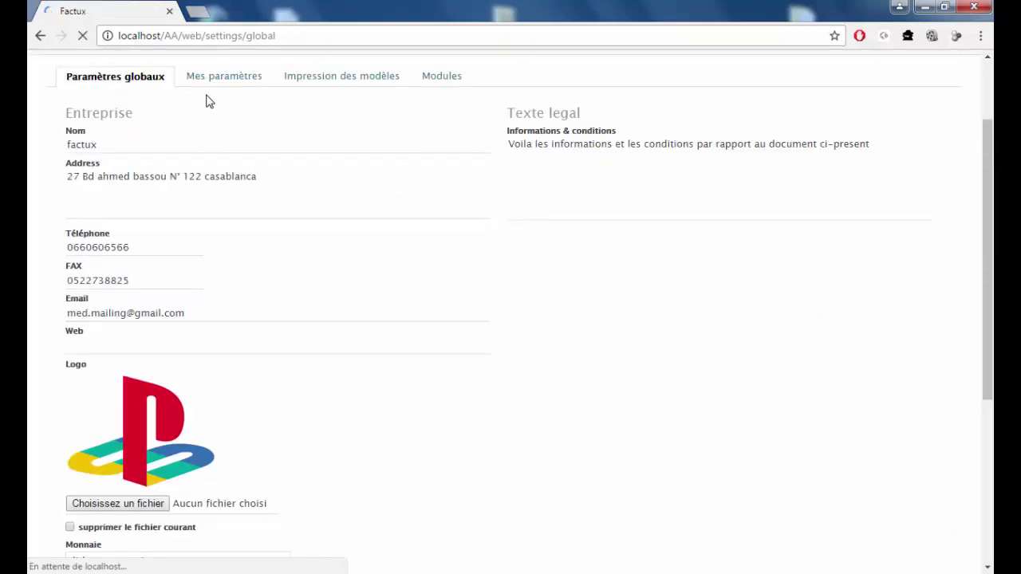
Open Mes paramètres and inspect the profile e-mail and the old and new password fields.
click(215, 185)
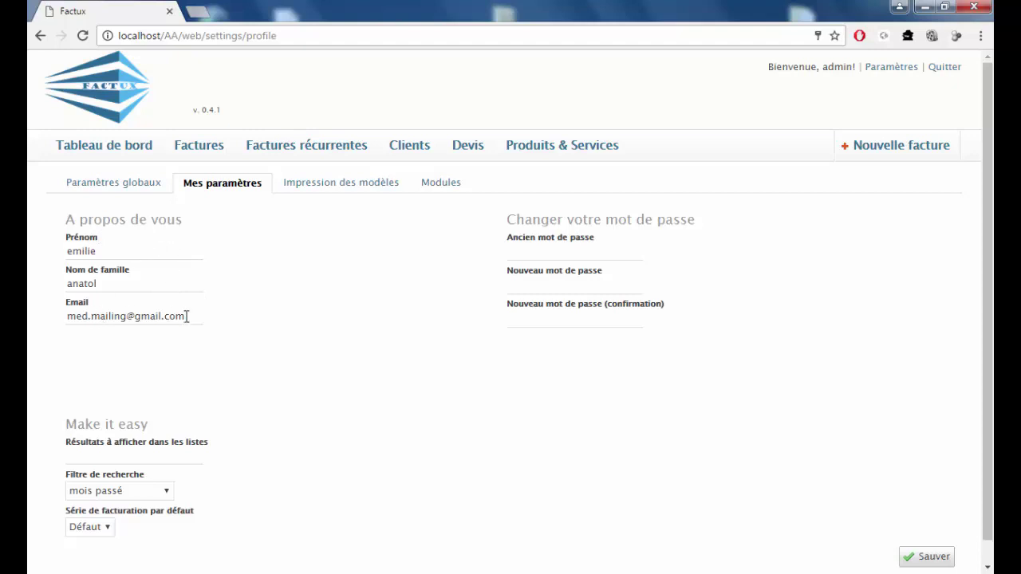
drag(186, 317, 69, 317)
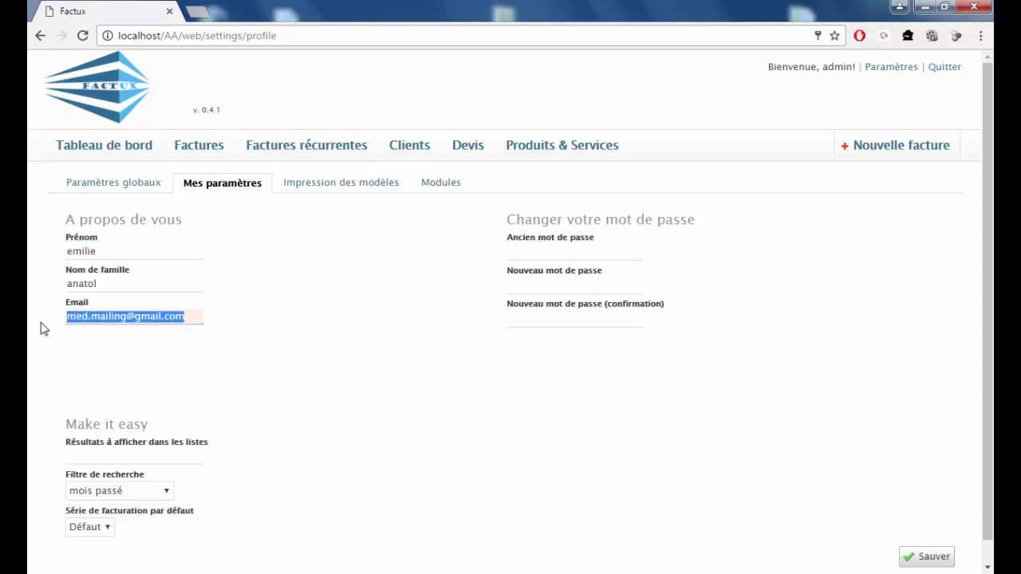
click(589, 252)
click(569, 285)
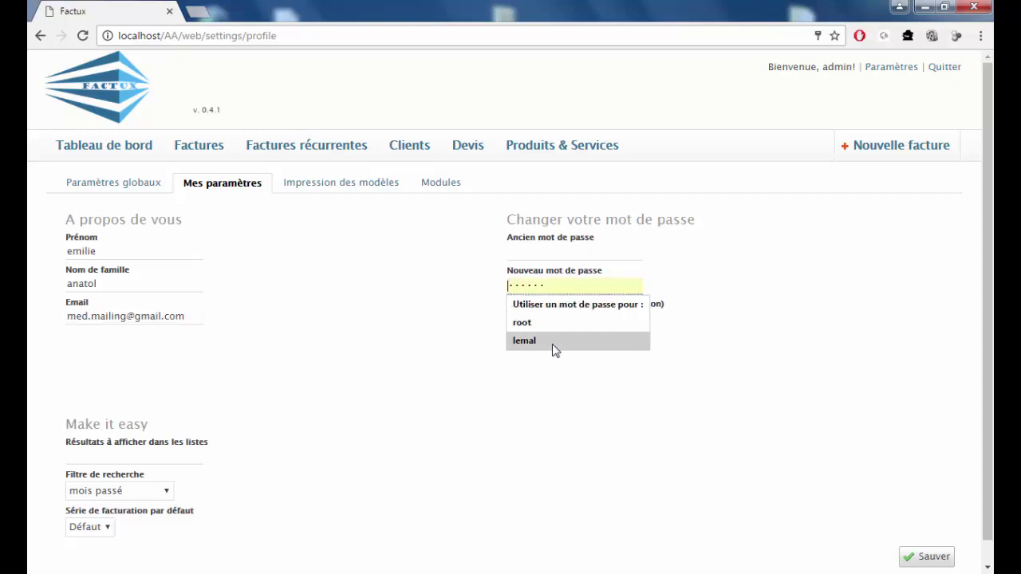
scroll(334, 367, down, 1)
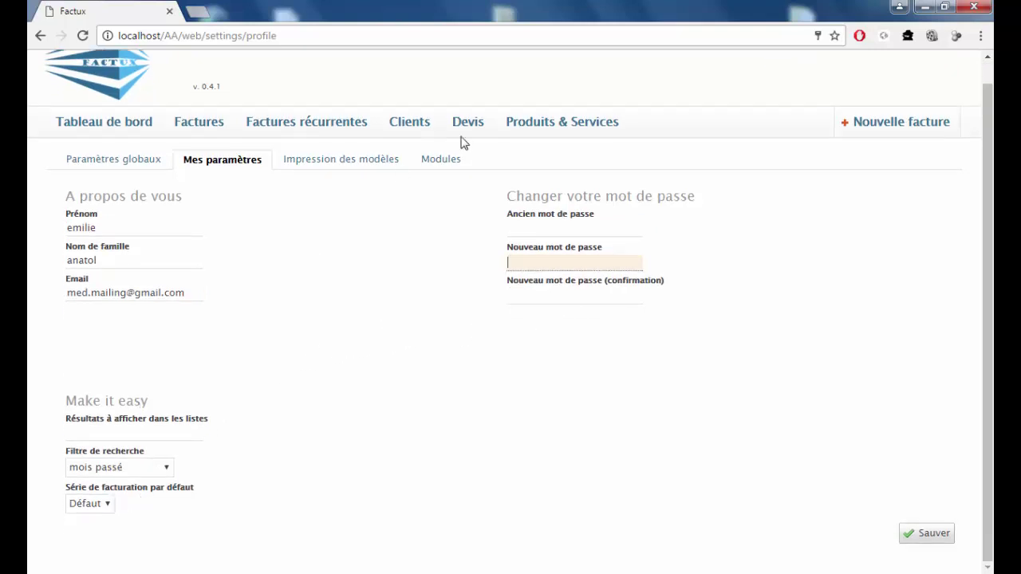
Glance at the Impression des modèles and Modules settings, then open the empty Produits & Services list.
click(346, 165)
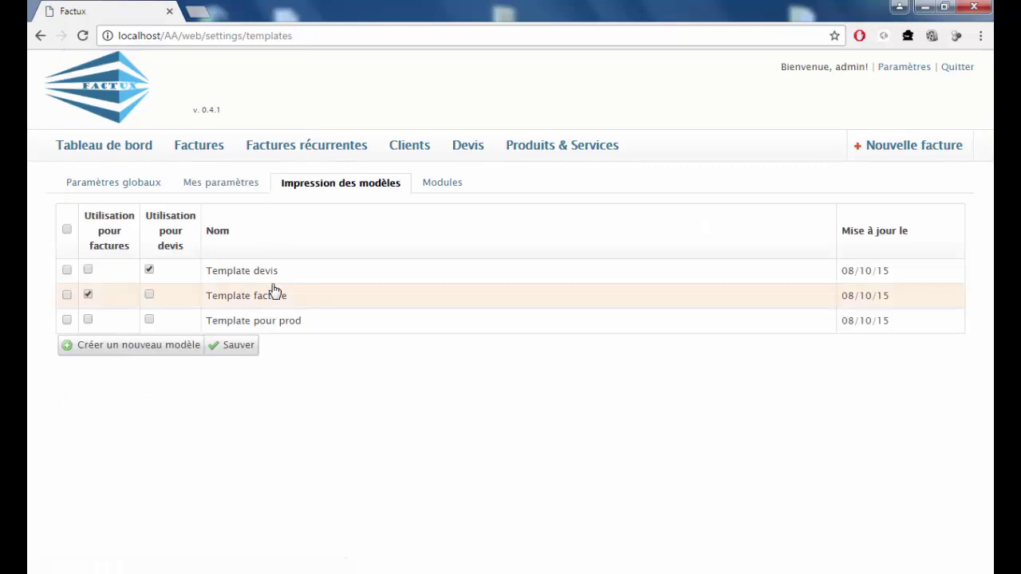
click(443, 188)
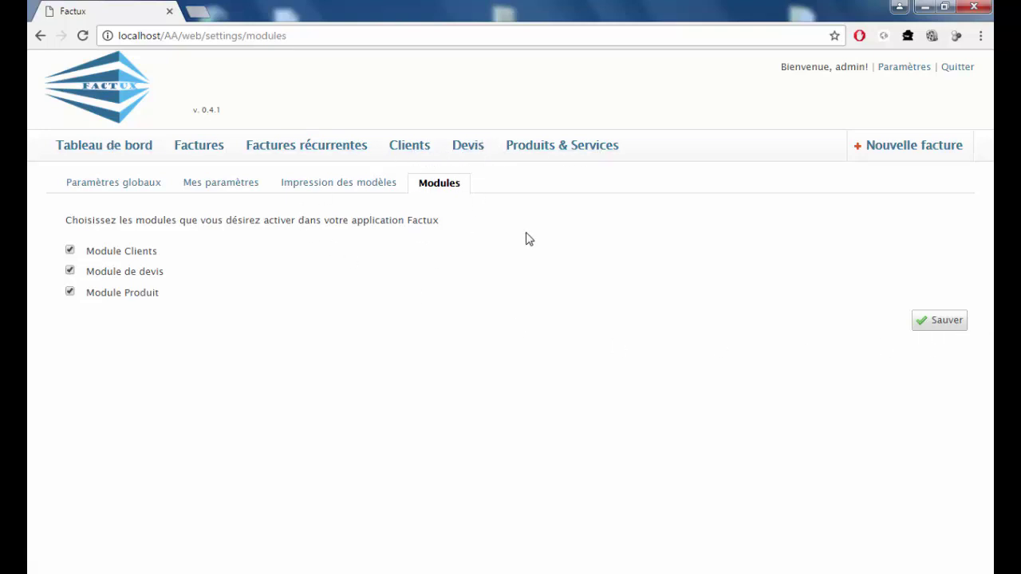
click(540, 151)
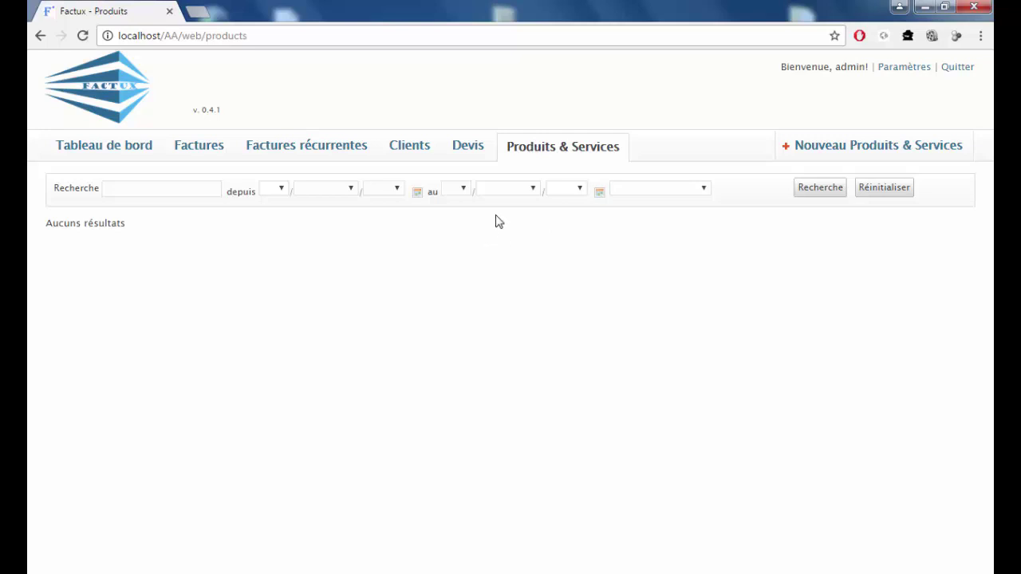
Create product 123456, 'installation equipements', priced 500, and save it.
click(840, 152)
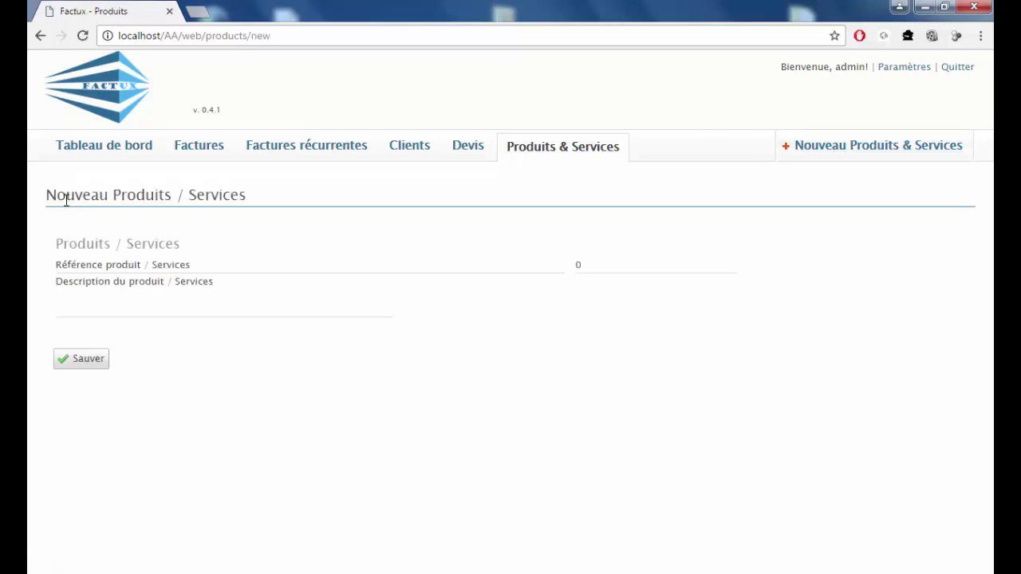
click(210, 264)
drag(210, 264, 51, 257)
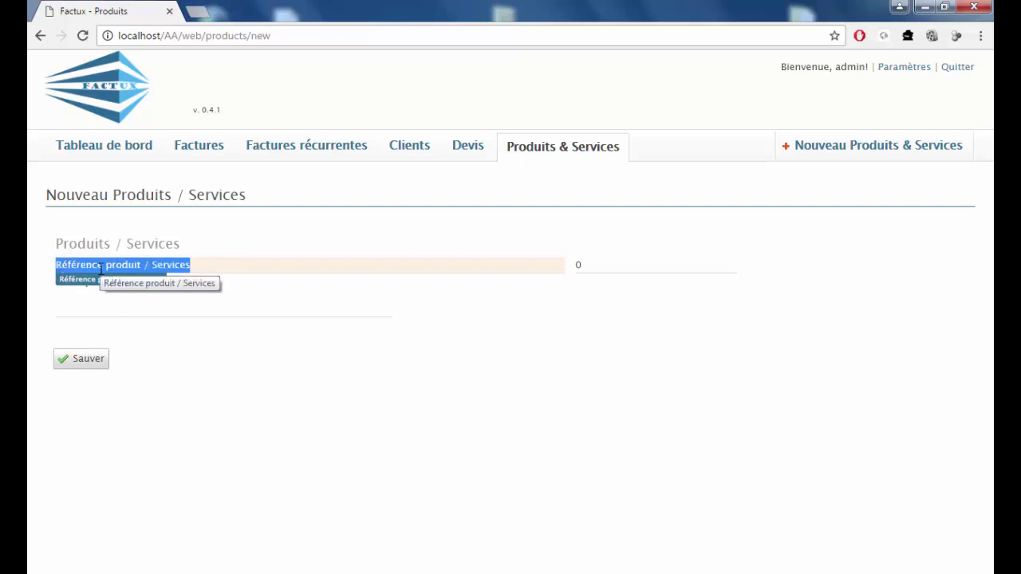
key(BackSpace)
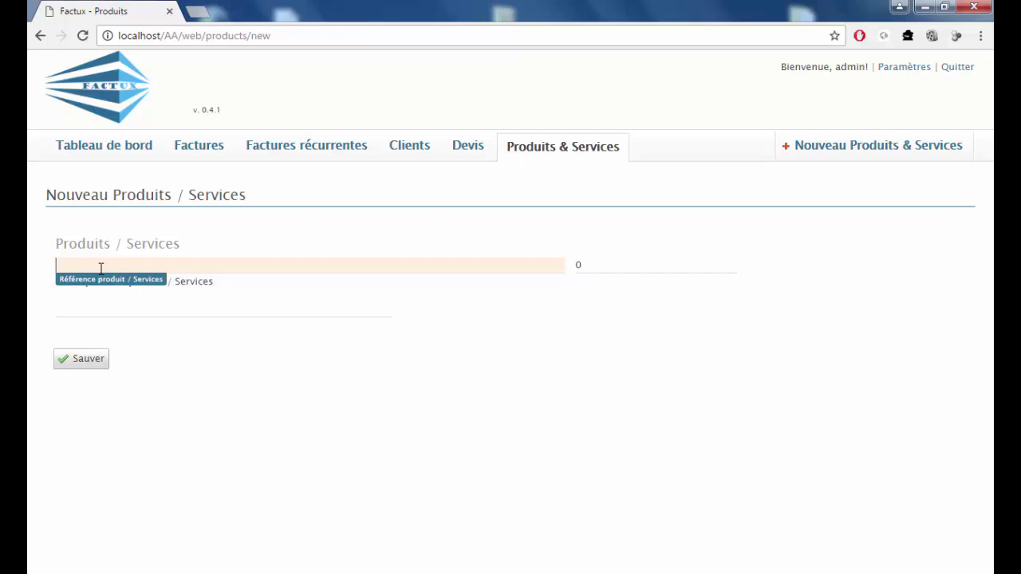
text(12)
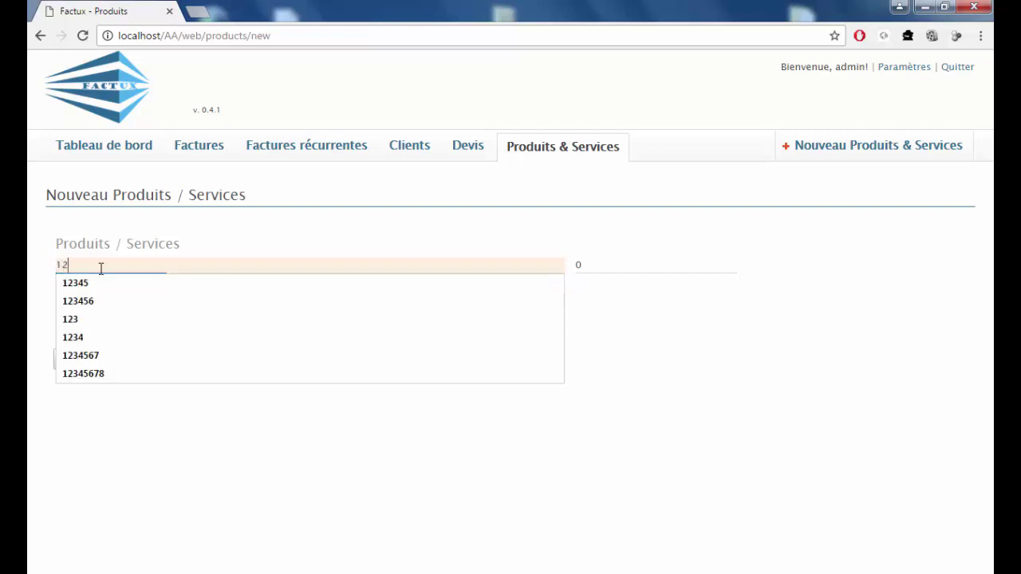
text(3456)
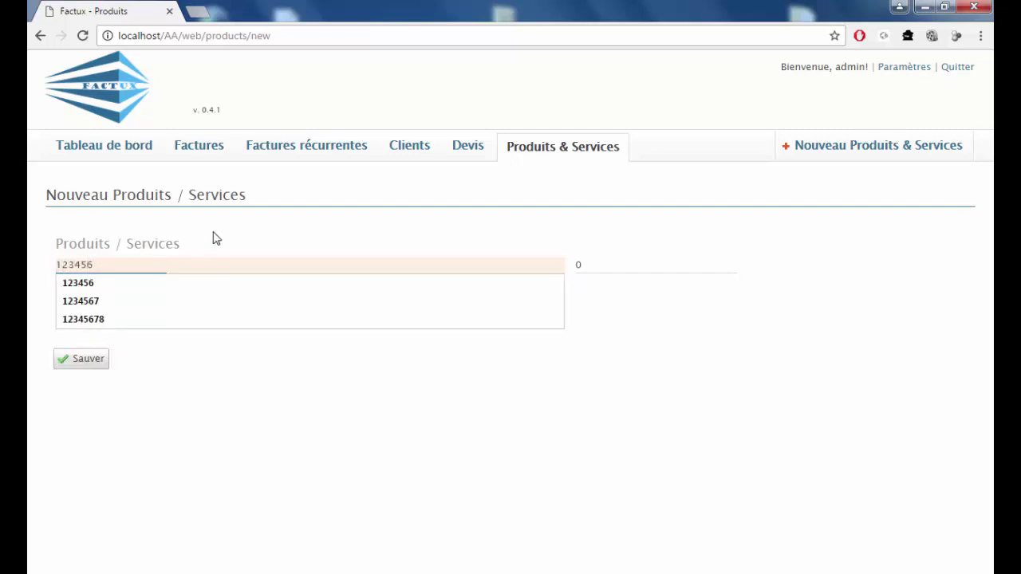
click(215, 238)
click(230, 285)
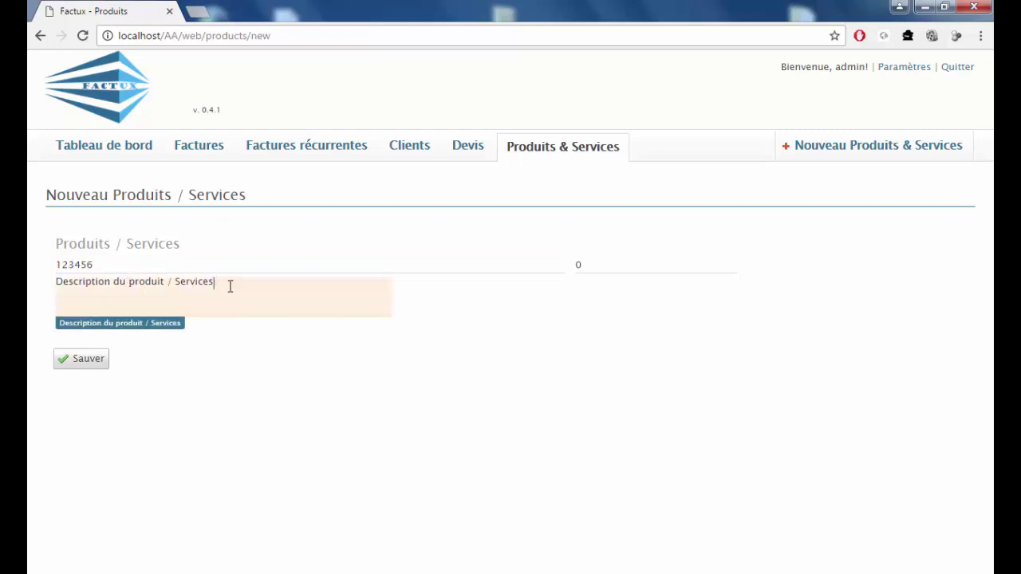
drag(231, 284, 54, 281)
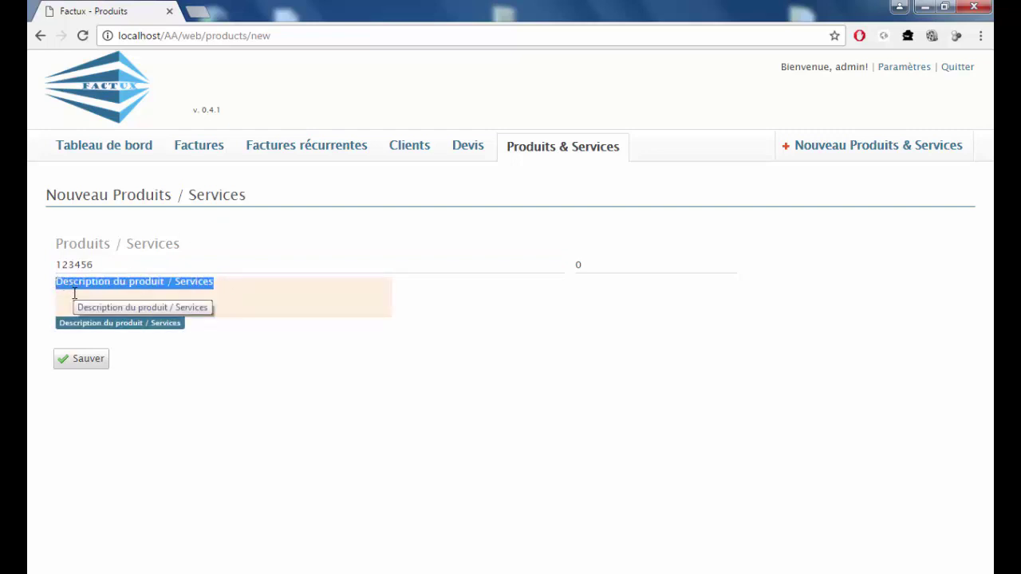
key(BackSpace)
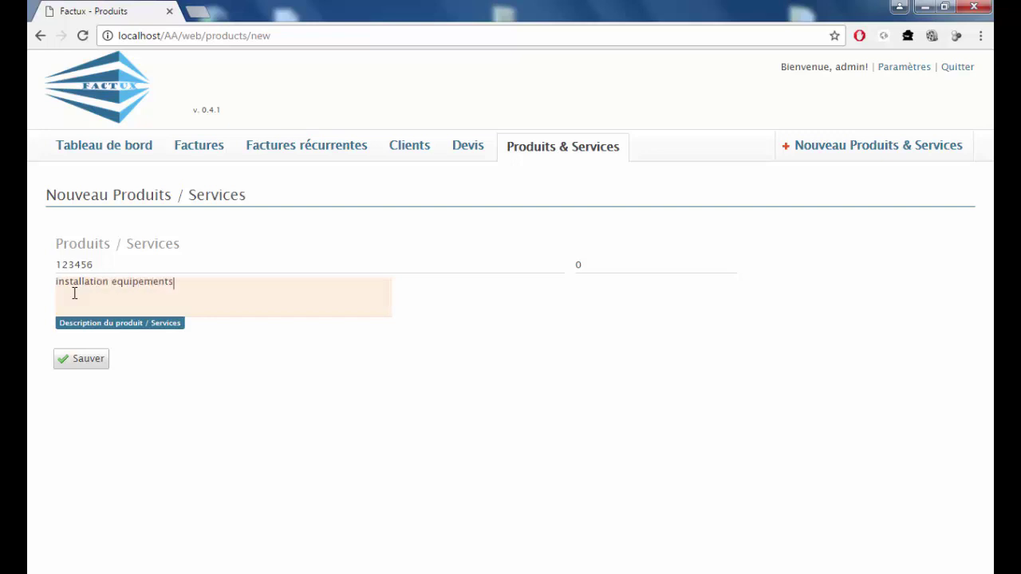
key(Tab)
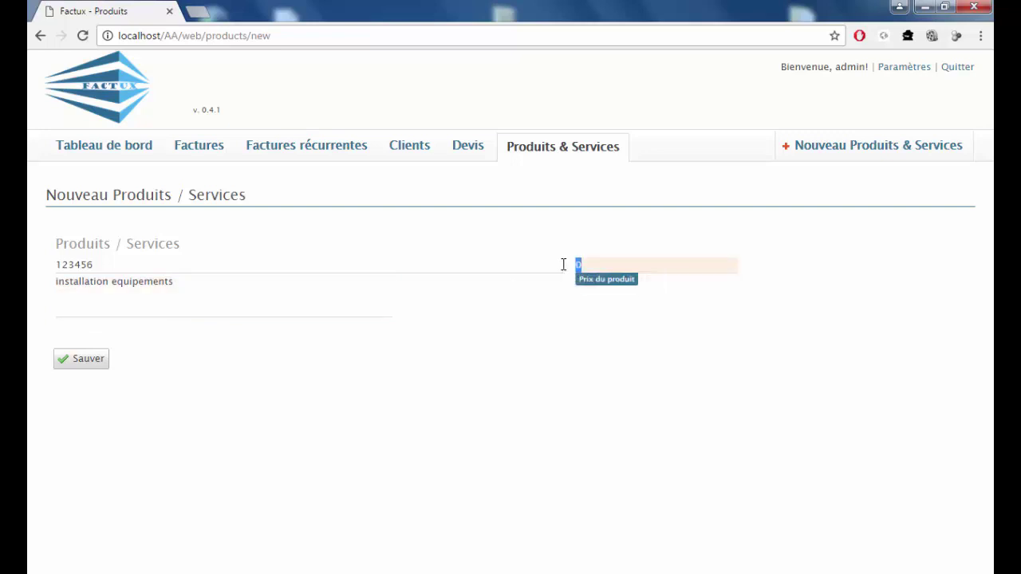
text(500)
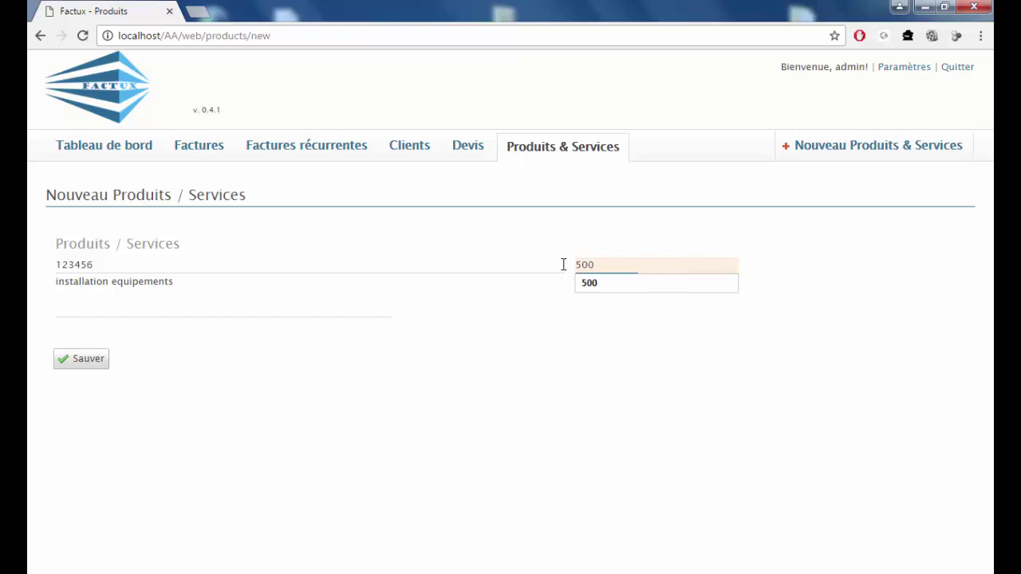
click(89, 363)
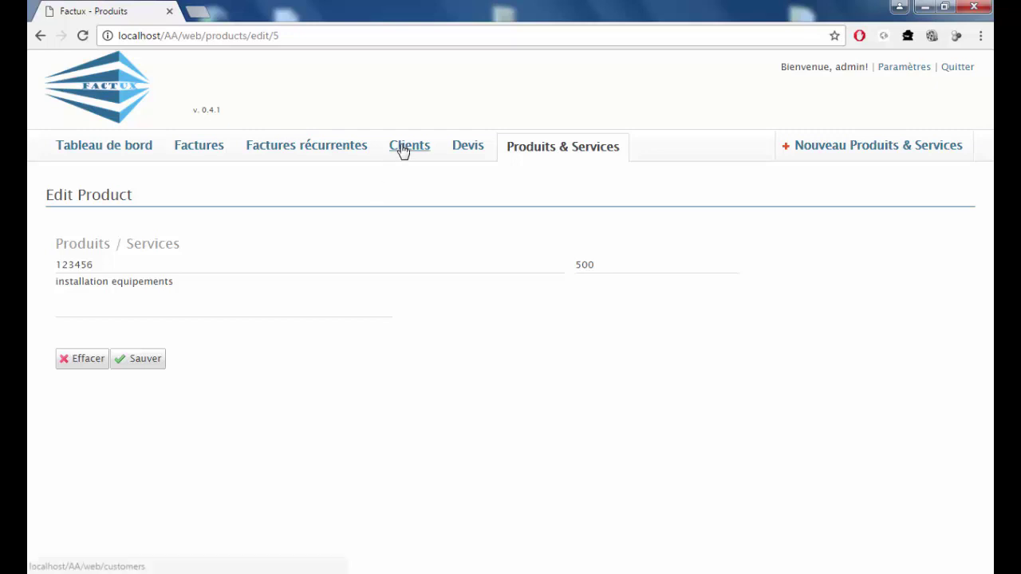
Start a new client named FAPEC and enter its legal ID and contract number.
click(403, 151)
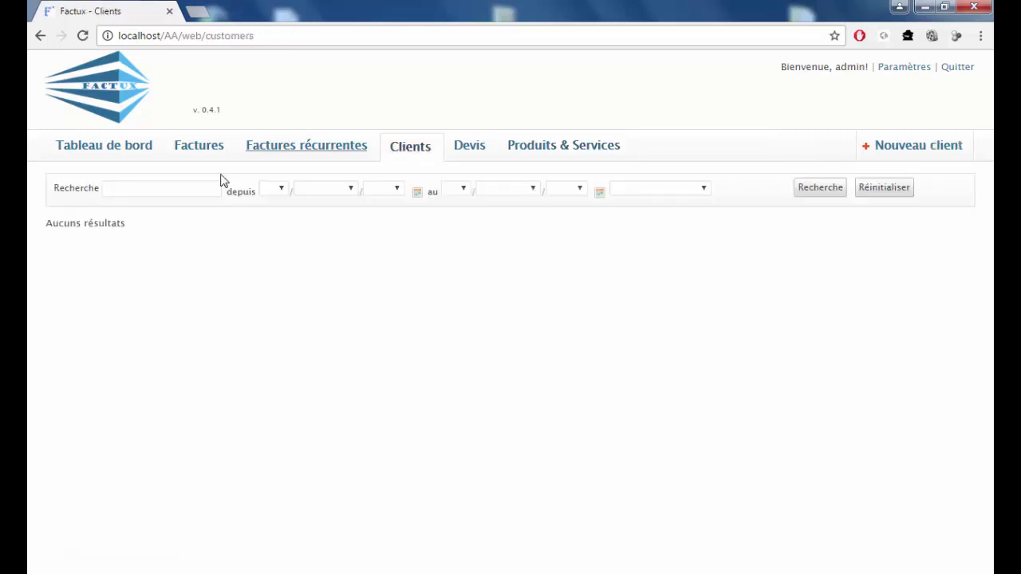
click(898, 151)
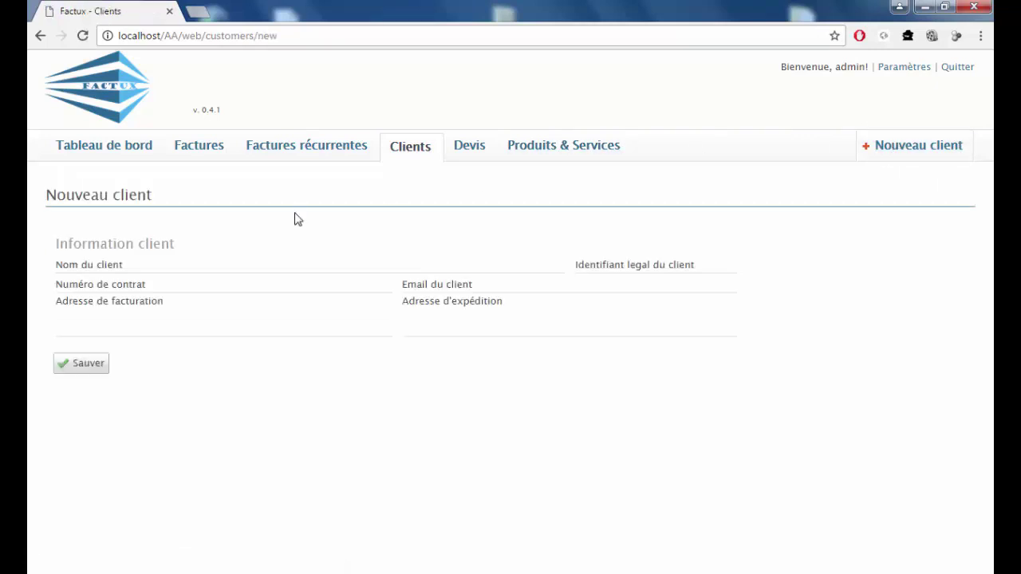
drag(162, 264, 58, 265)
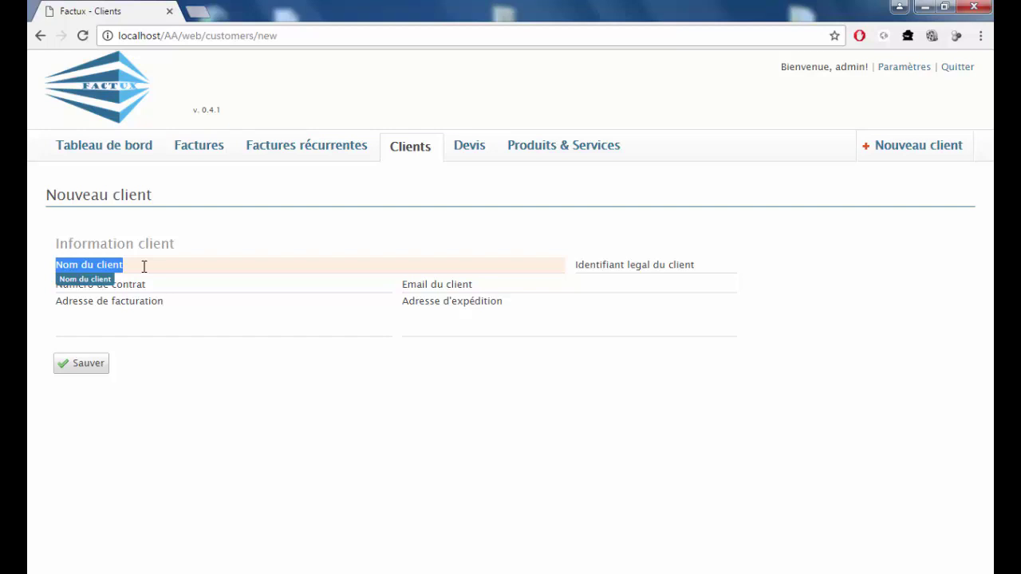
text(FAPEC)
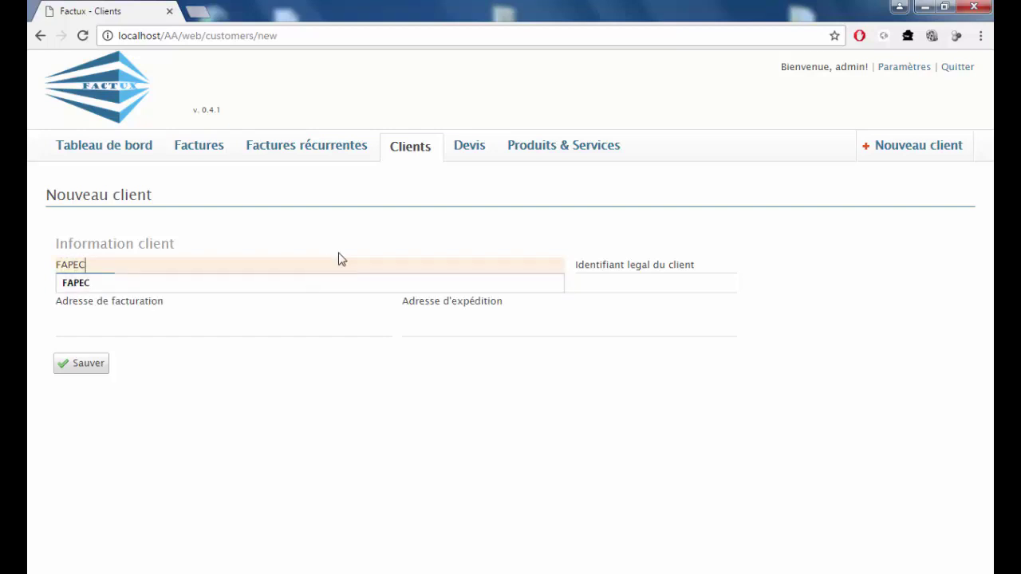
click(656, 239)
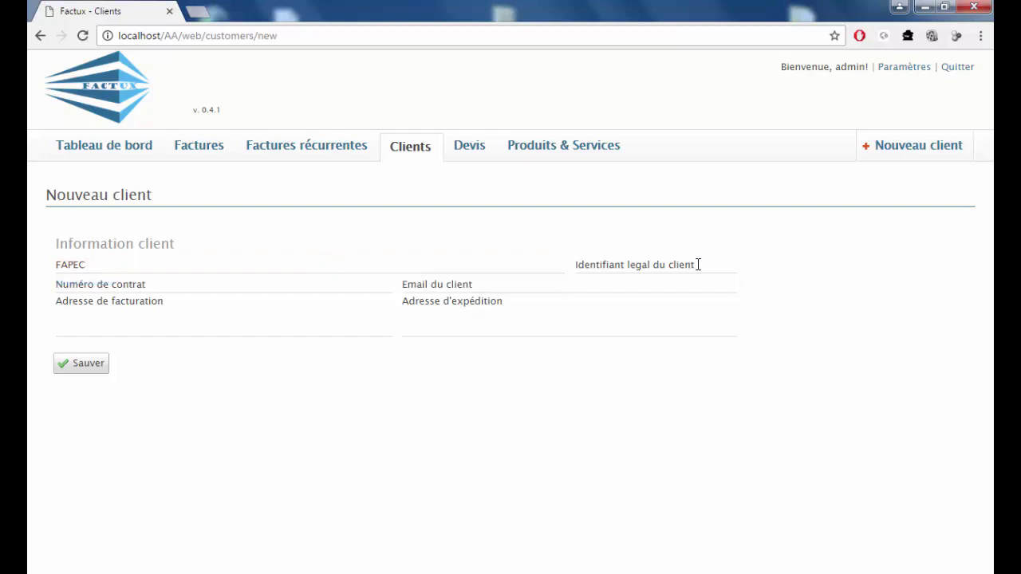
drag(698, 264, 571, 264)
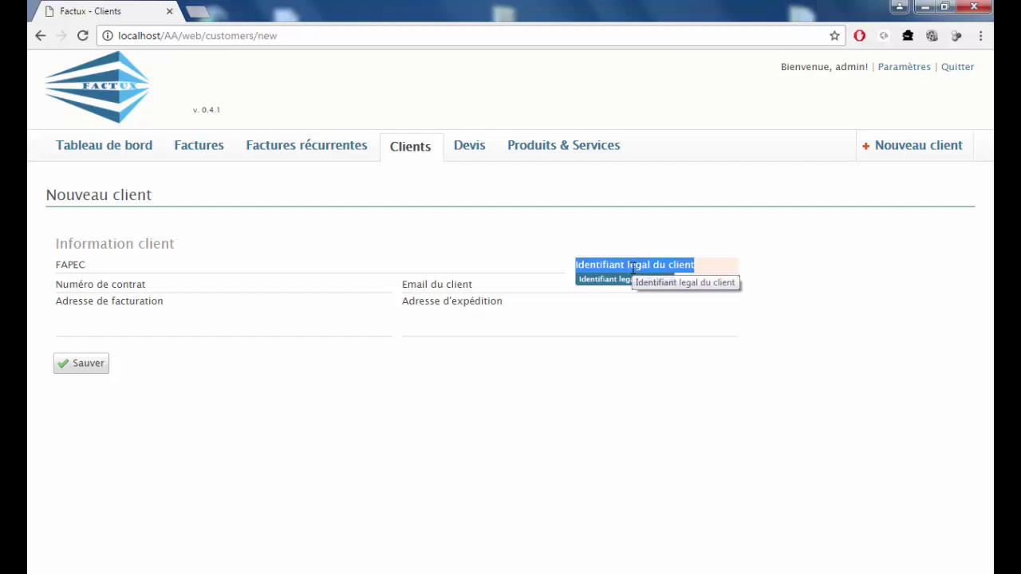
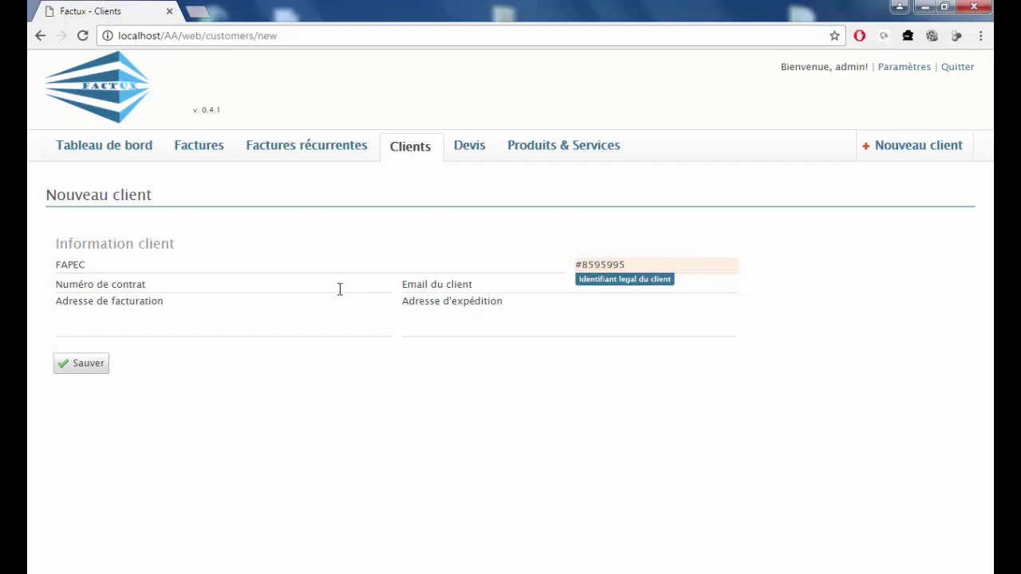
click(241, 284)
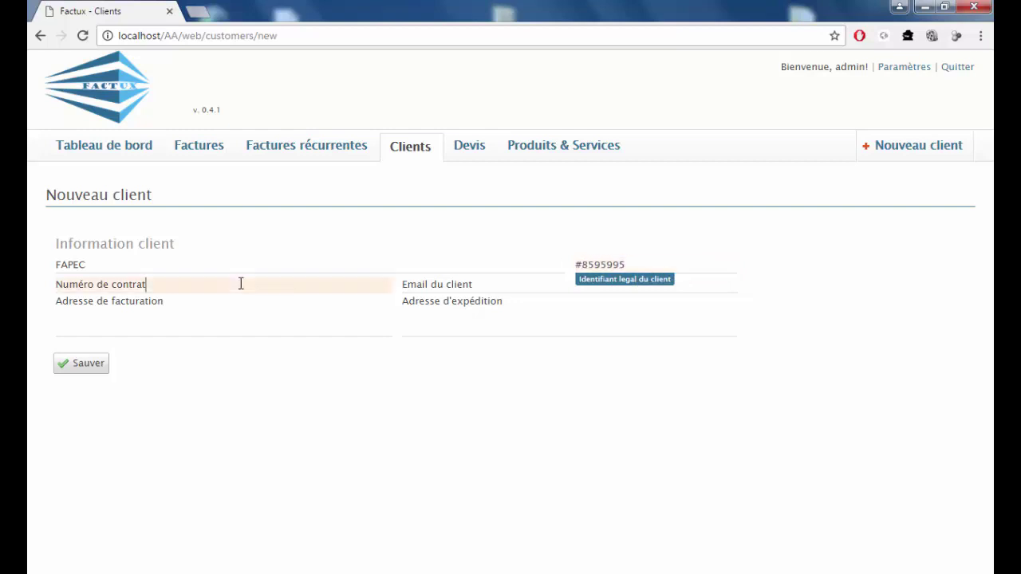
drag(241, 284, 50, 284)
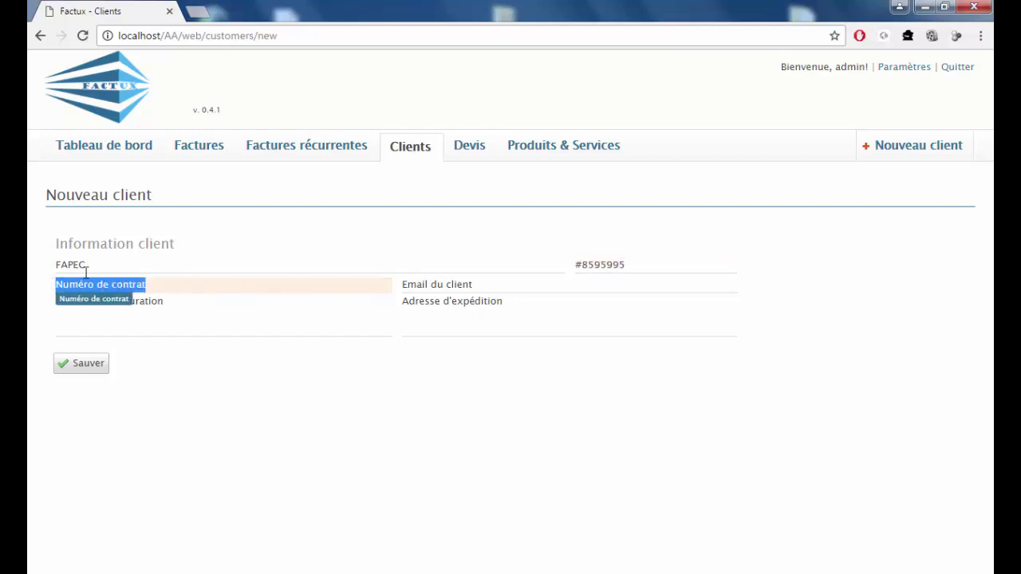
text(053)
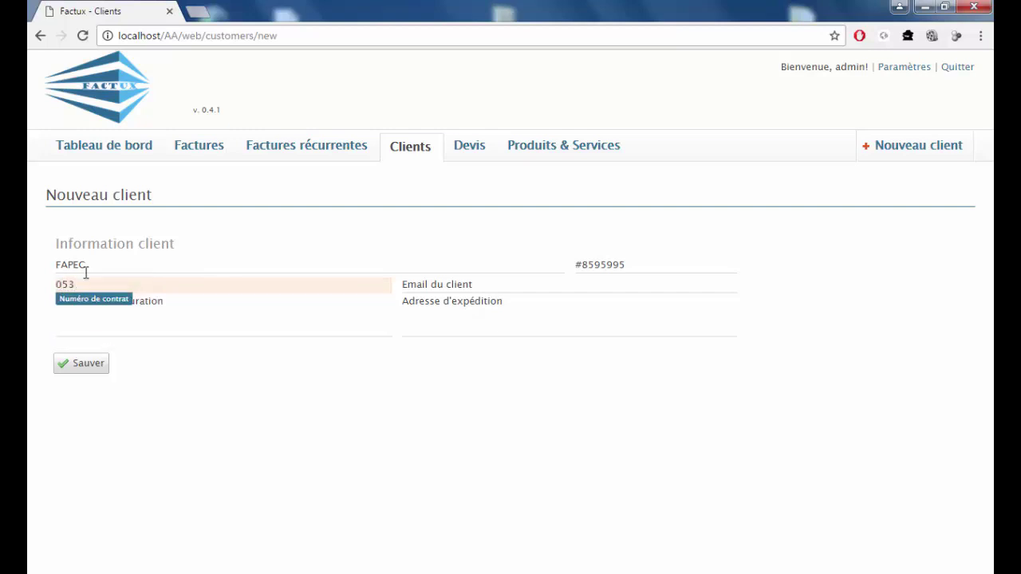
key(BackSpace)
text(2)
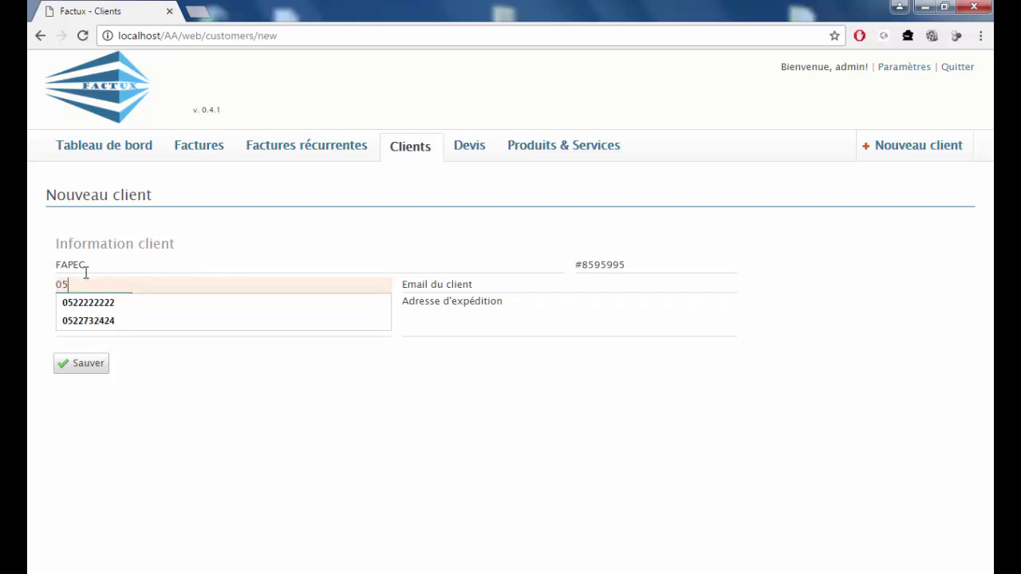
click(162, 304)
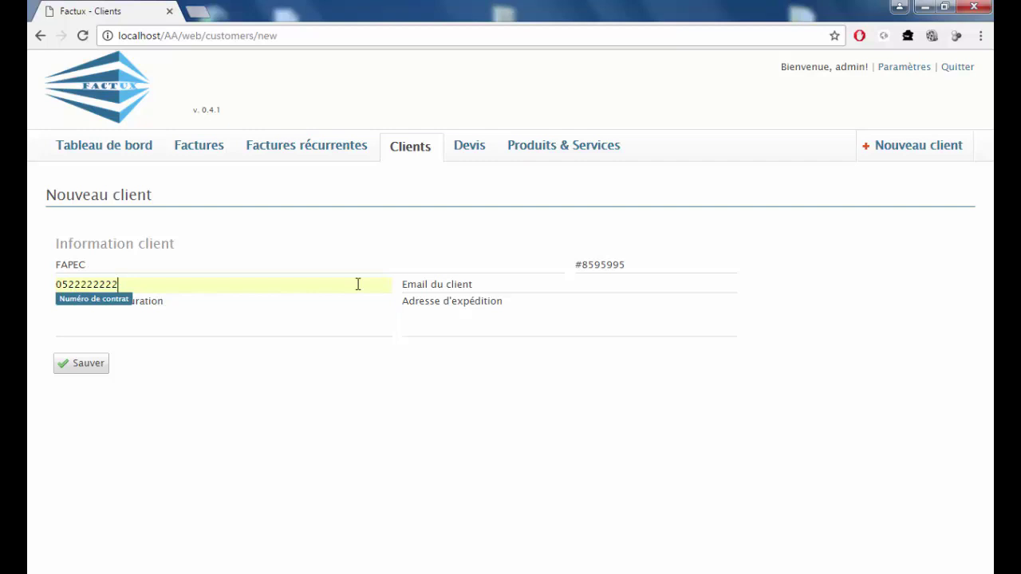
Fill in the client's e-mail and billing address, then save the client.
click(508, 284)
double_click(509, 284)
click(508, 285)
drag(508, 284, 391, 287)
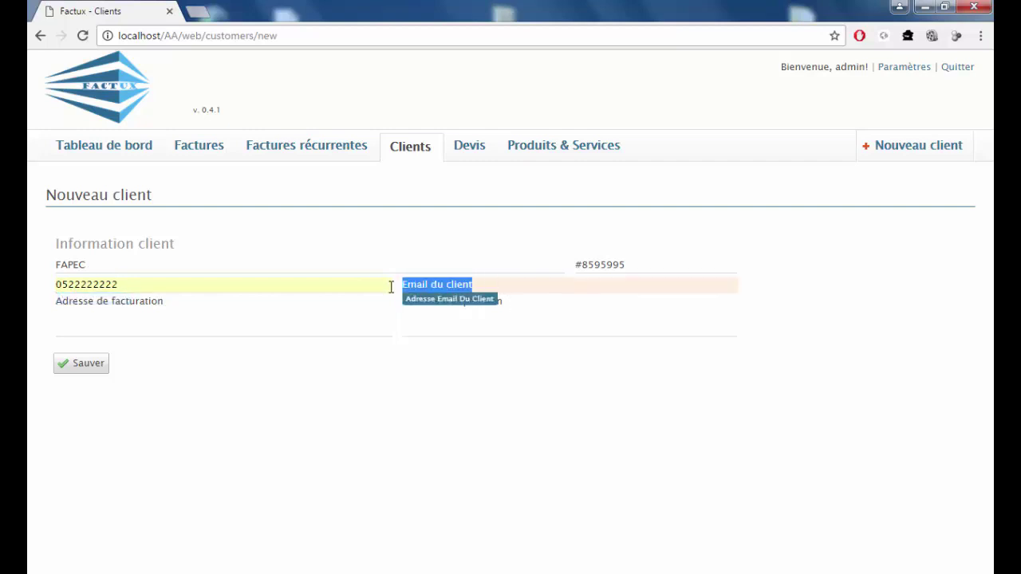
key(BackSpace)
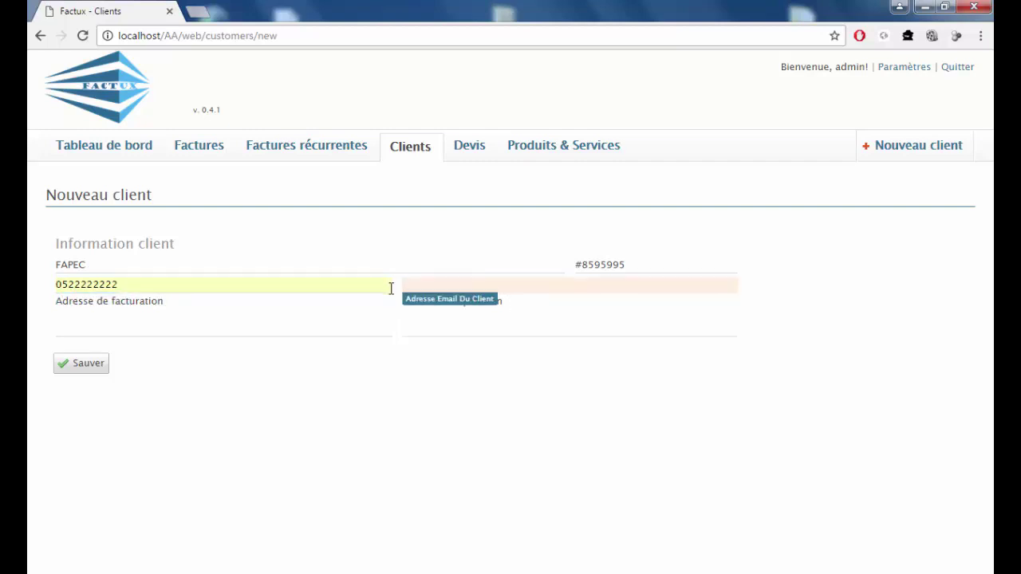
text(email@email.com)
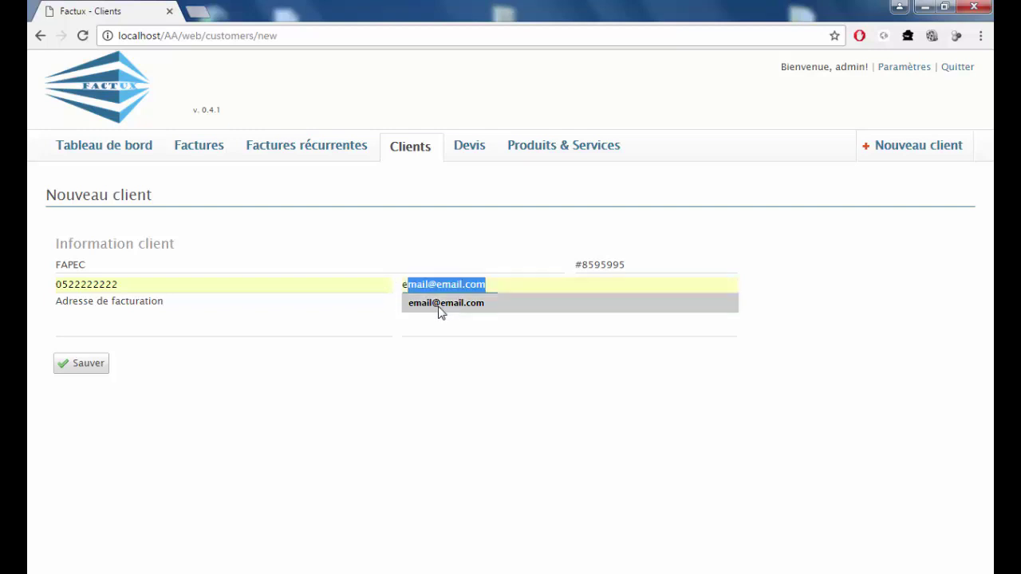
click(441, 312)
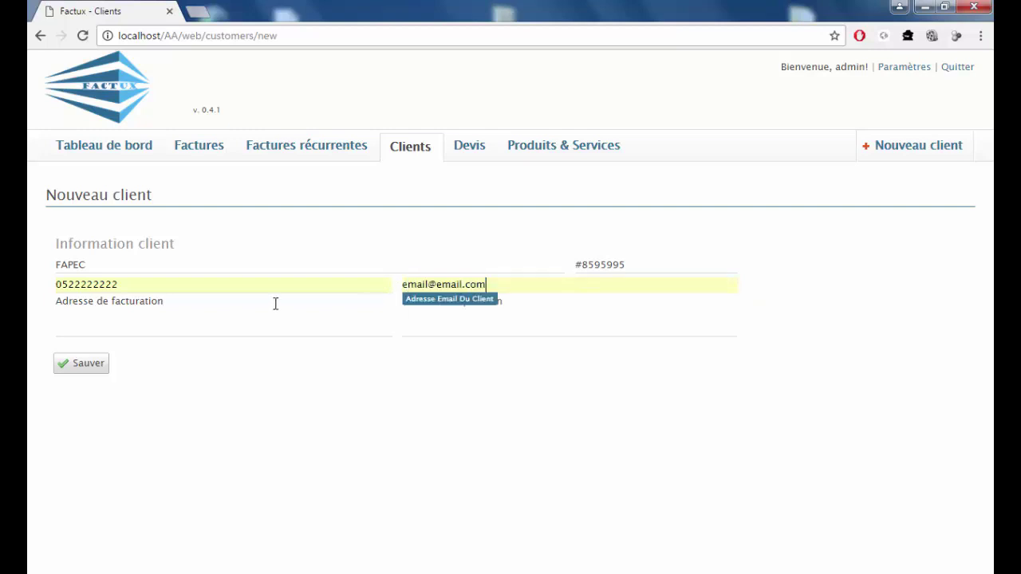
click(171, 303)
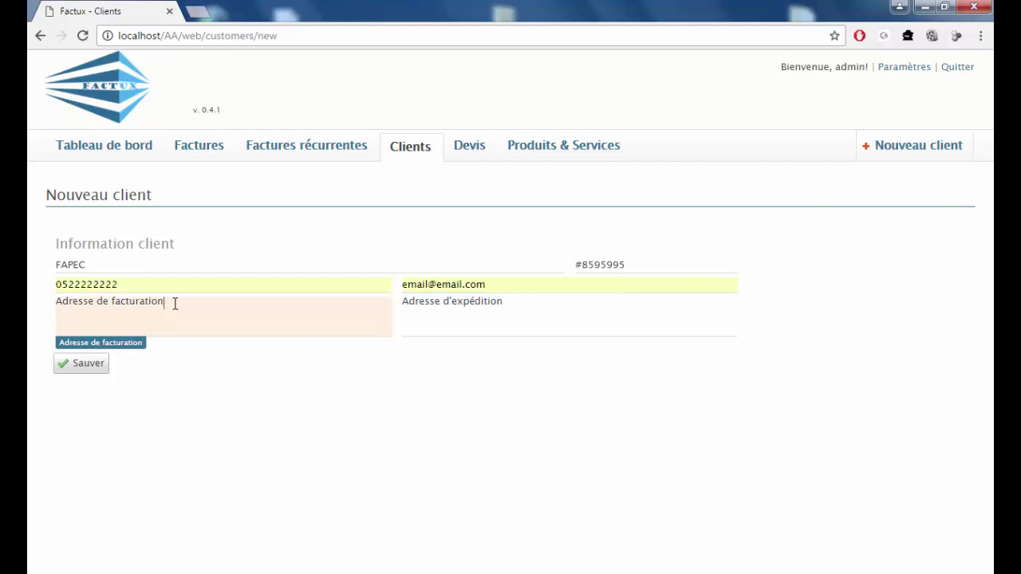
drag(175, 303, 44, 302)
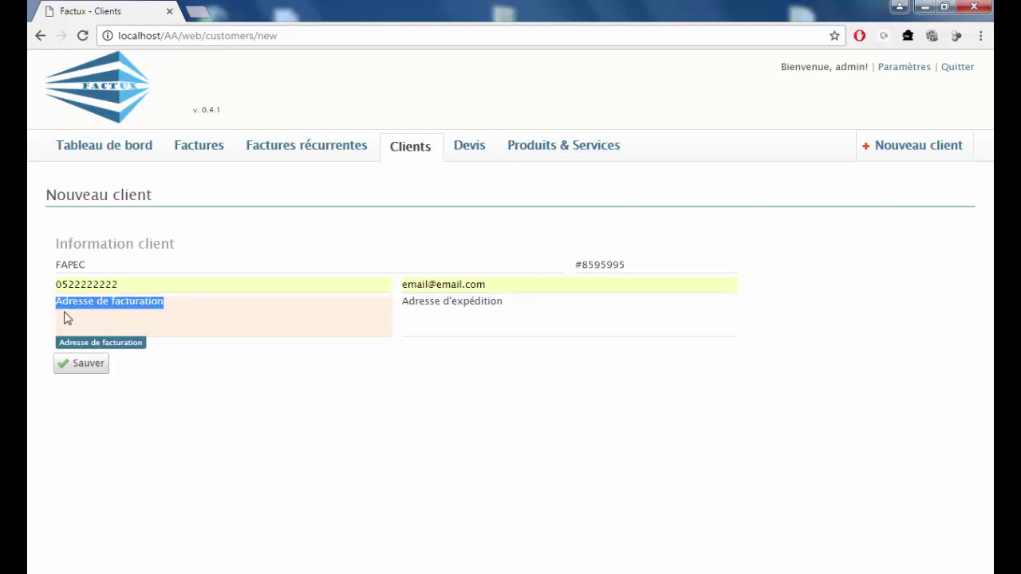
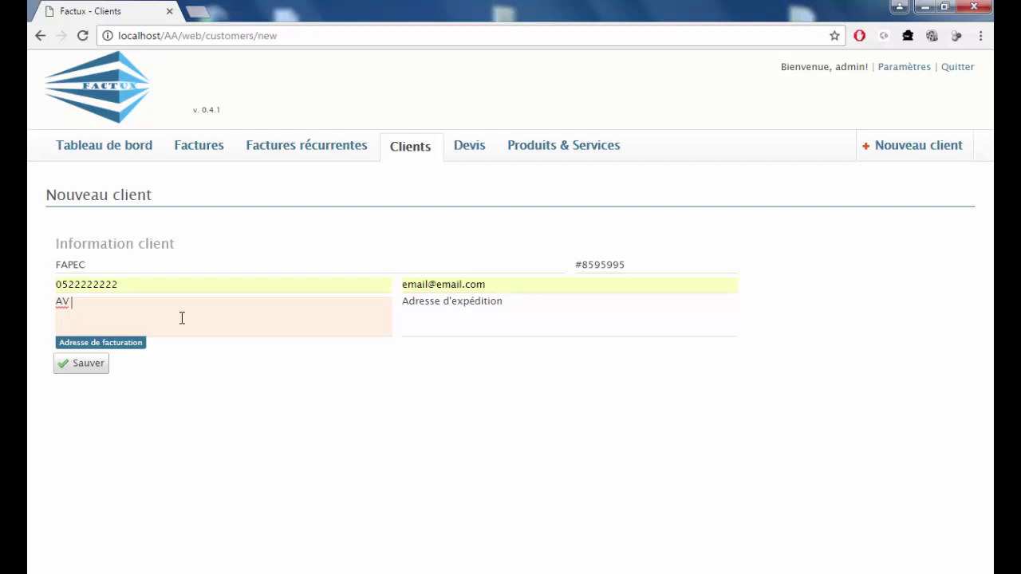
click(85, 370)
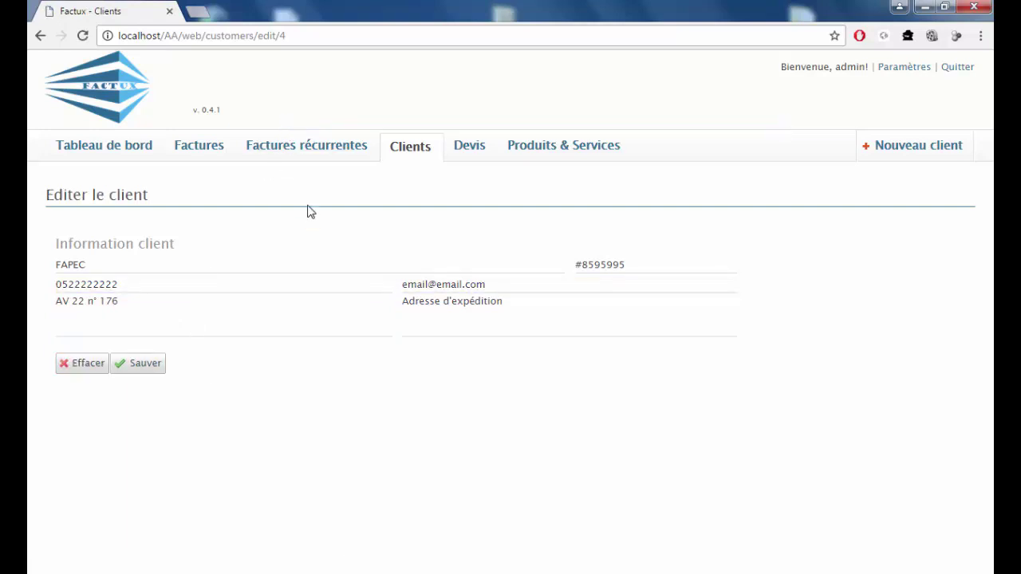
Check that FAPEC and product 123456 exist, ending on the empty Devis list.
click(407, 153)
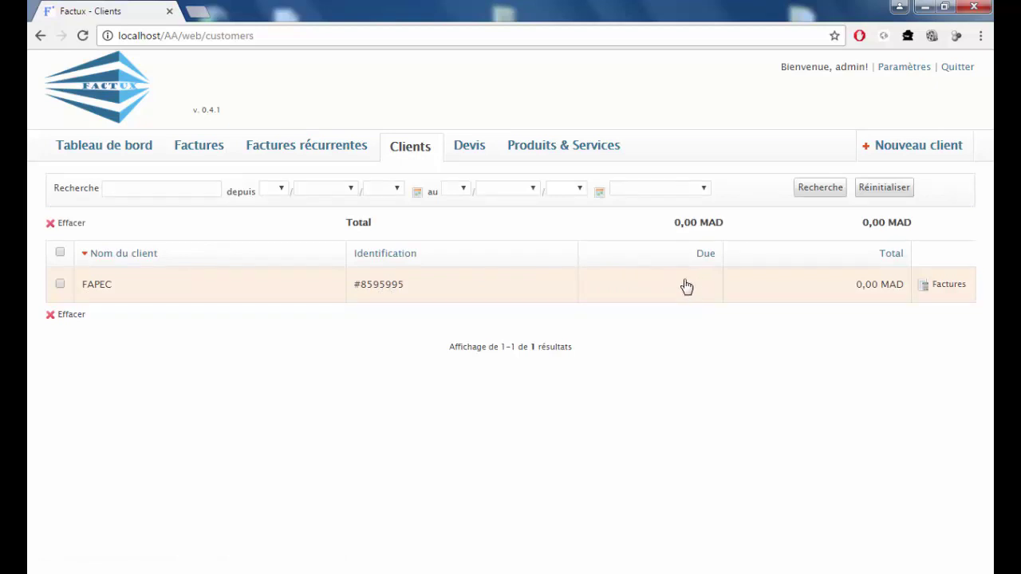
click(540, 149)
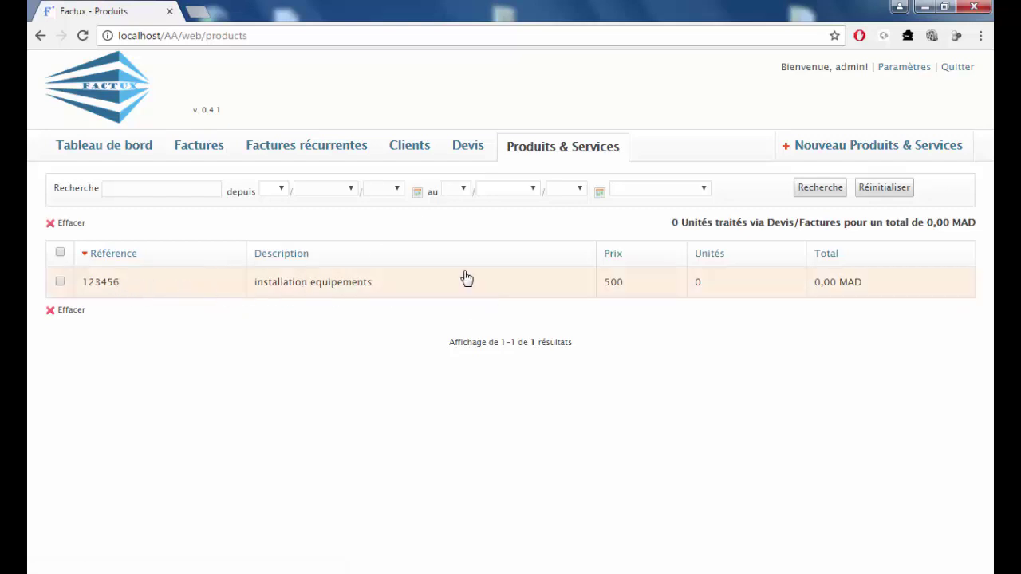
click(465, 150)
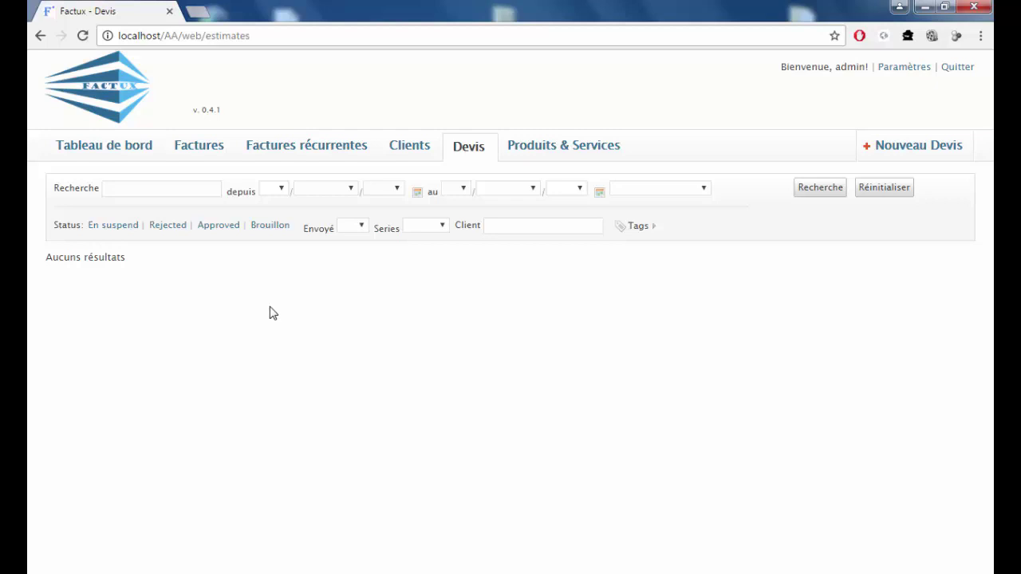
Try the estimates search and date-range options, then start a Nouveau Devis.
click(165, 191)
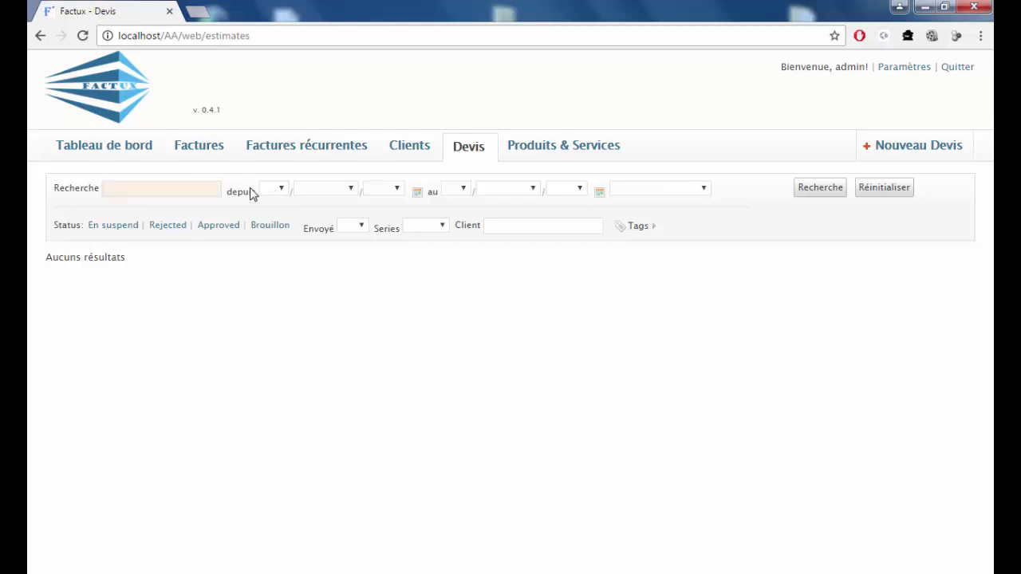
click(665, 195)
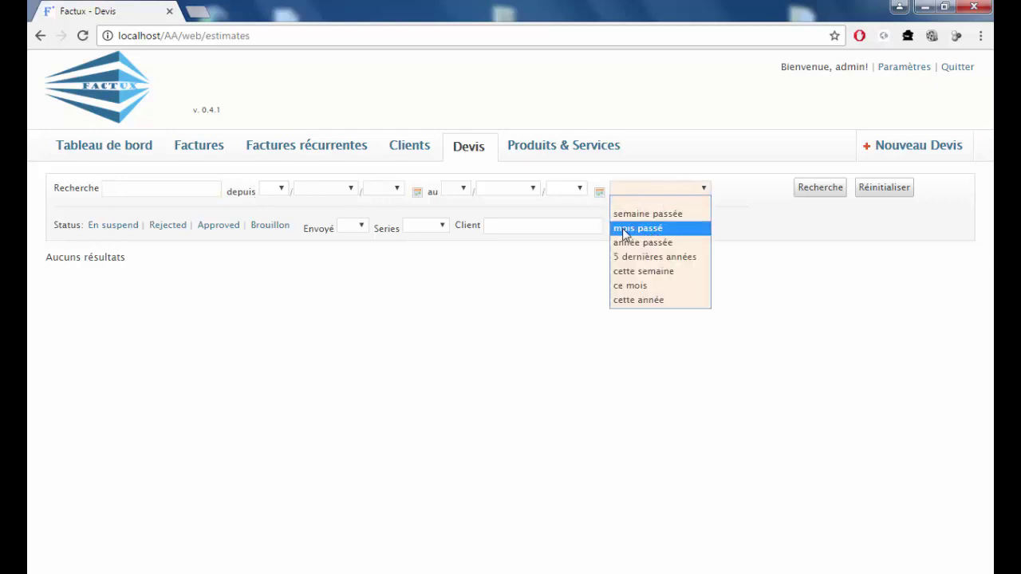
click(313, 350)
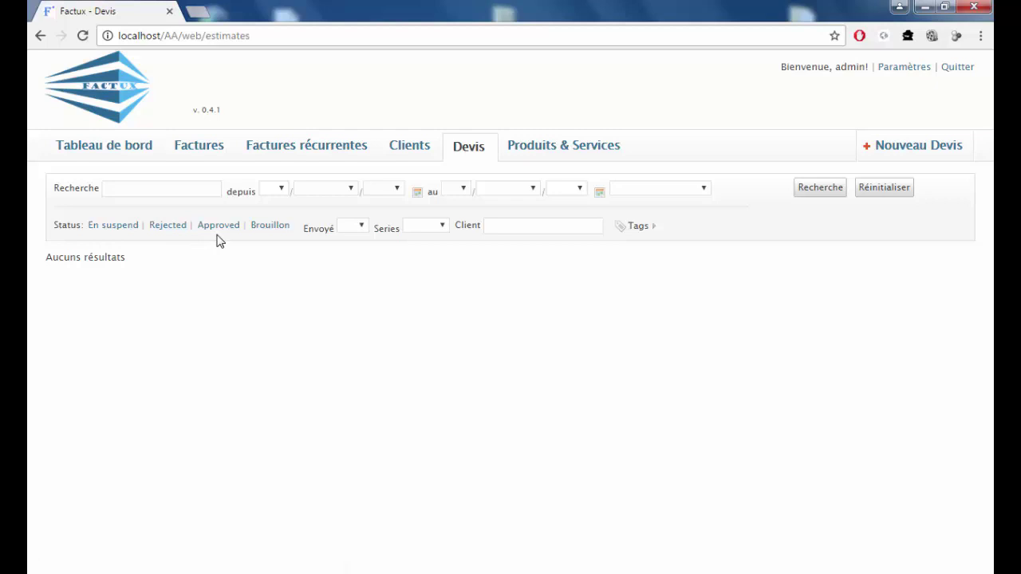
click(895, 150)
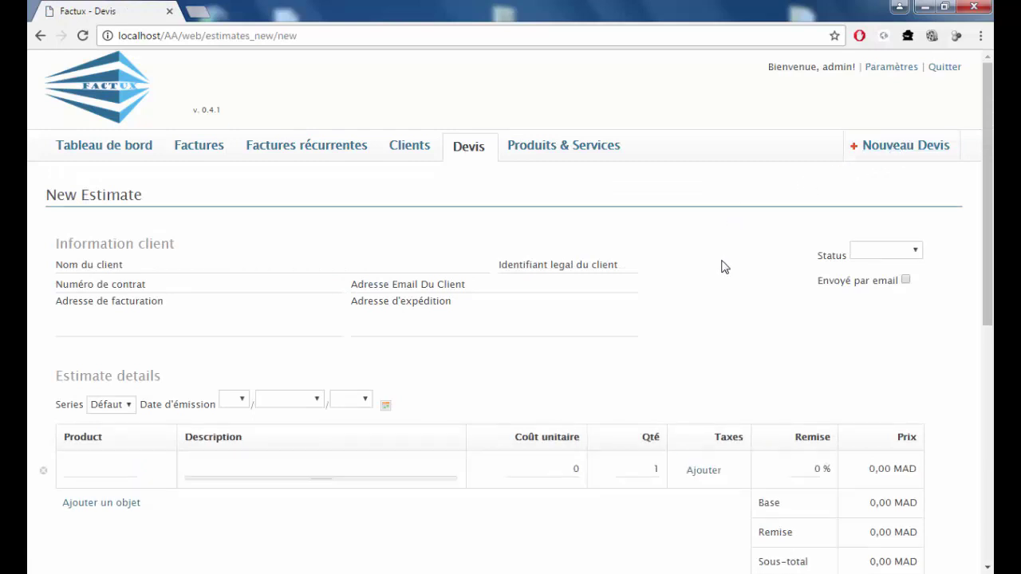
Pick FAPEC from the client autocomplete and verify its auto-filled legal ID, contract, e-mail and address.
scroll(718, 263, down, 1)
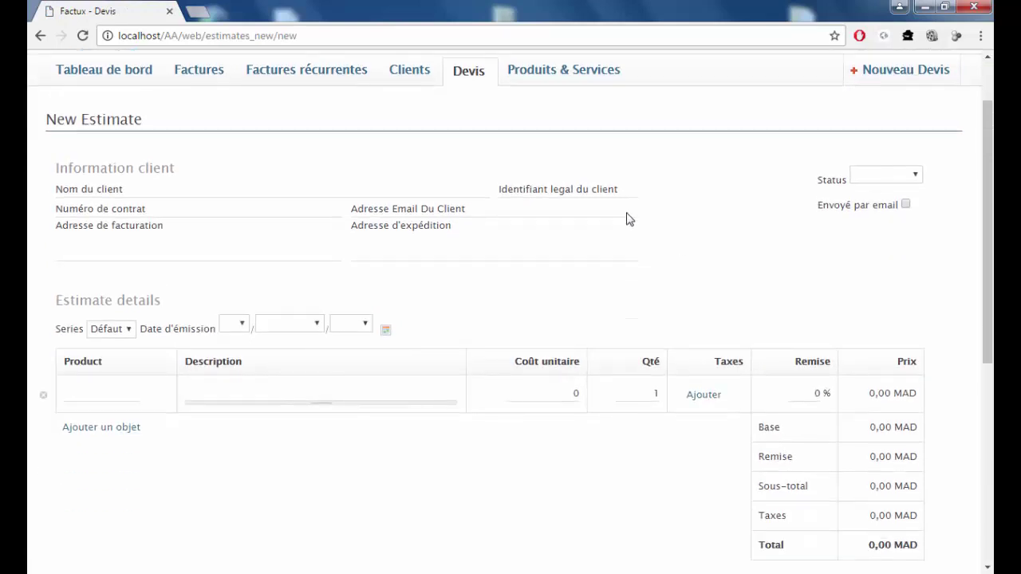
click(172, 186)
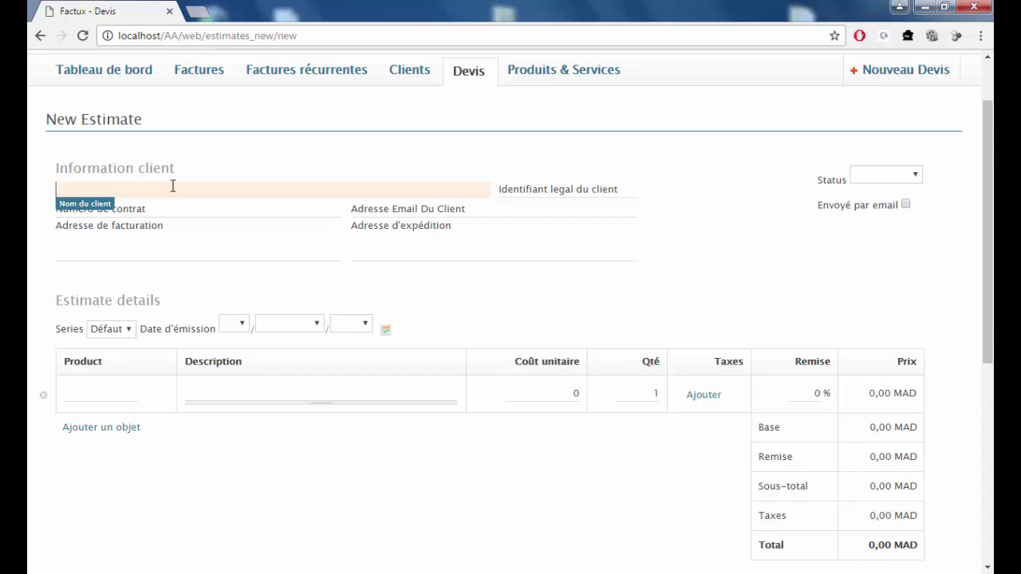
scroll(151, 199, down, 1)
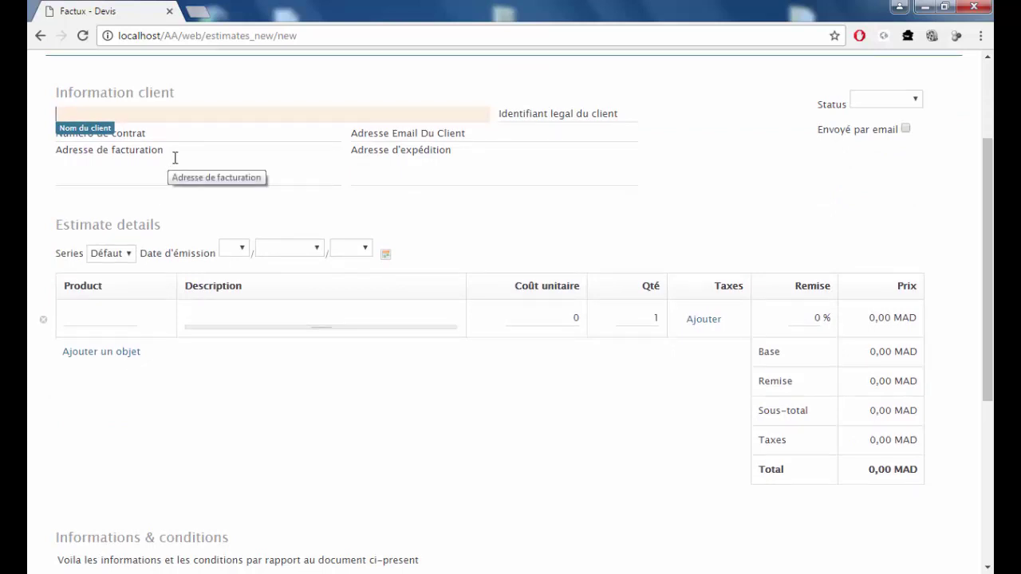
text(FA)
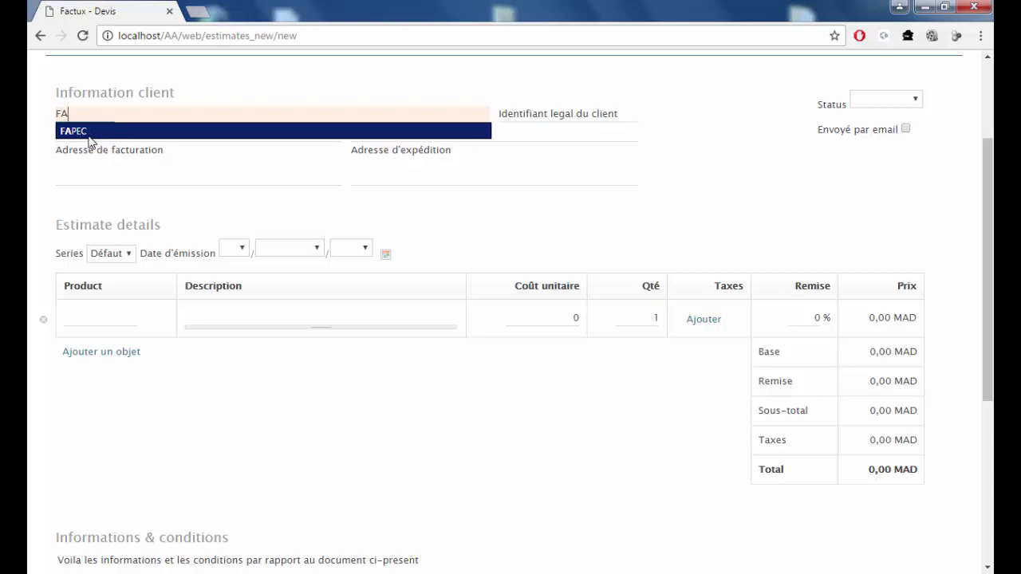
click(89, 132)
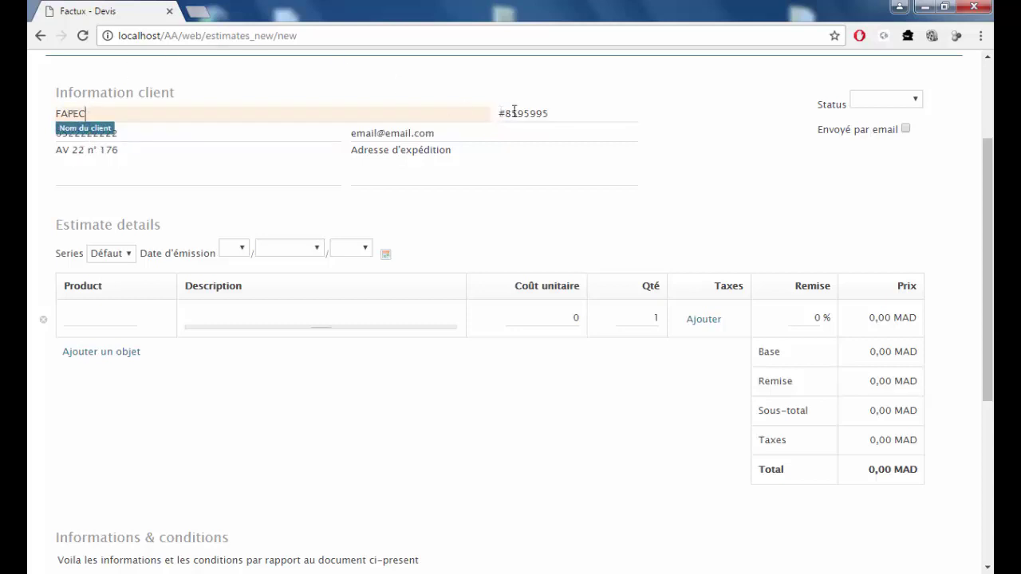
click(560, 113)
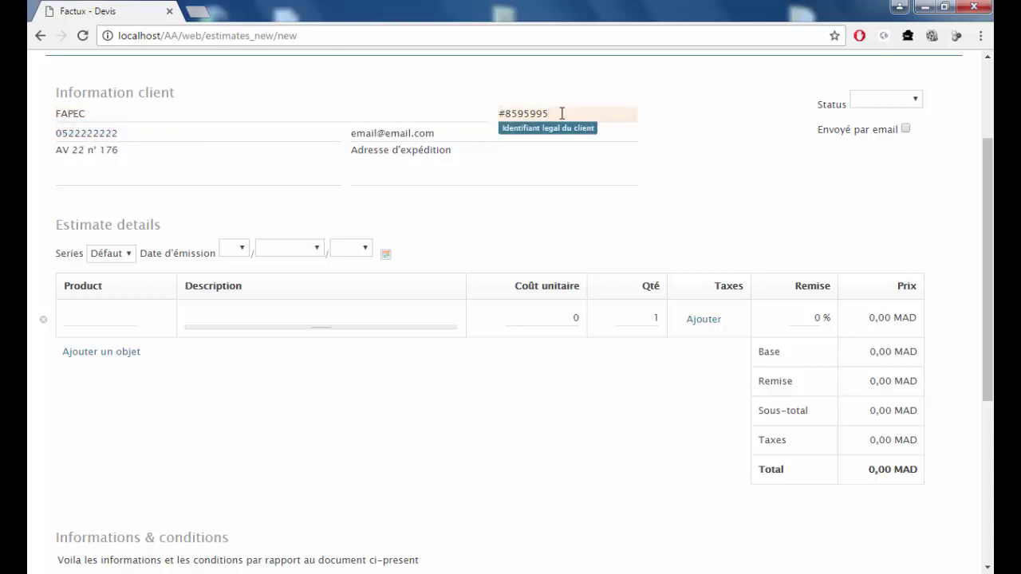
click(182, 132)
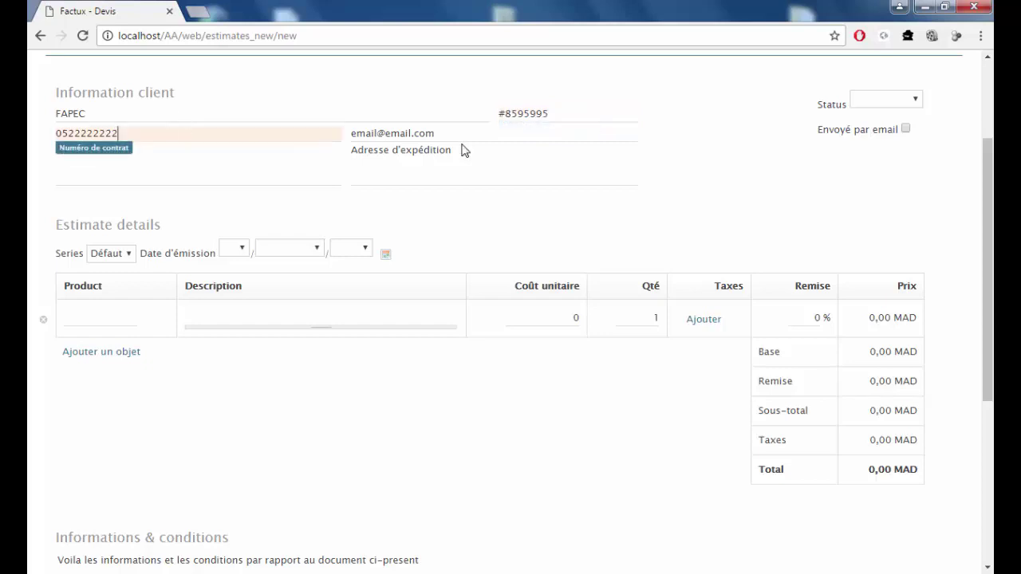
click(461, 133)
click(197, 155)
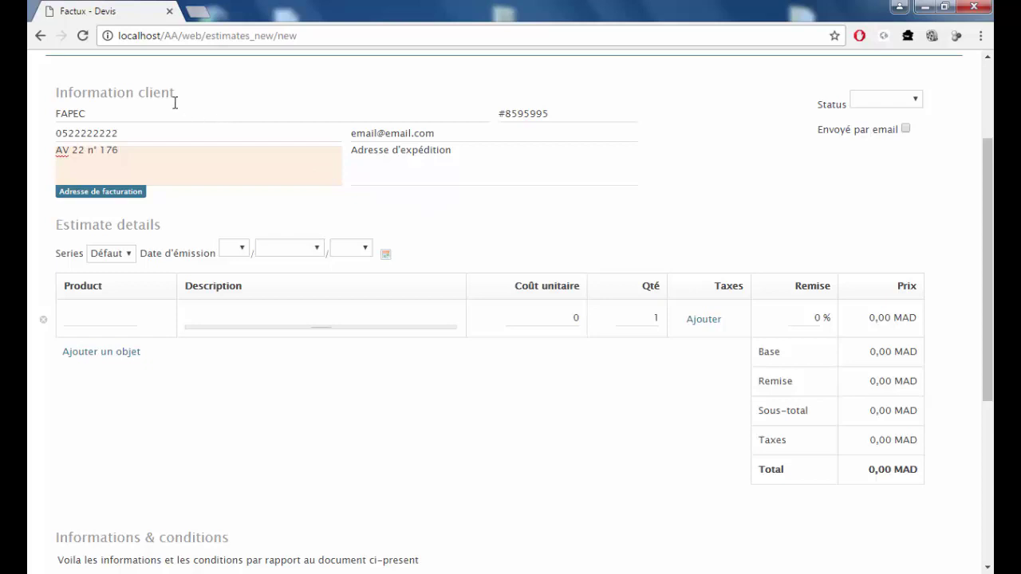
click(99, 315)
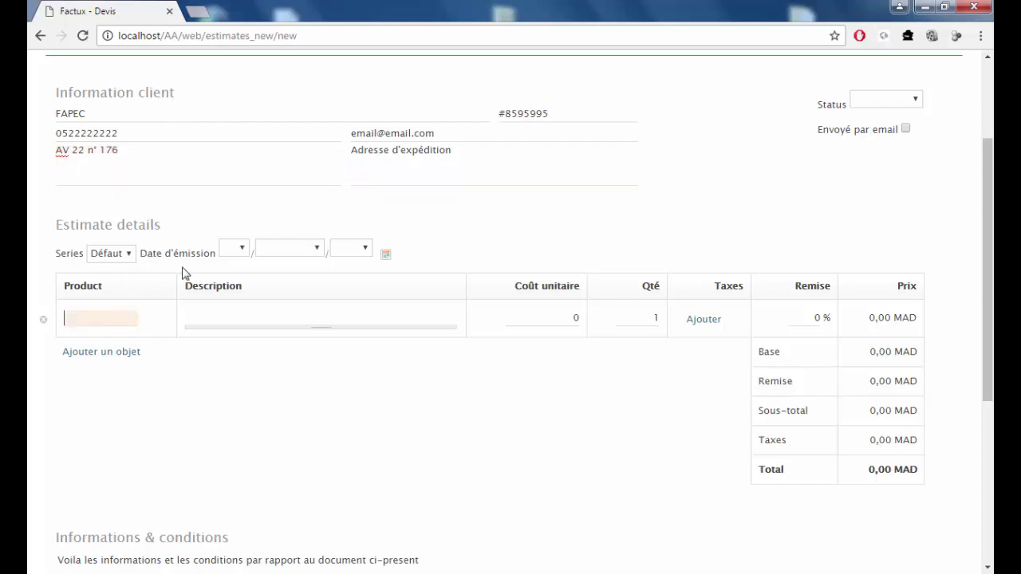
Pick day 16, month octobre and year 2016 as the estimate's issue date.
click(244, 250)
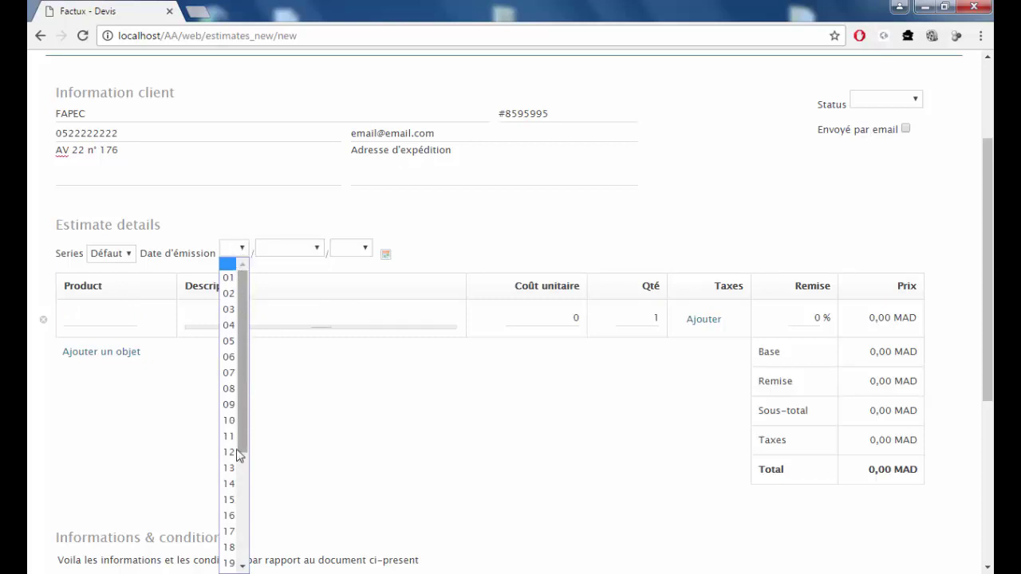
click(231, 515)
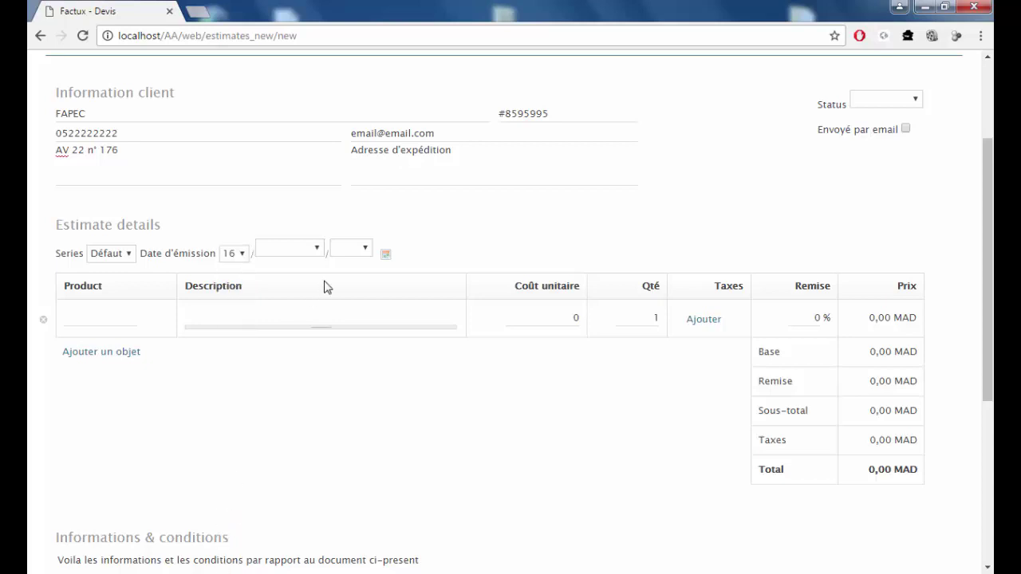
click(385, 255)
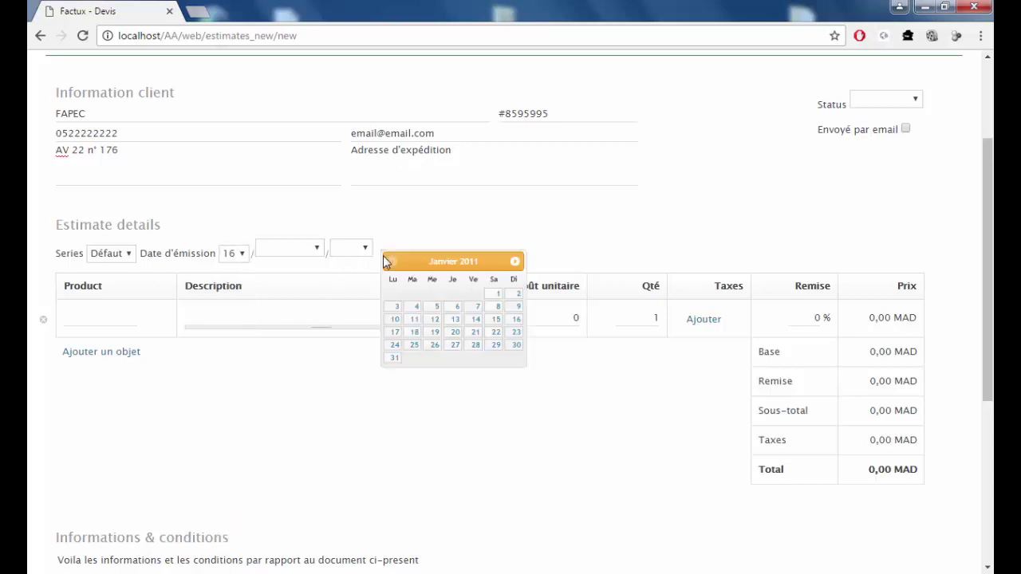
click(515, 319)
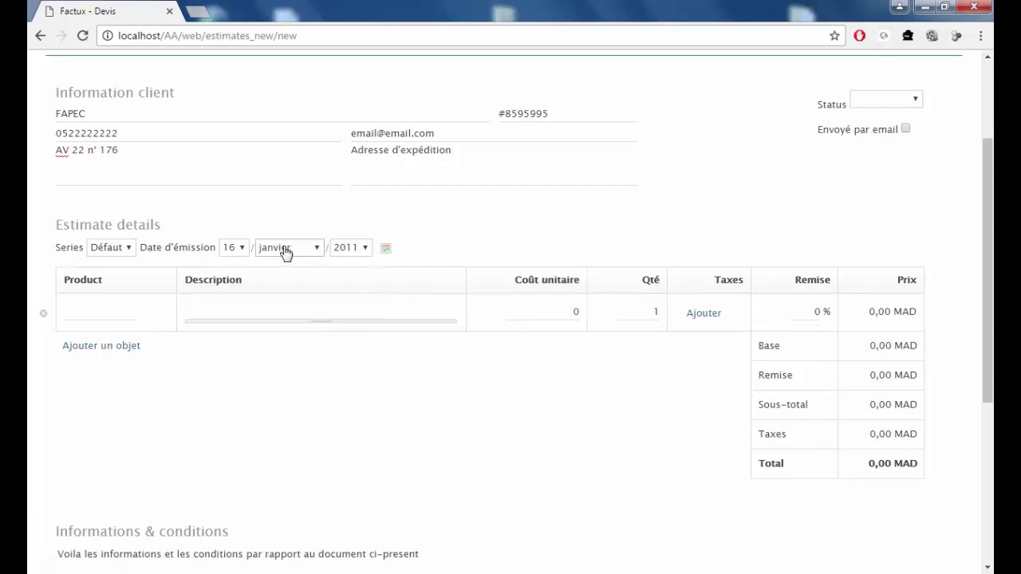
click(317, 251)
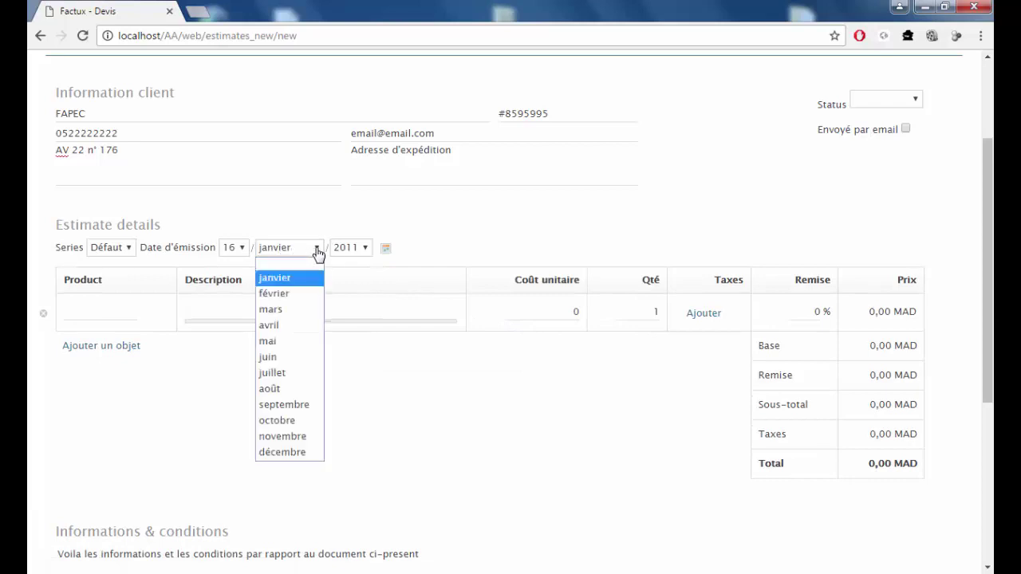
click(296, 421)
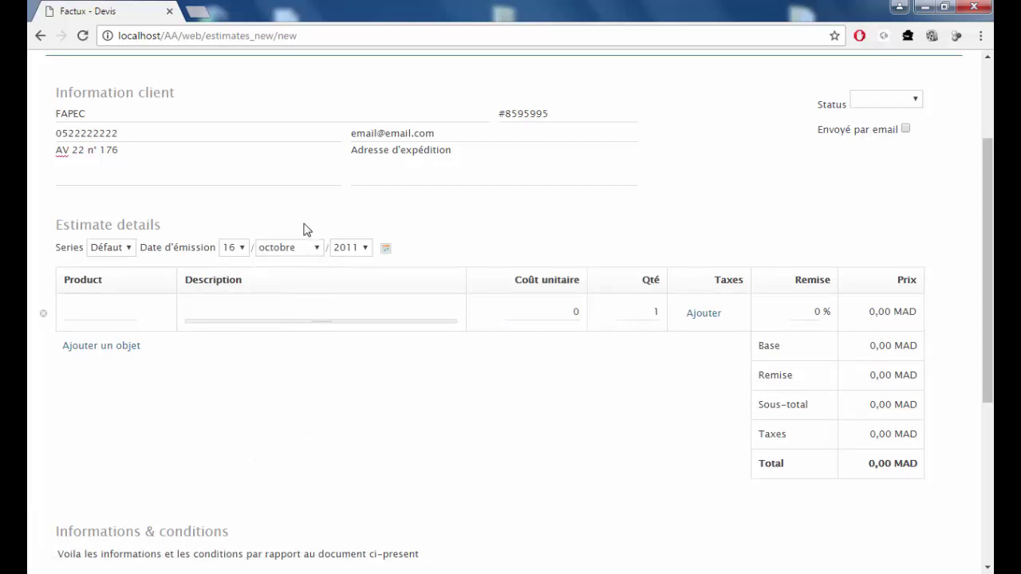
click(364, 250)
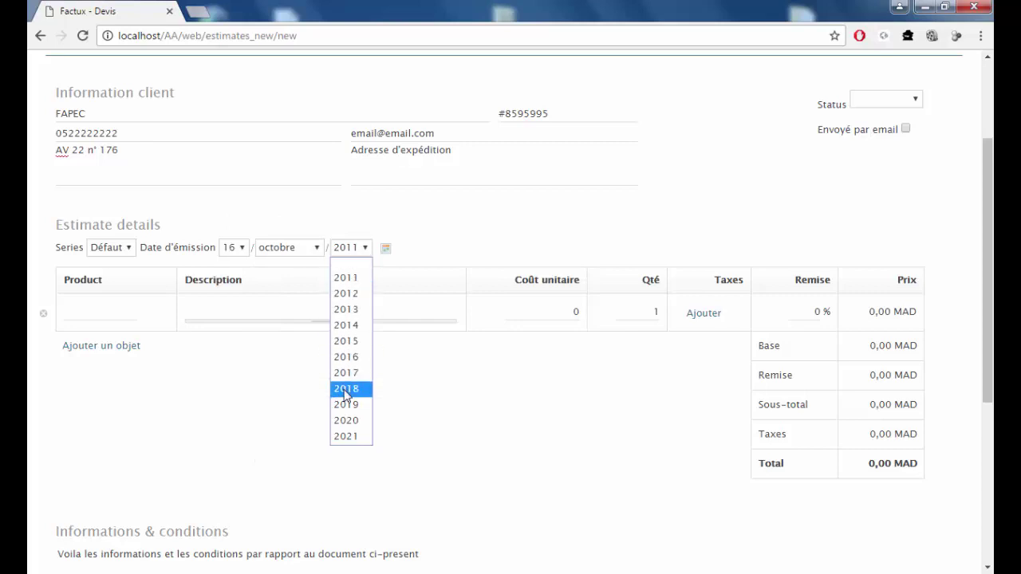
click(351, 357)
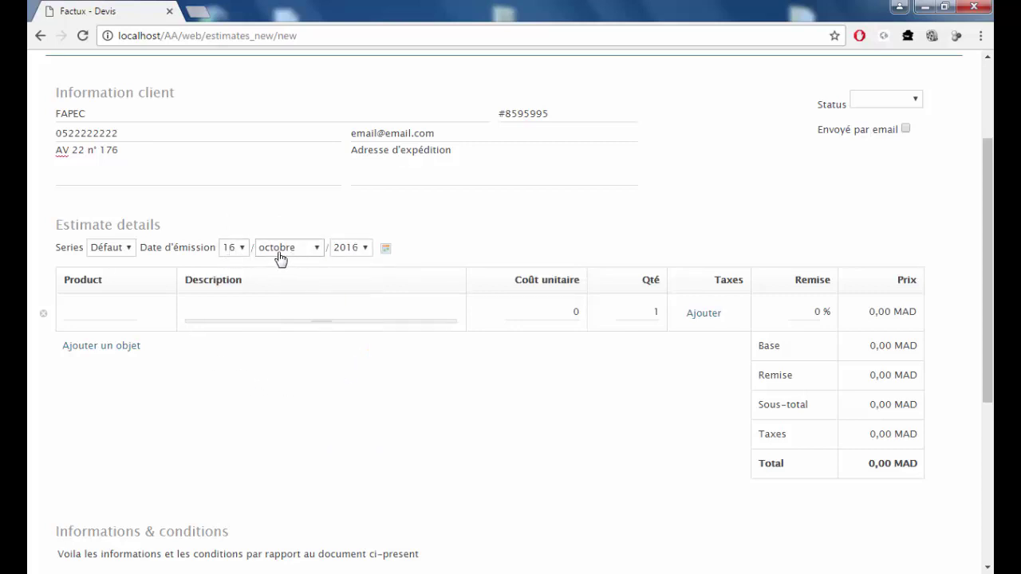
click(84, 311)
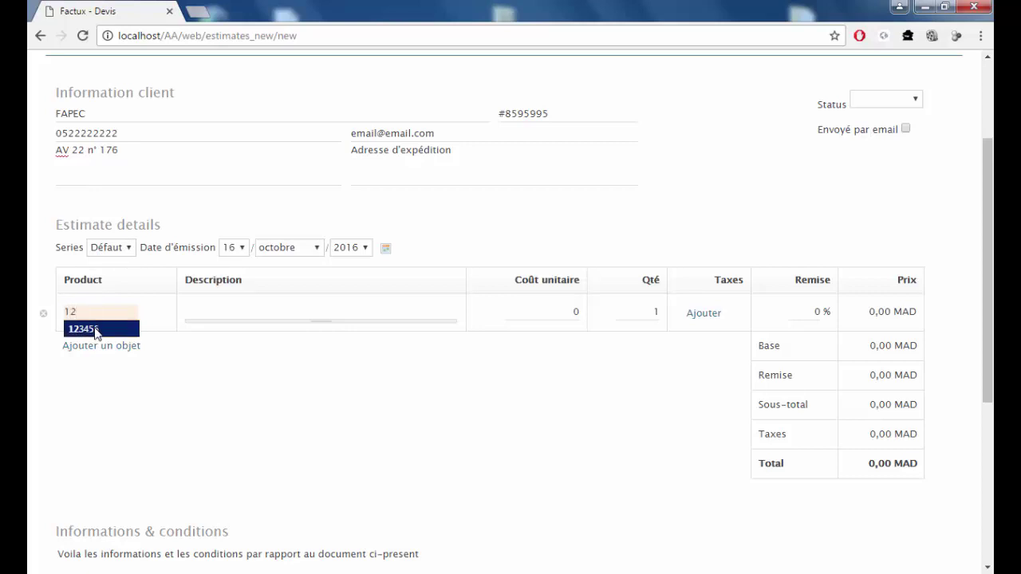
Add product 123456 to the line with TVA tax and quantity 4.
click(95, 330)
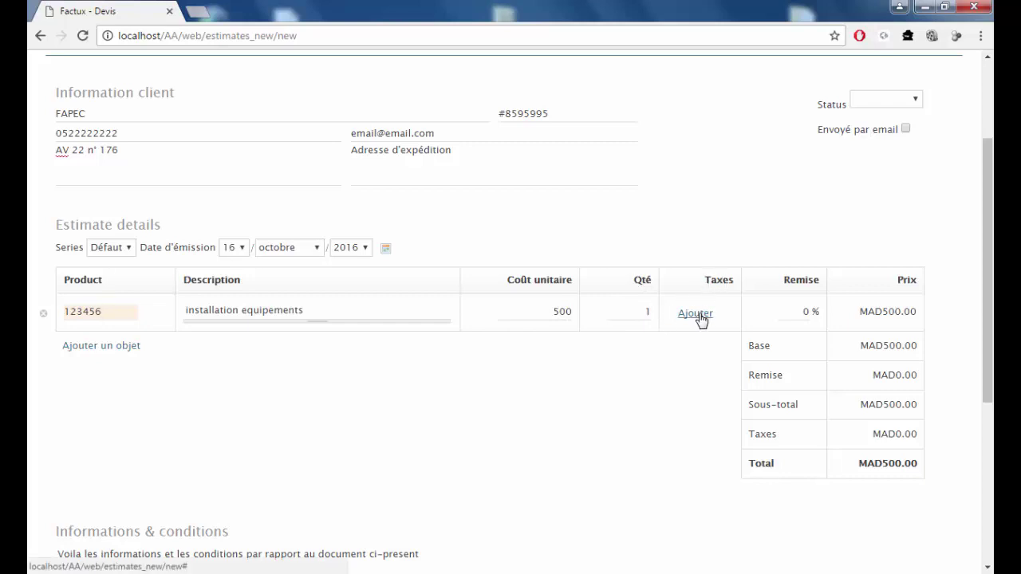
click(698, 316)
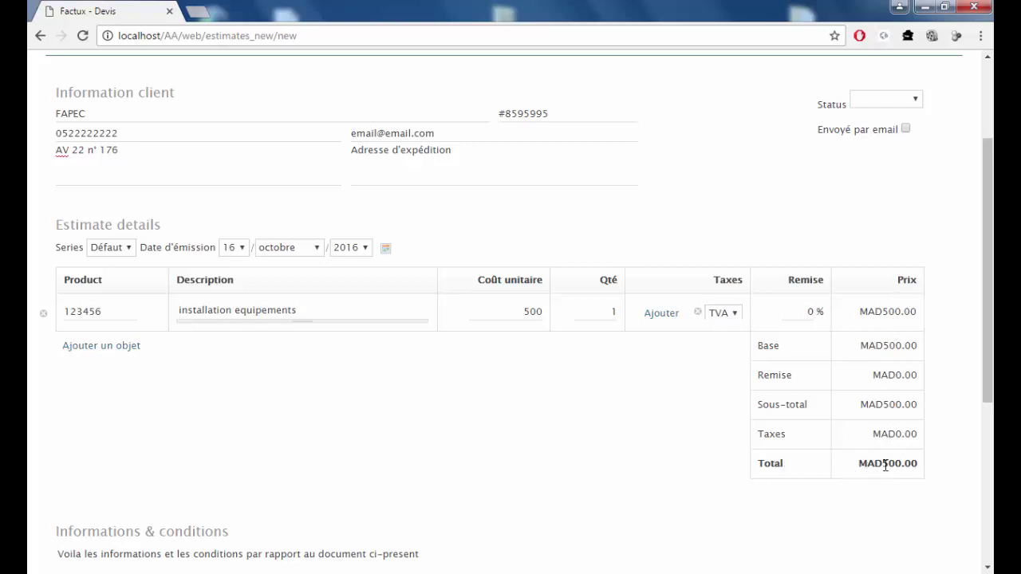
double_click(615, 310)
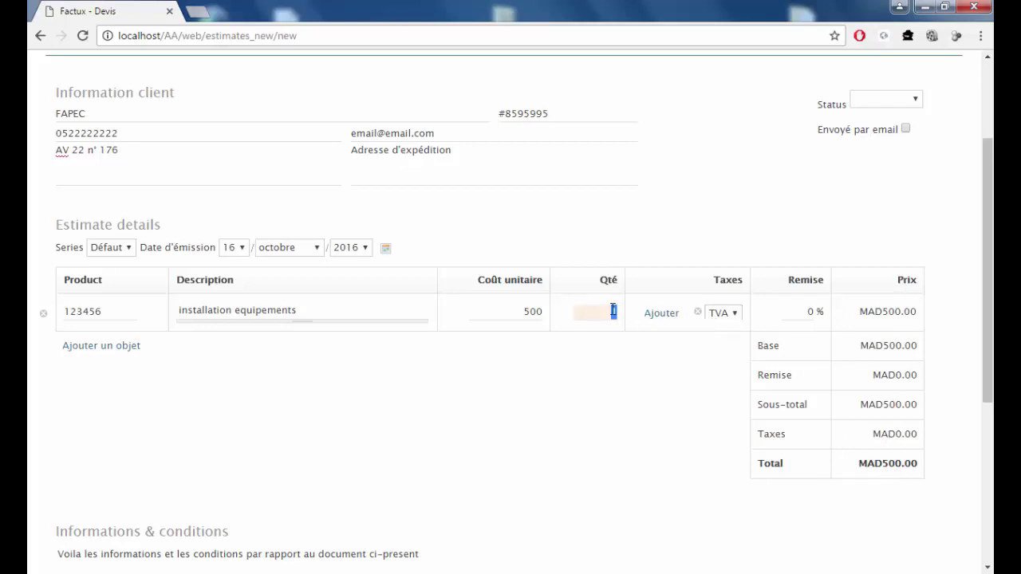
text(4)
click(626, 391)
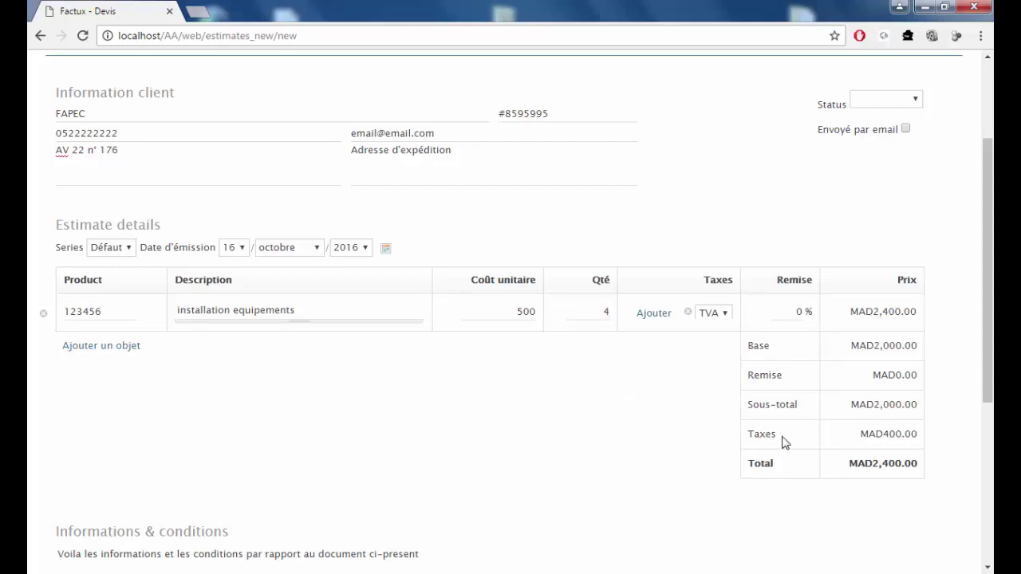
Give the line a 4 % discount for a MAD2,304.00 total and close the Windows popup.
drag(880, 431, 910, 432)
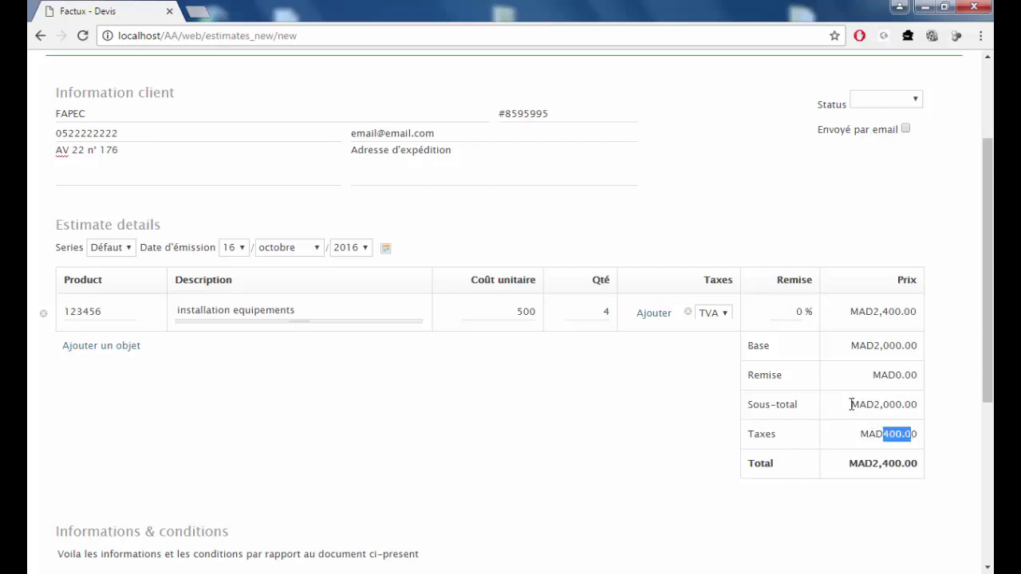
drag(851, 405, 901, 374)
double_click(799, 313)
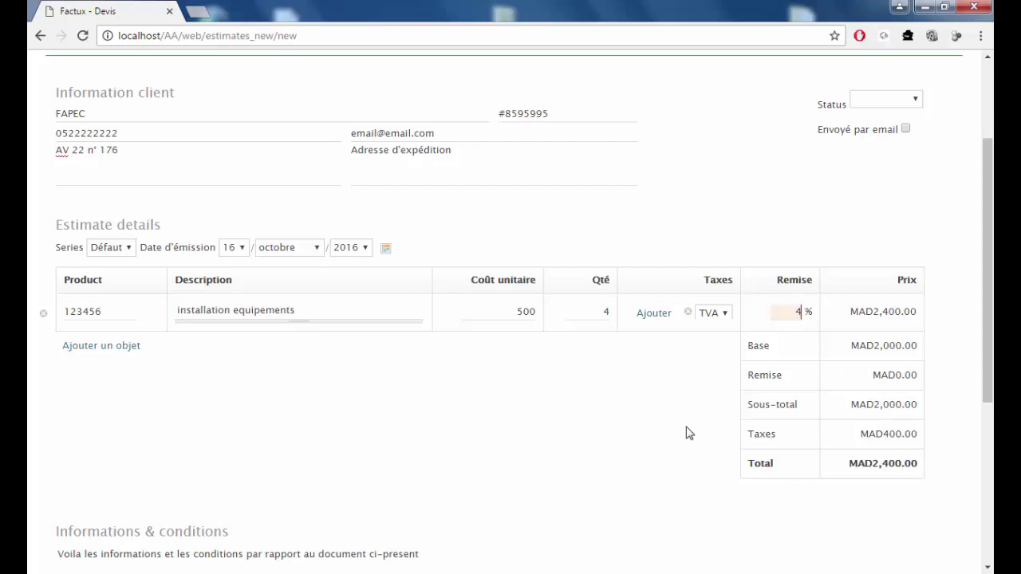
text(4)
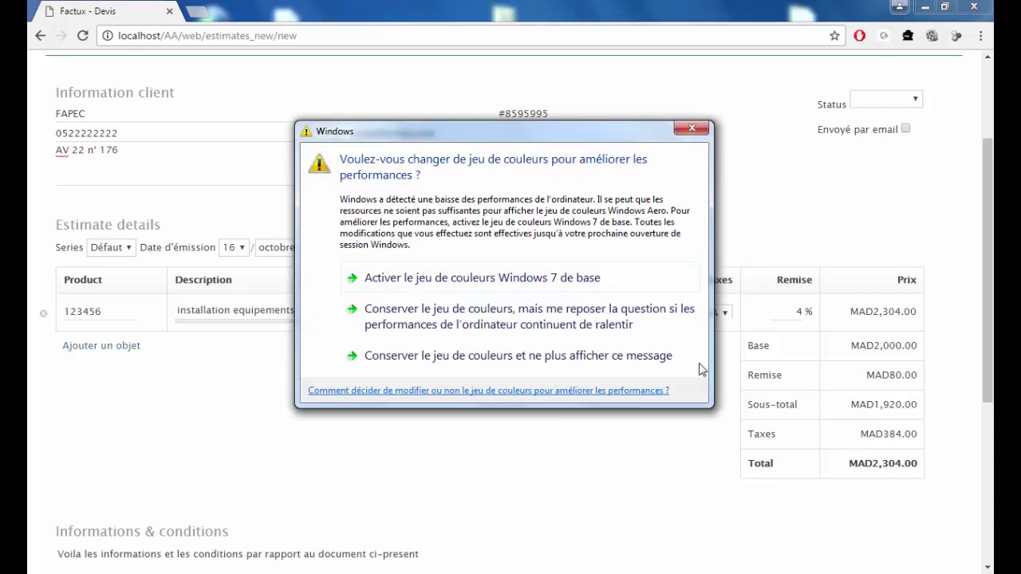
click(692, 128)
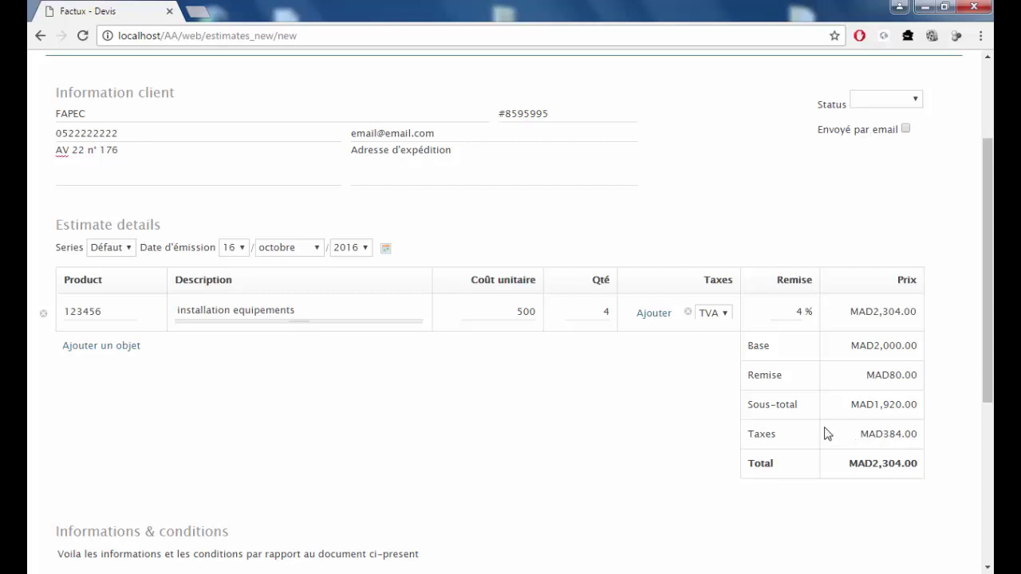
Leave notes and tags empty and save the 2,304.00 MAD FAPEC estimate as Estimate 1.
drag(989, 376, 988, 488)
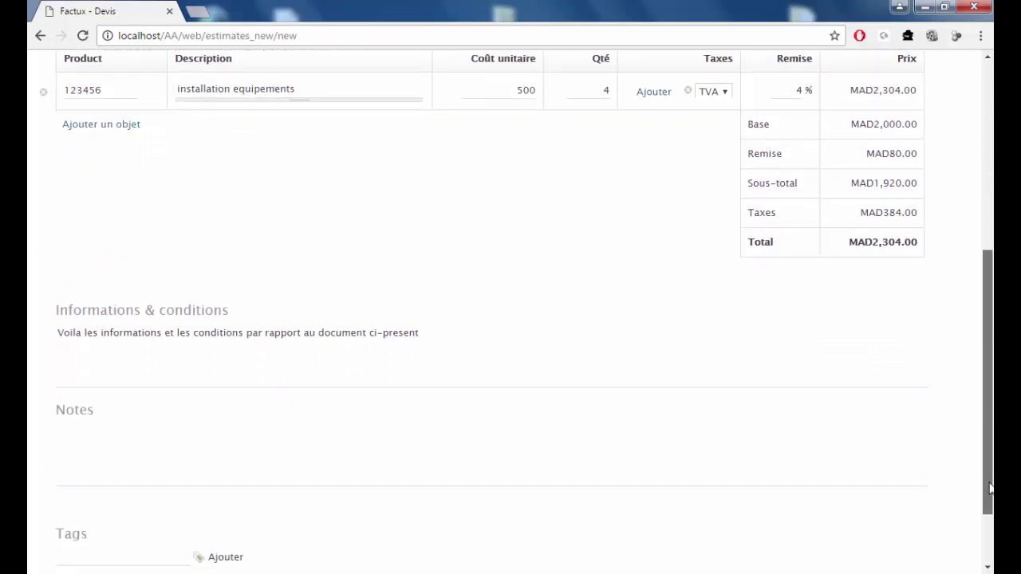
drag(991, 481, 990, 473)
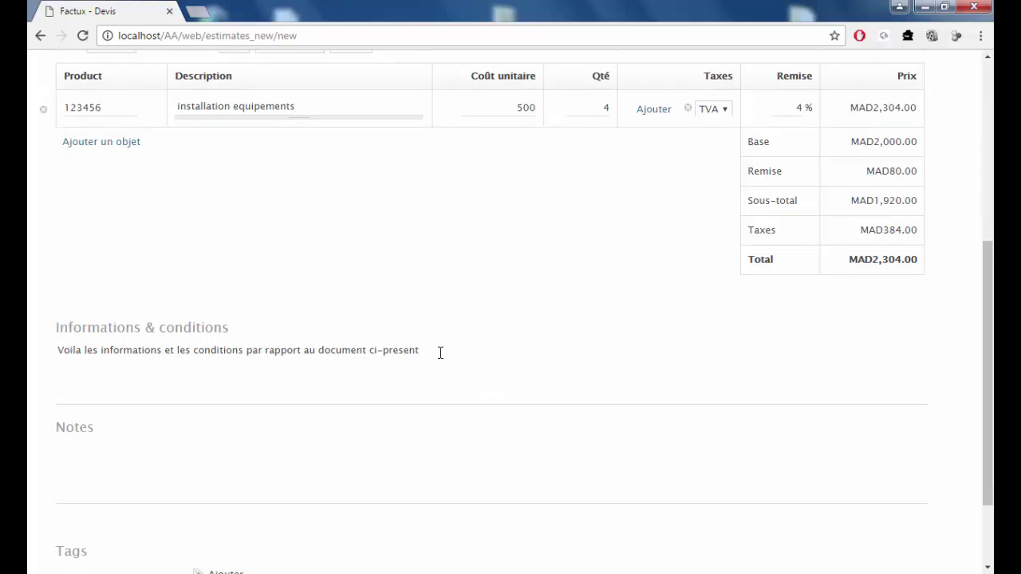
scroll(440, 351, down, 2)
click(136, 338)
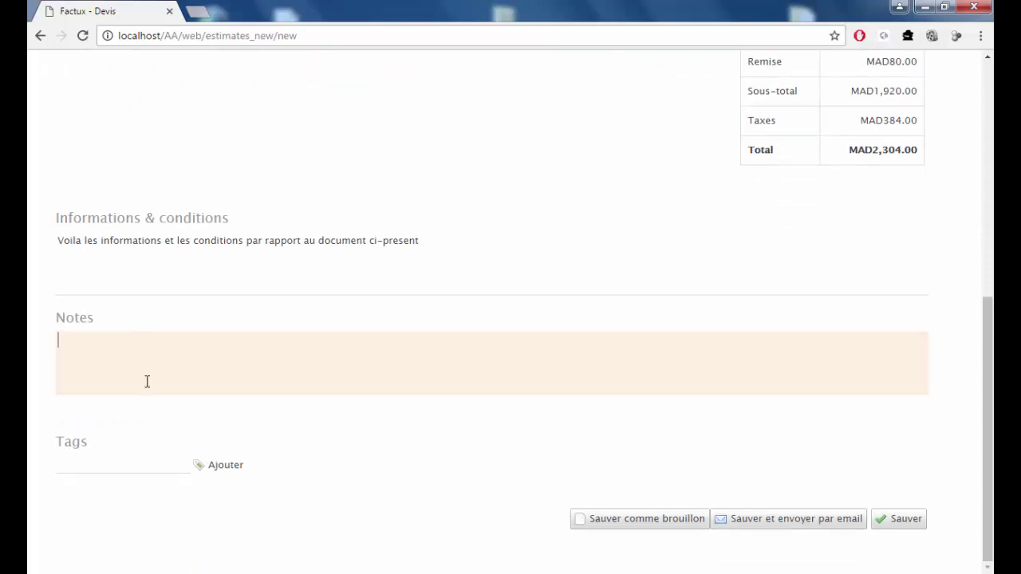
click(98, 463)
click(77, 461)
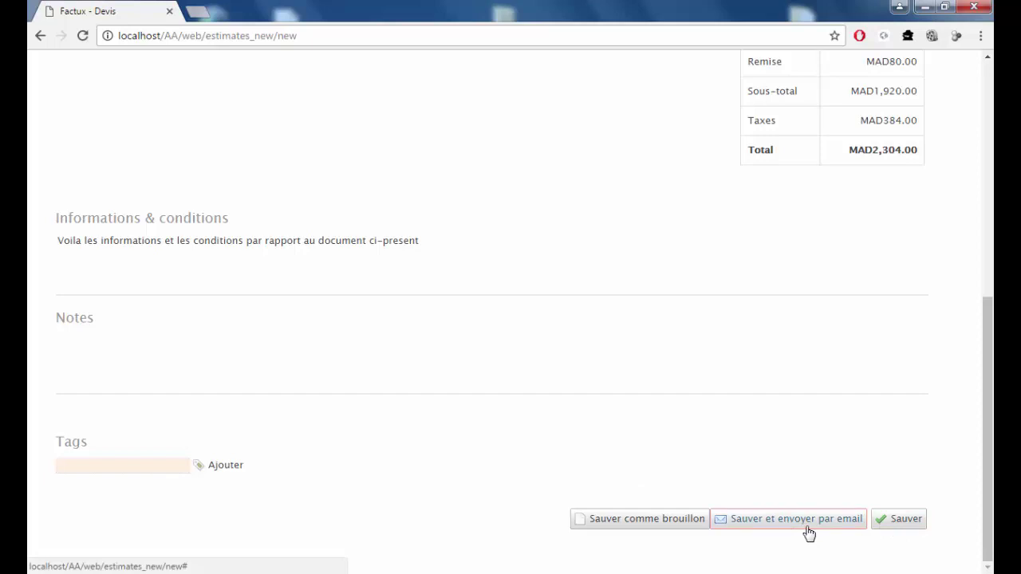
scroll(515, 385, up, 5)
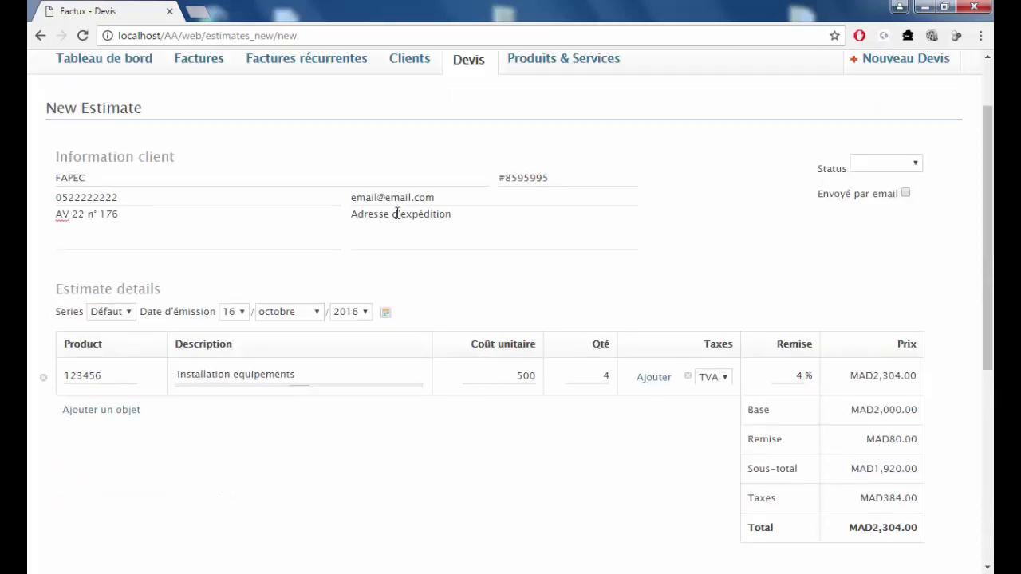
scroll(574, 350, down, 5)
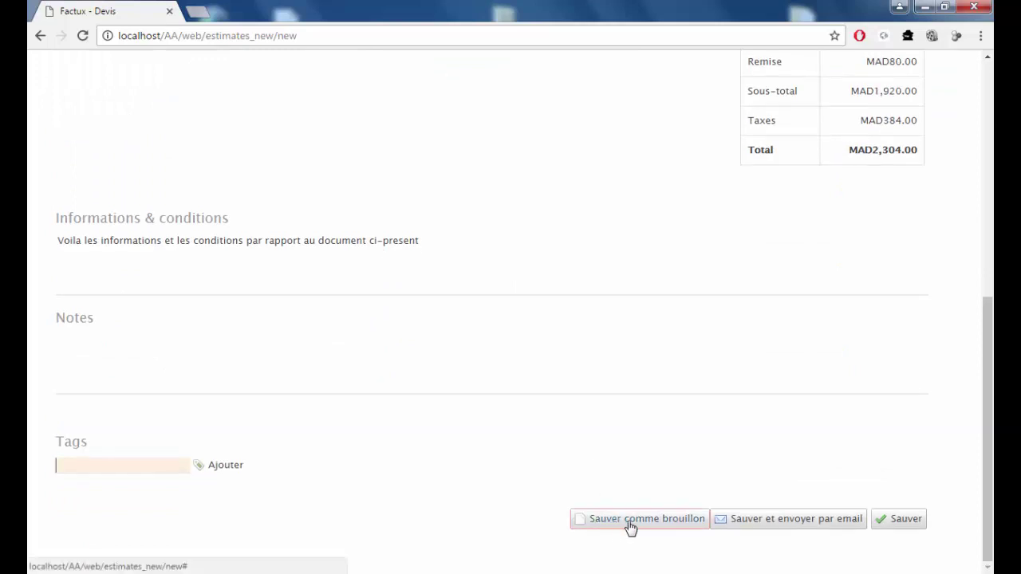
click(903, 526)
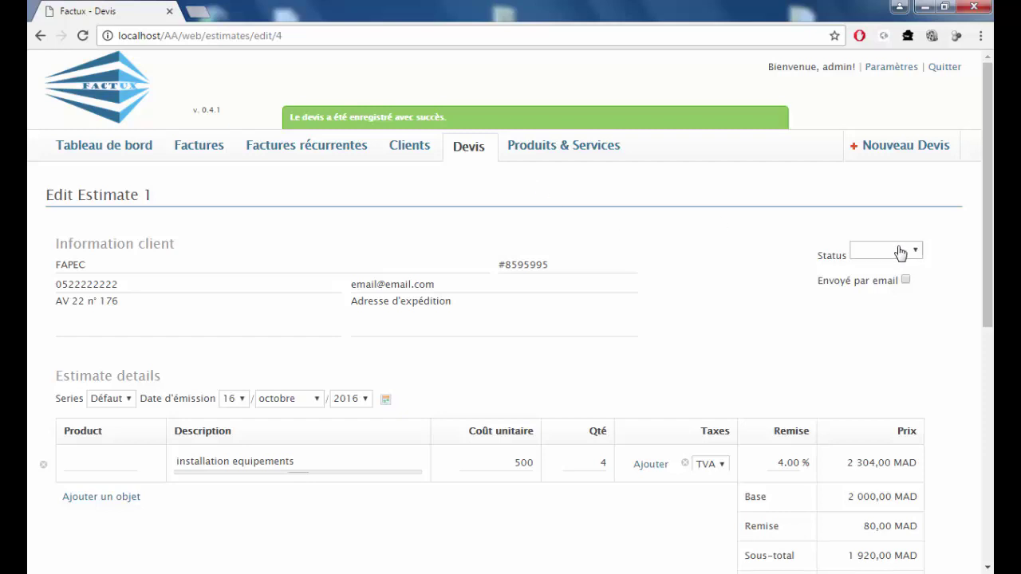
Change Estimate 1's status to En suspend, save it, and return to the Devis list.
click(901, 253)
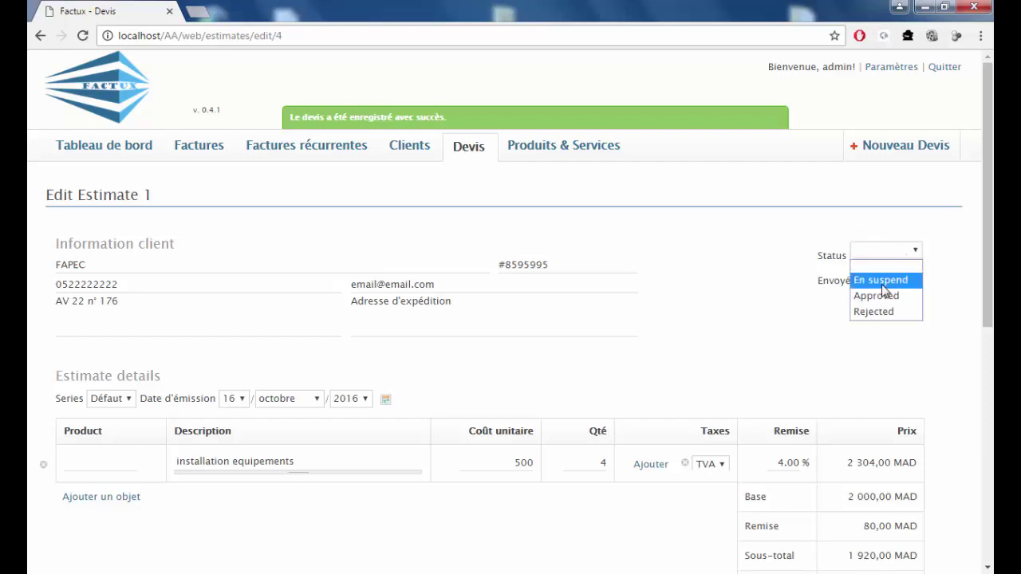
click(883, 280)
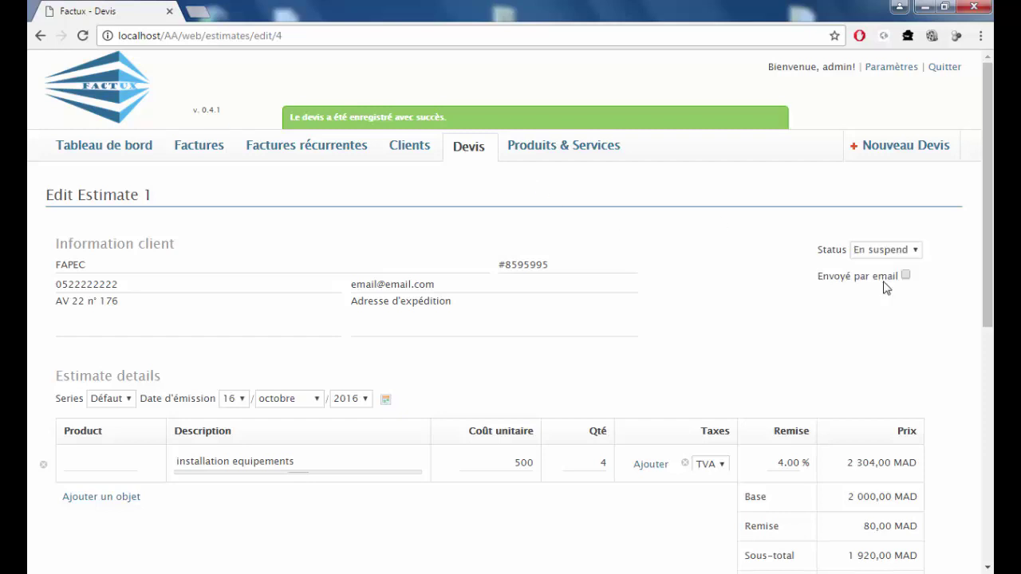
scroll(785, 338, down, 4)
scroll(757, 342, down, 2)
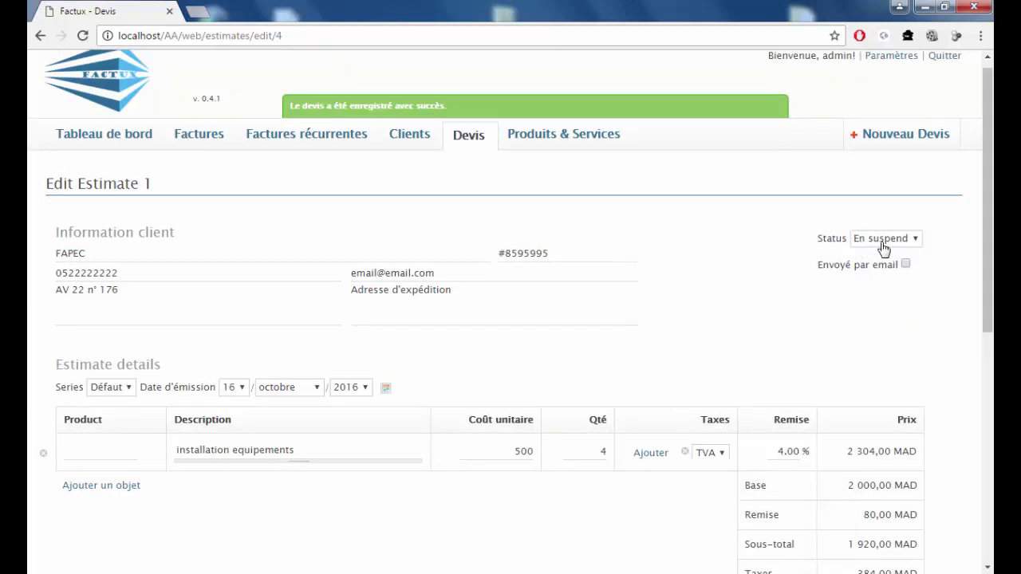
scroll(865, 283, down, 6)
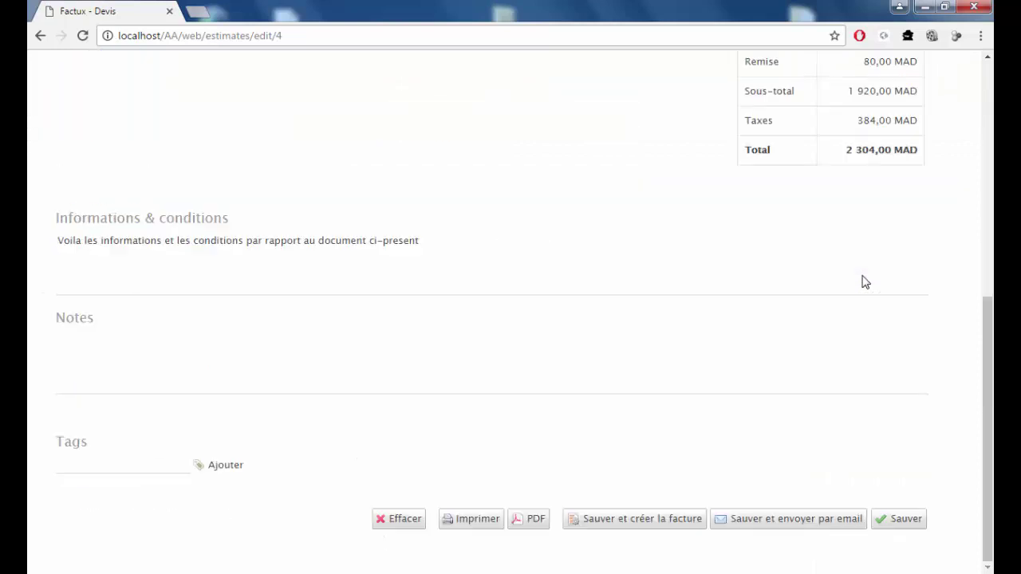
click(902, 522)
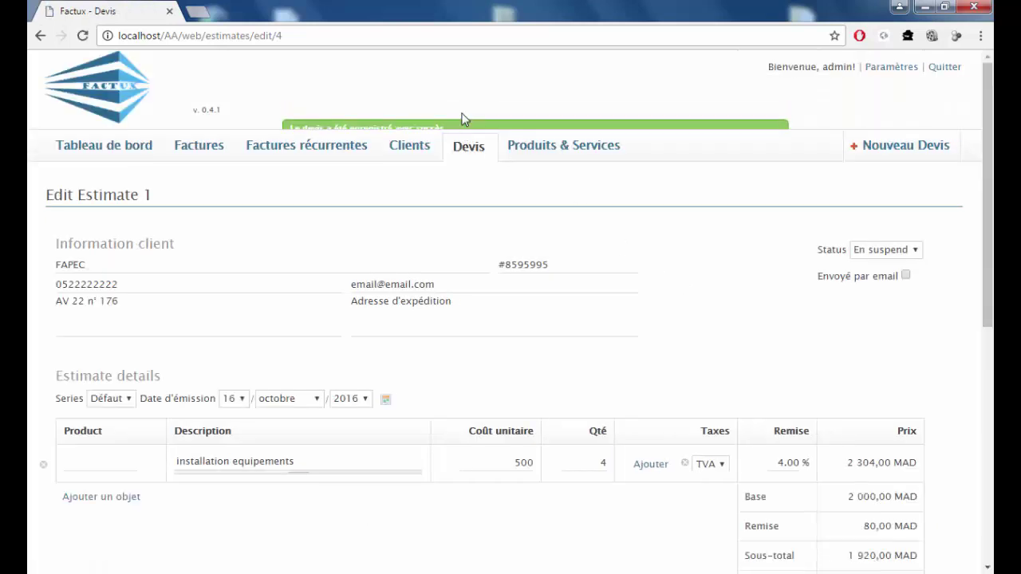
click(470, 148)
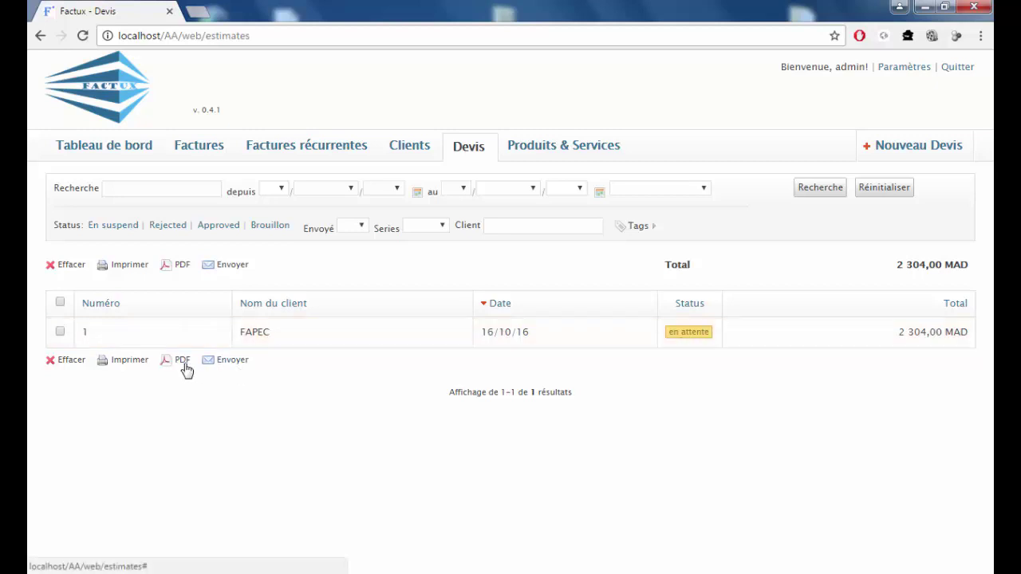
Open FAPEC's estimate 1 from the Devis list.
click(58, 334)
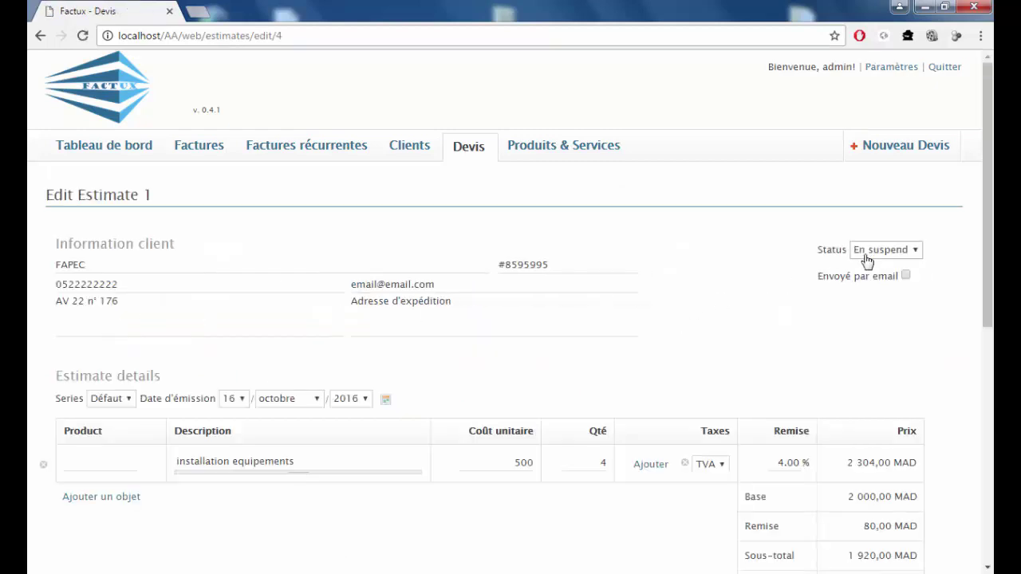
Set estimate 1 to Approved, save it as an invoice, then view the Devis and Factures lists.
click(884, 254)
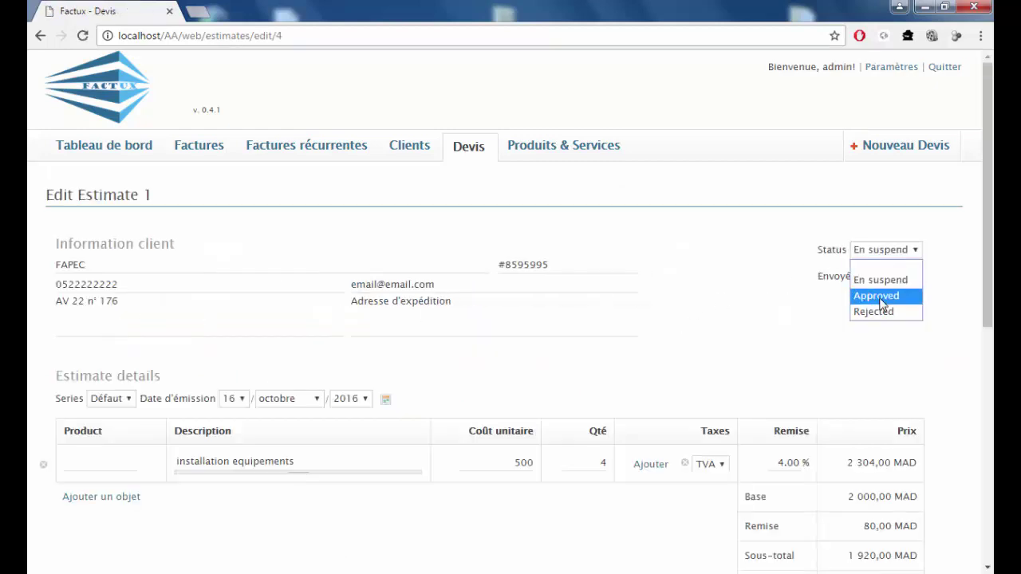
click(881, 297)
scroll(766, 323, down, 6)
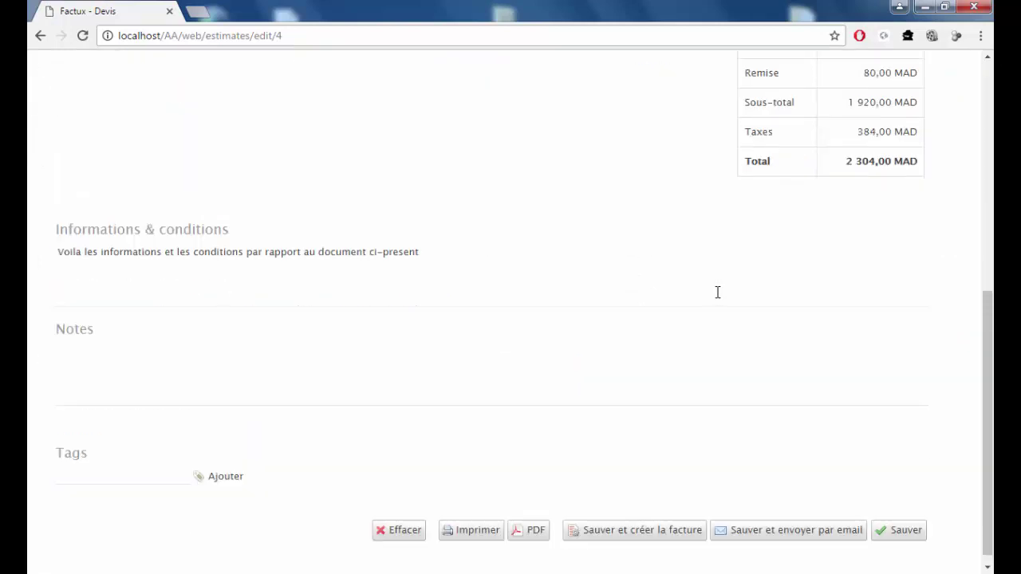
click(618, 519)
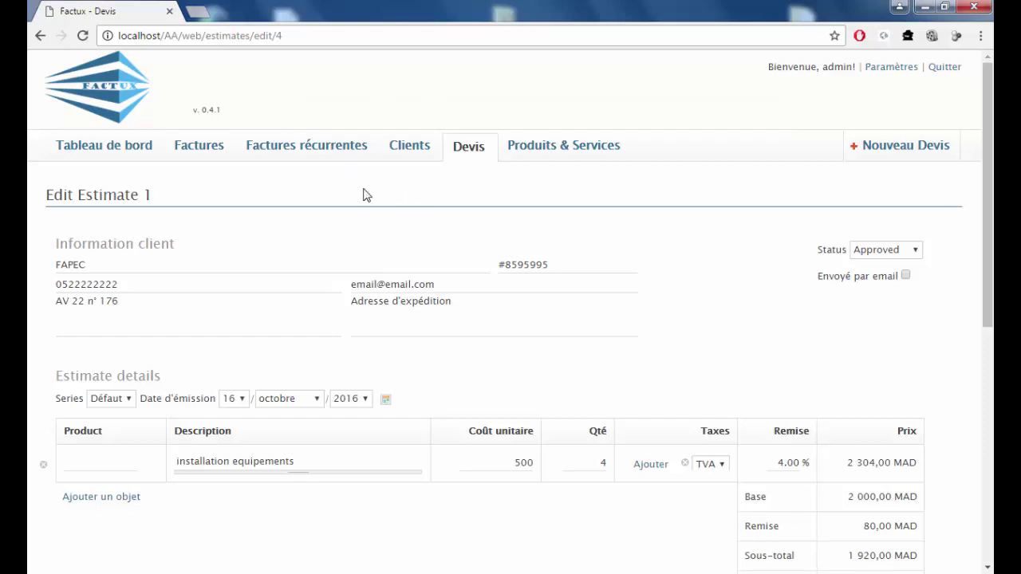
click(467, 148)
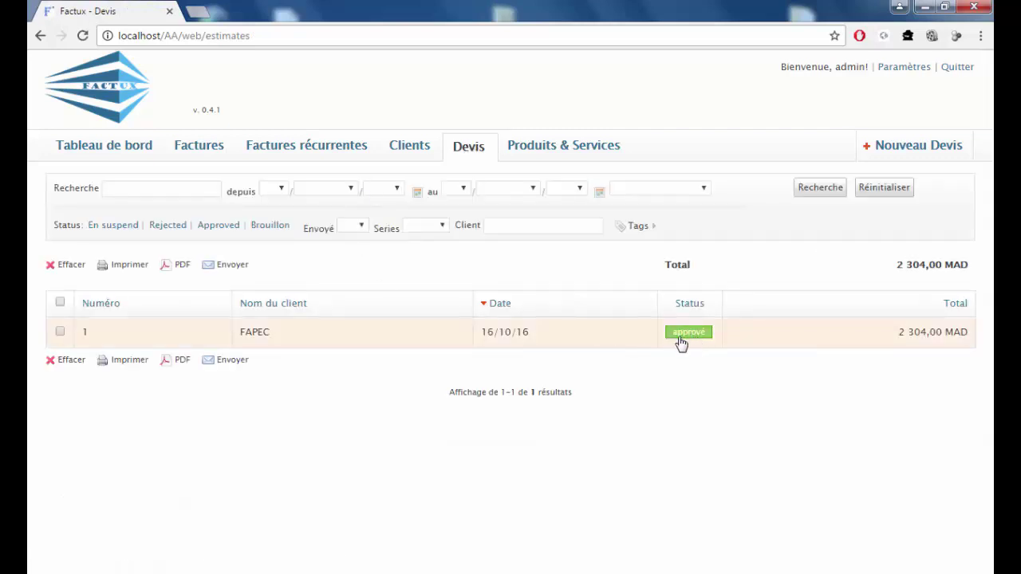
click(200, 148)
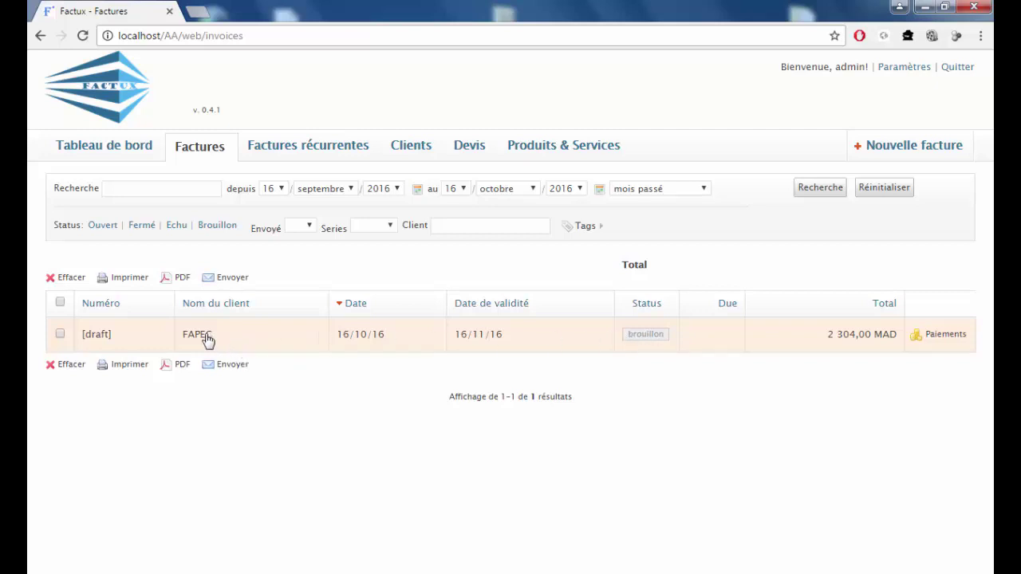
Open the [draft] FAPEC invoice row from the Factures list.
click(356, 311)
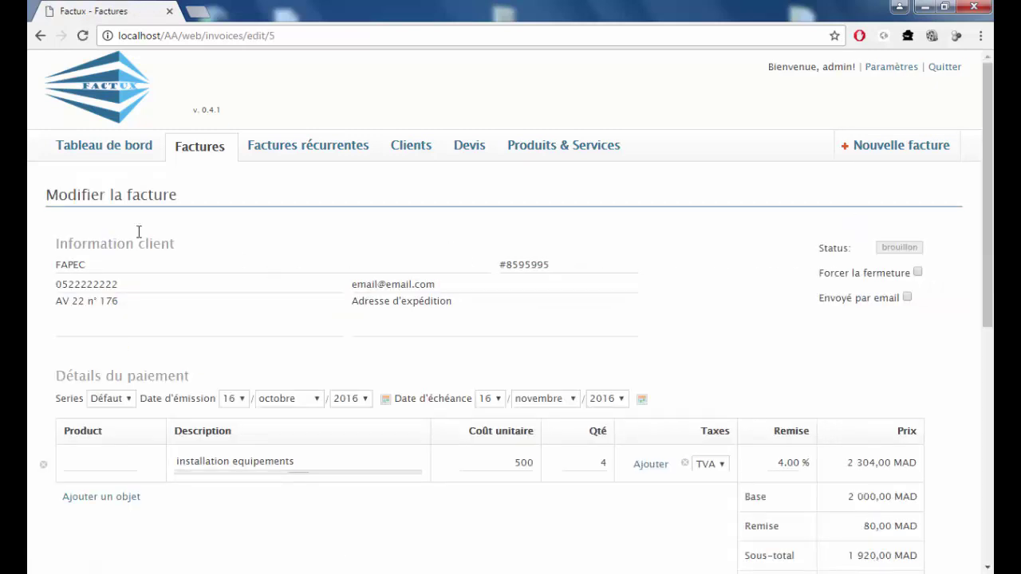
Tick Forcer la fermeture on the FAPEC invoice and save it as Facture 1.
scroll(372, 358, down, 3)
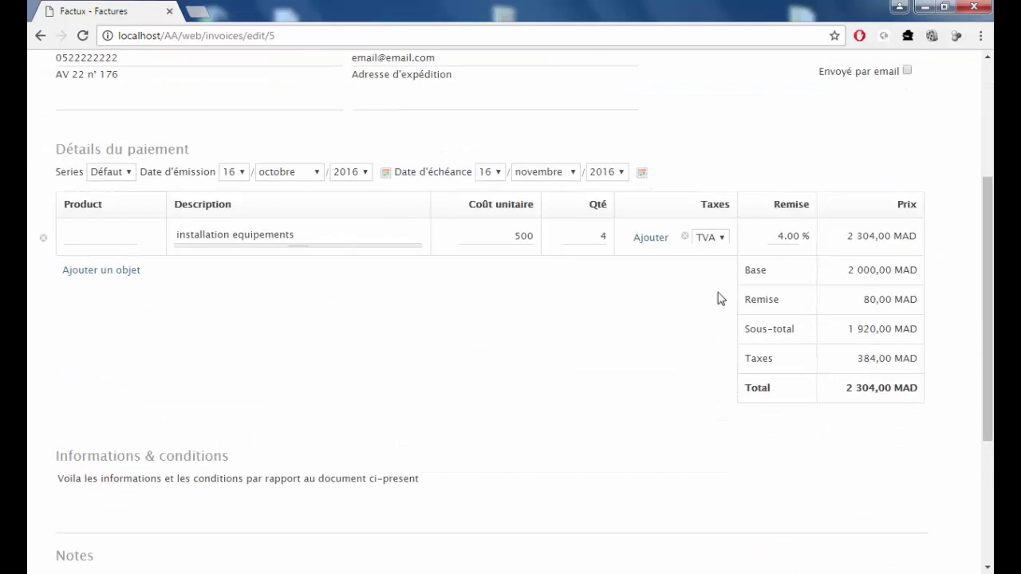
scroll(758, 342, down, 3)
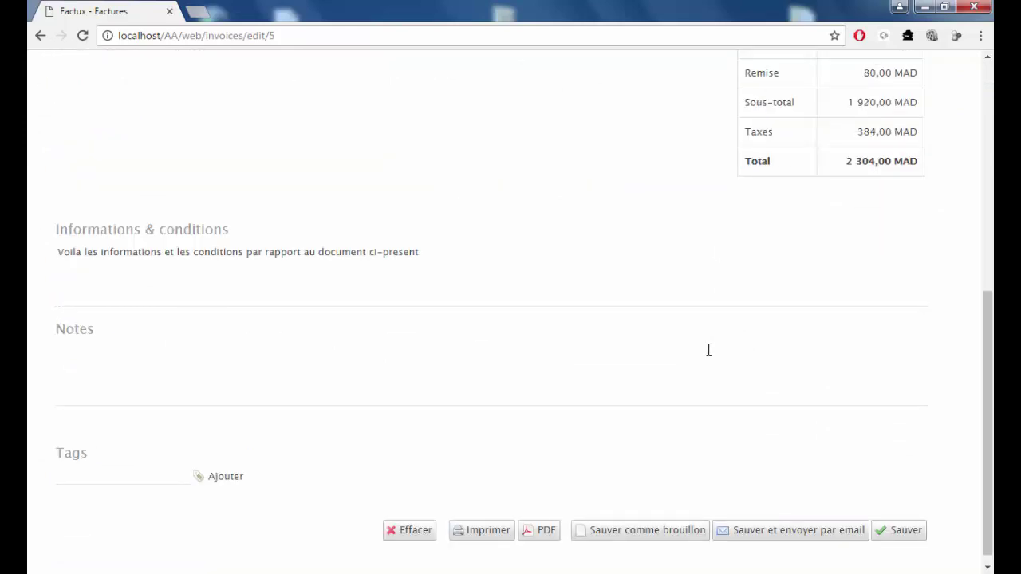
scroll(709, 349, up, 6)
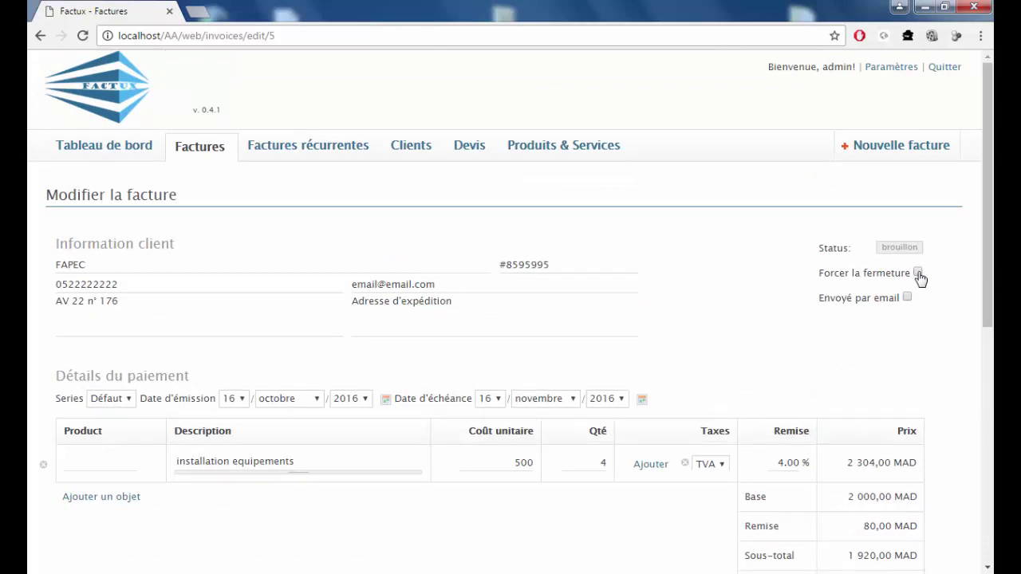
click(918, 273)
scroll(818, 223, down, 3)
scroll(806, 263, down, 3)
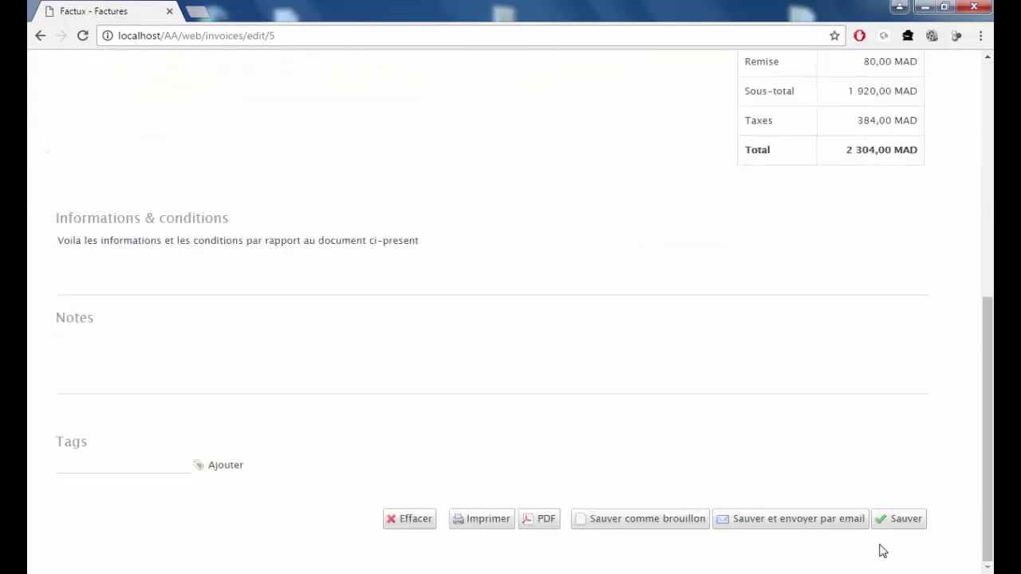
click(901, 520)
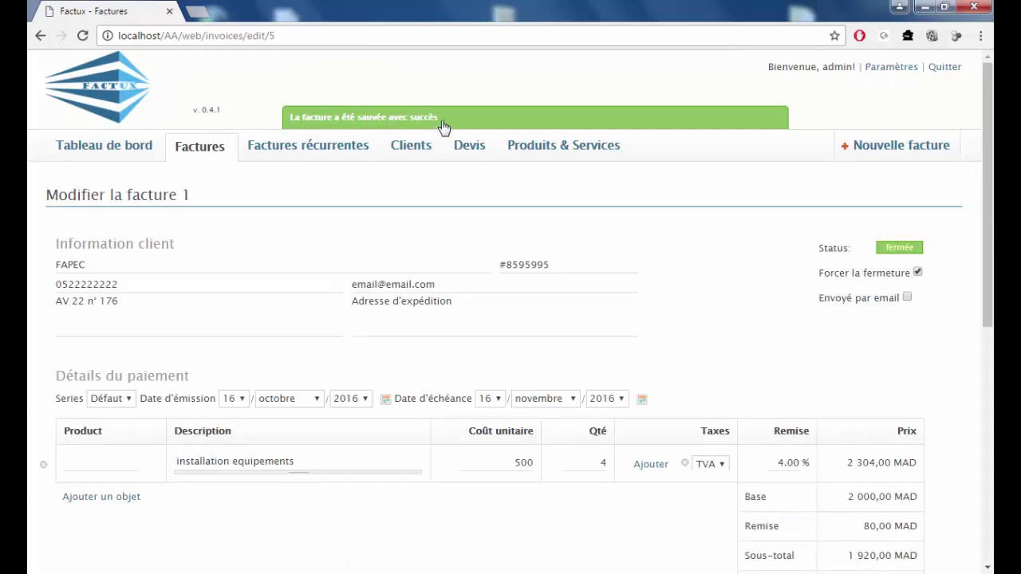
Scroll the Factures list to check closed invoice 1 still showing 2 304,00 MAD due.
scroll(734, 398, down, 6)
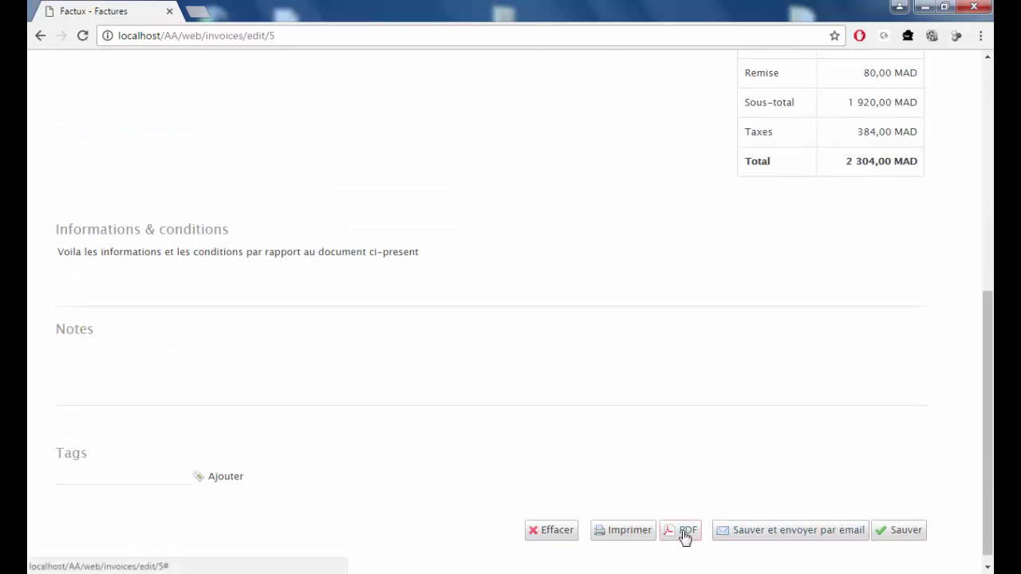
scroll(478, 342, up, 5)
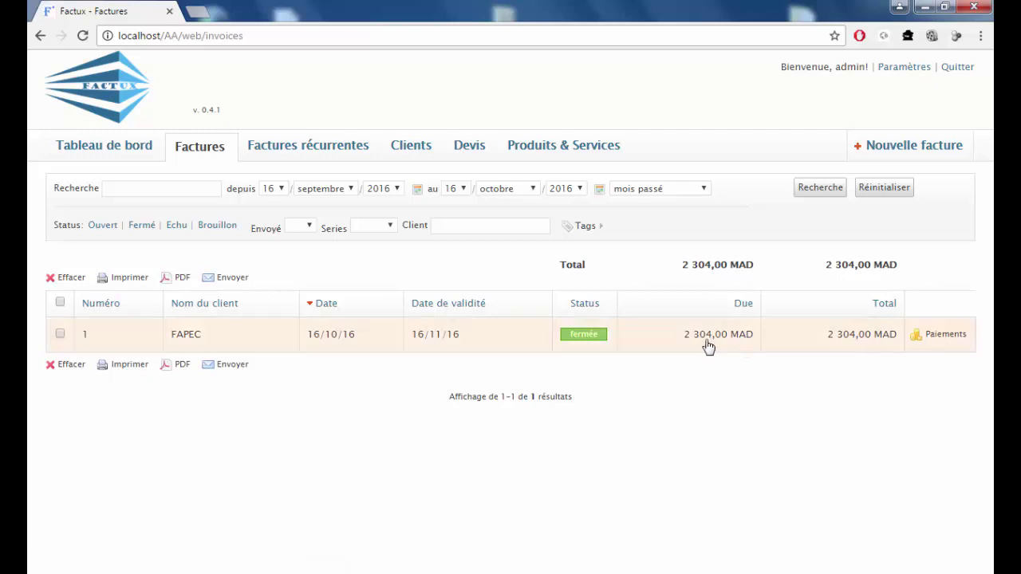
Record a 1150 payment dated 16 novembre 2016 on the FAPEC invoice, leaving 1 154,00 MAD due.
click(941, 337)
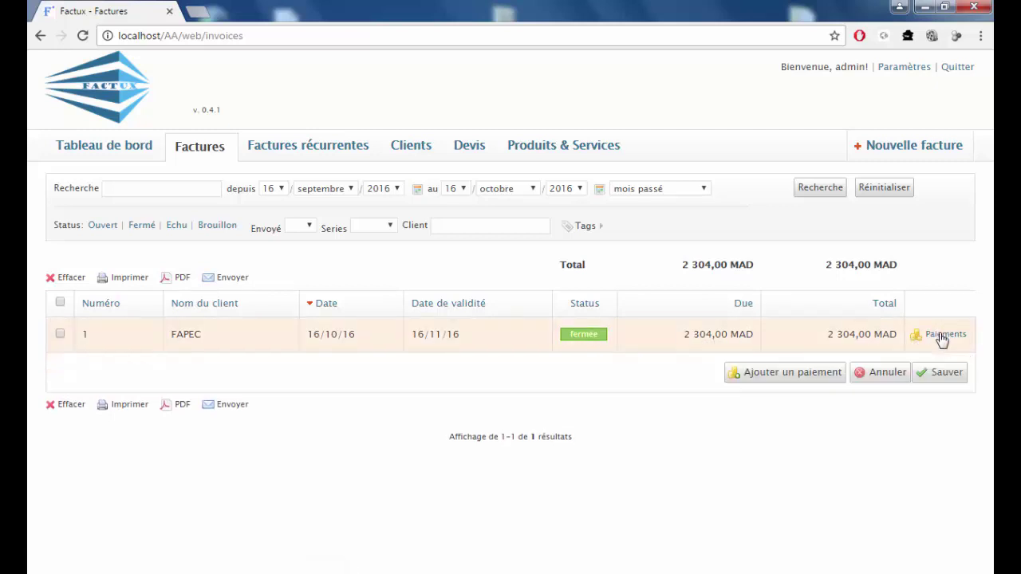
click(790, 380)
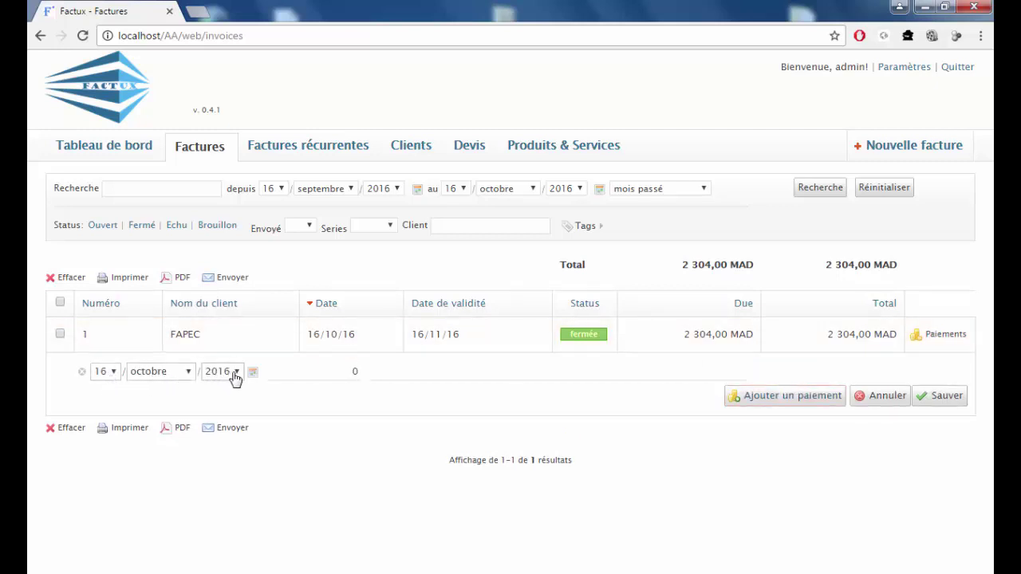
click(189, 374)
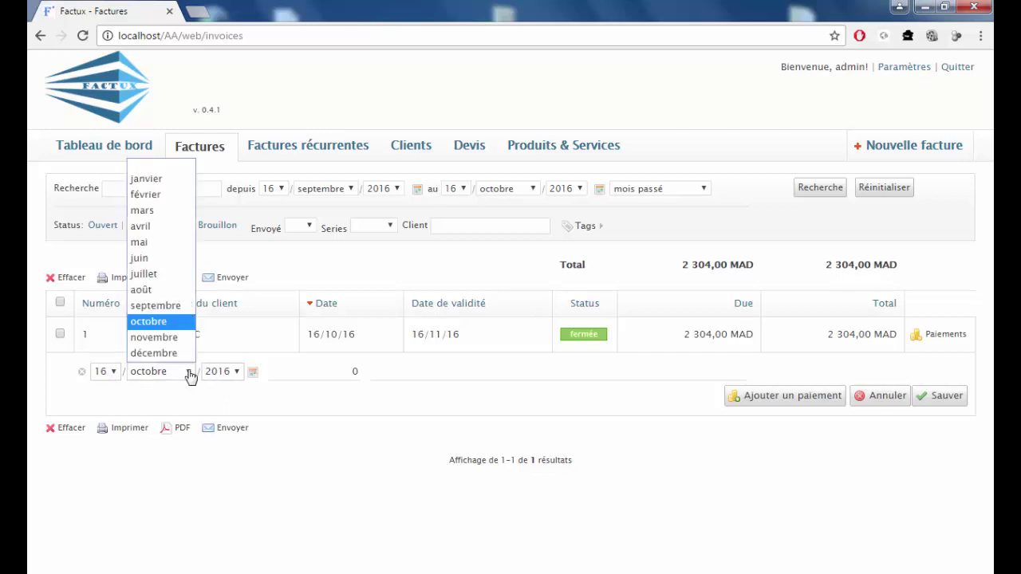
click(158, 337)
double_click(359, 376)
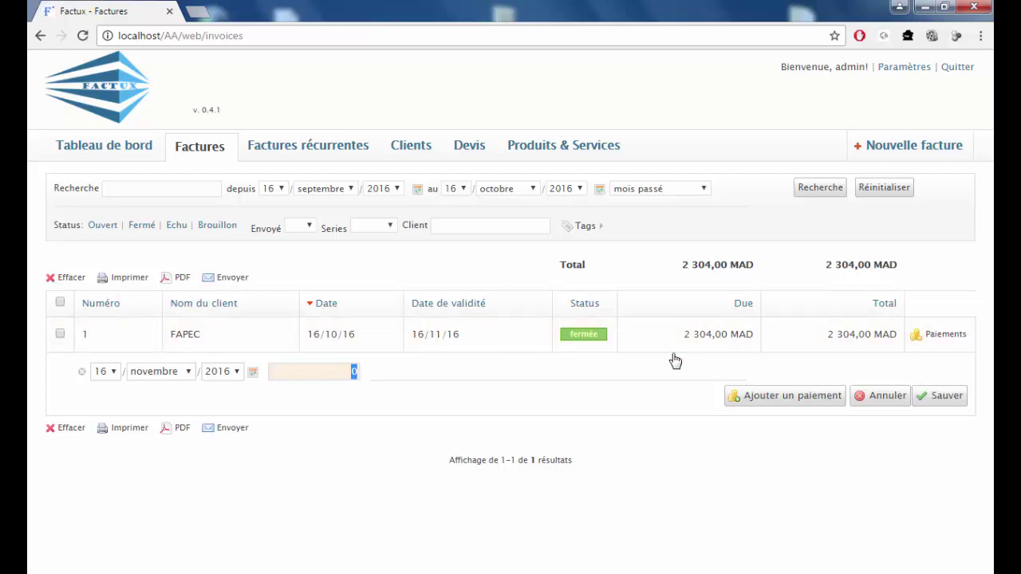
text(115)
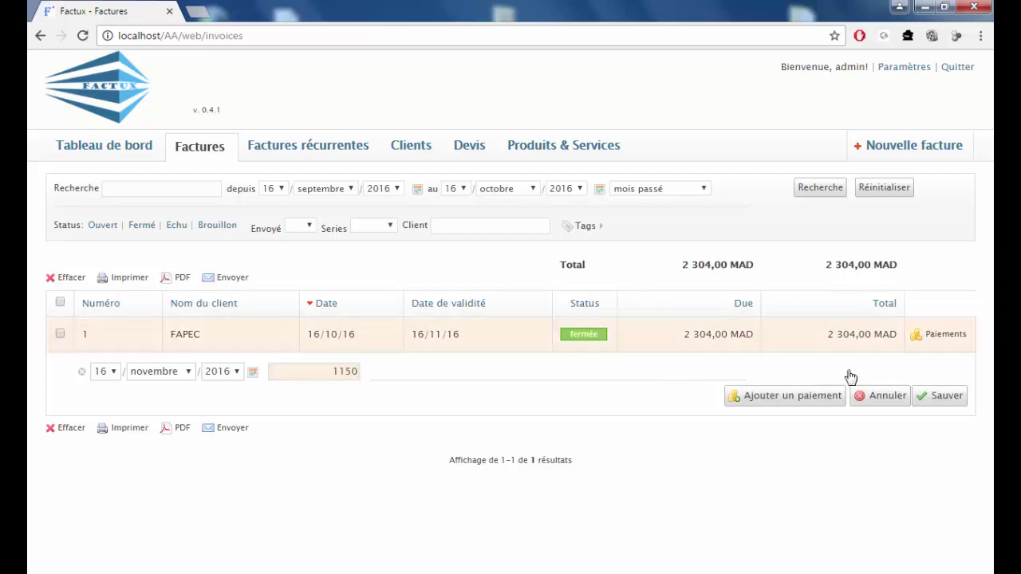
click(934, 398)
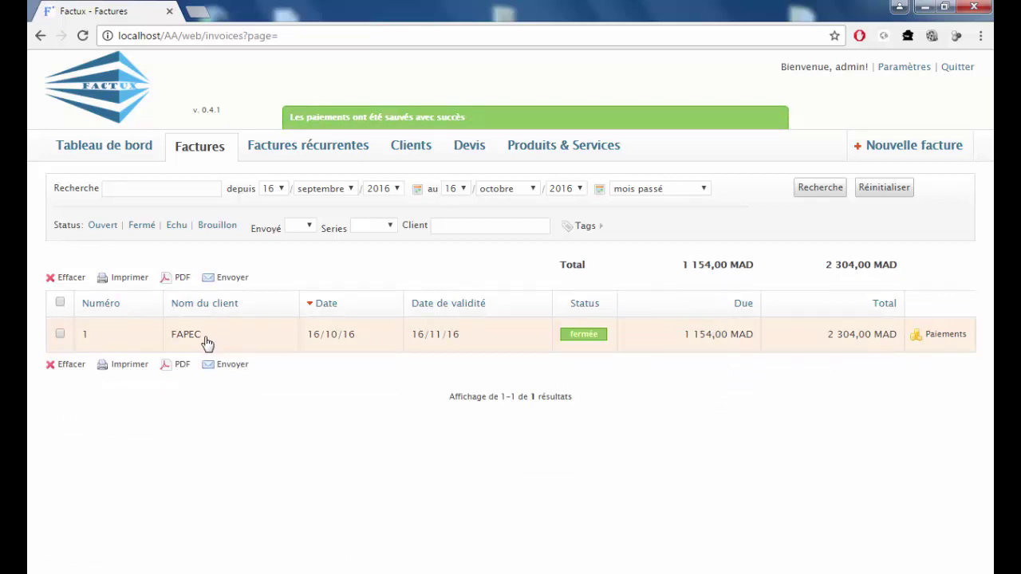
On the dashboard, review Reçus 1 150,00, TVA 384,00 and Total 2 304,00 MAD, then expand FAPEC's payments.
click(108, 152)
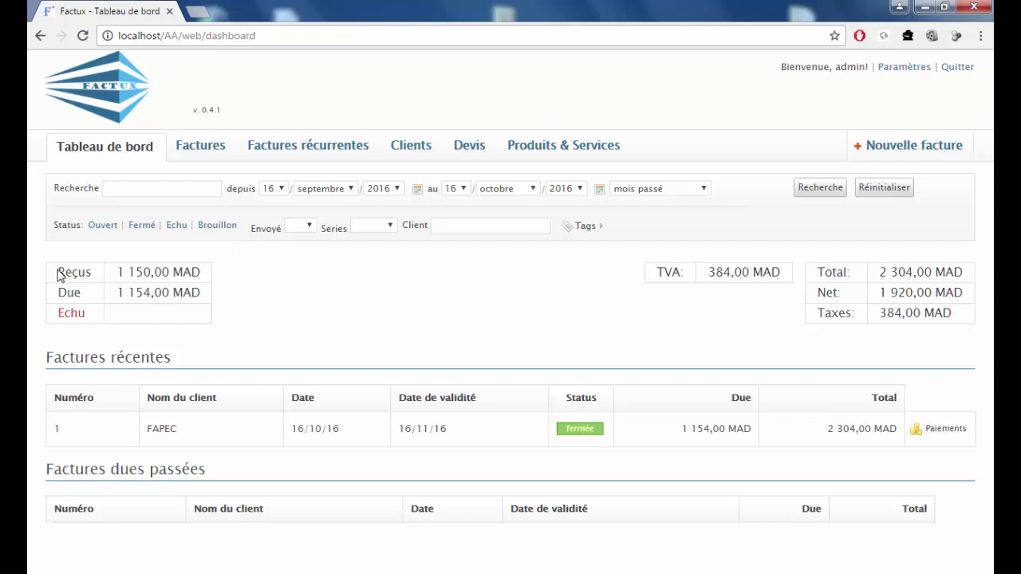
drag(59, 272, 201, 272)
drag(59, 289, 214, 295)
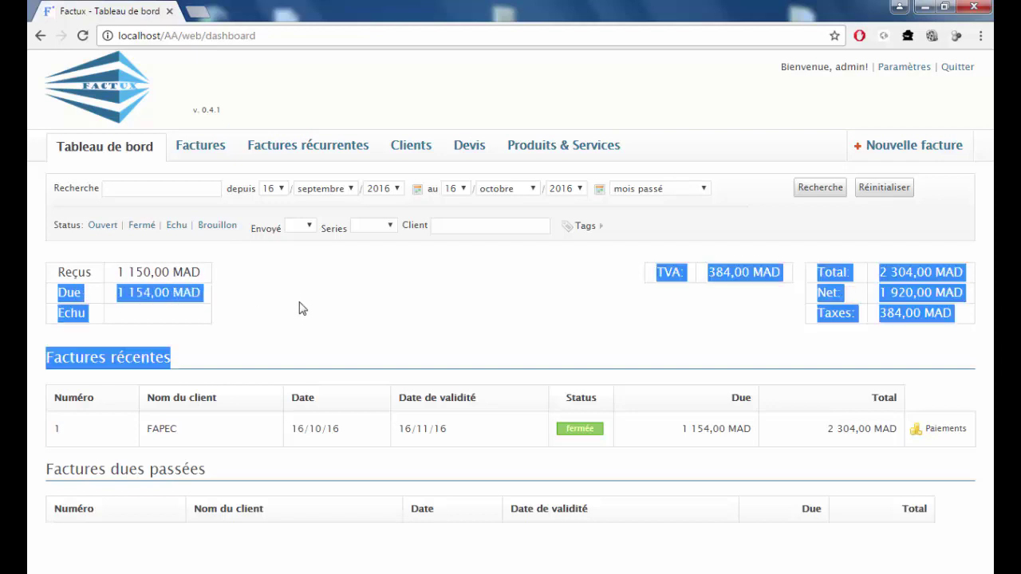
click(718, 323)
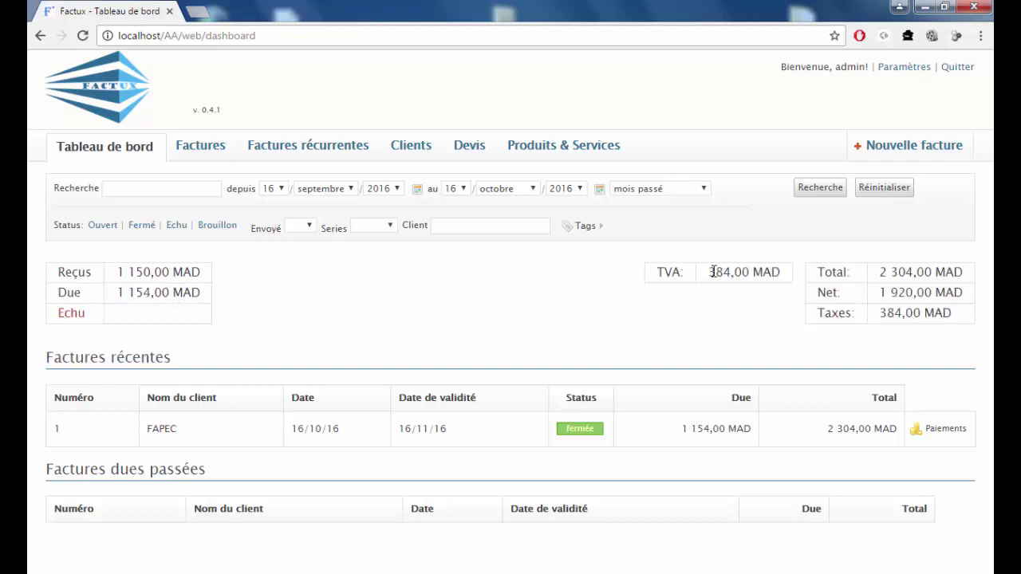
drag(712, 272, 780, 274)
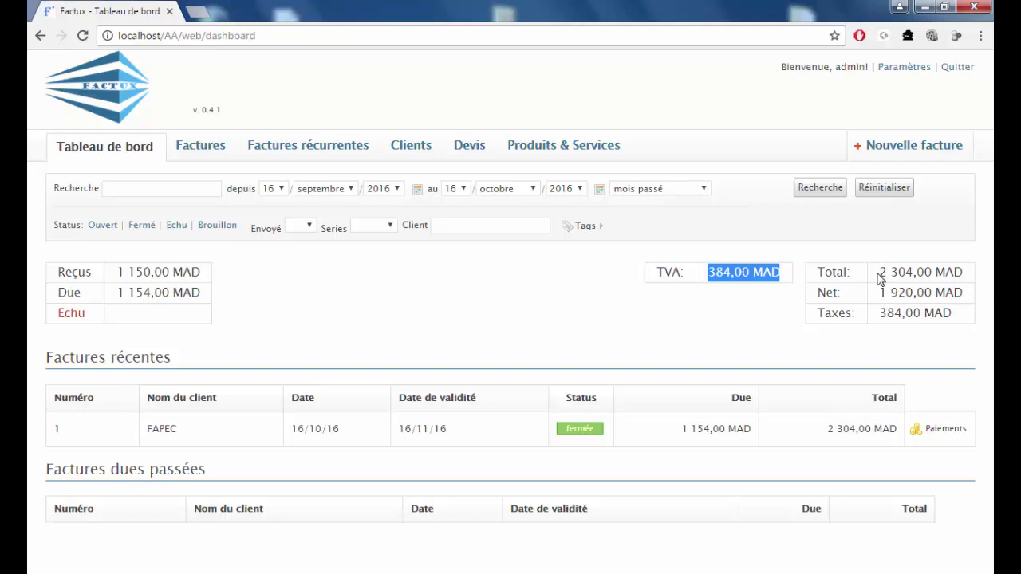
drag(879, 273, 885, 292)
drag(952, 314, 878, 313)
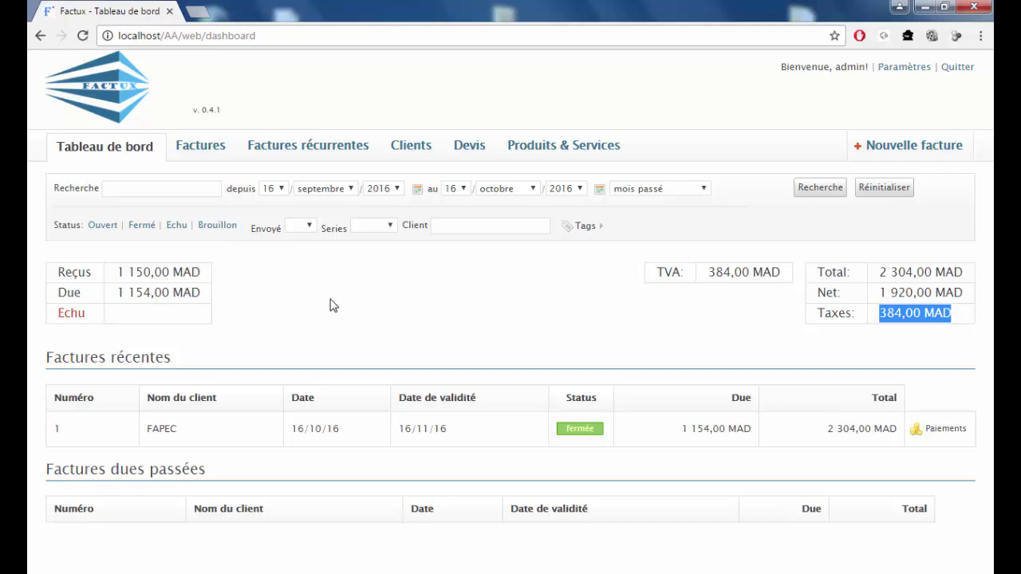
click(959, 429)
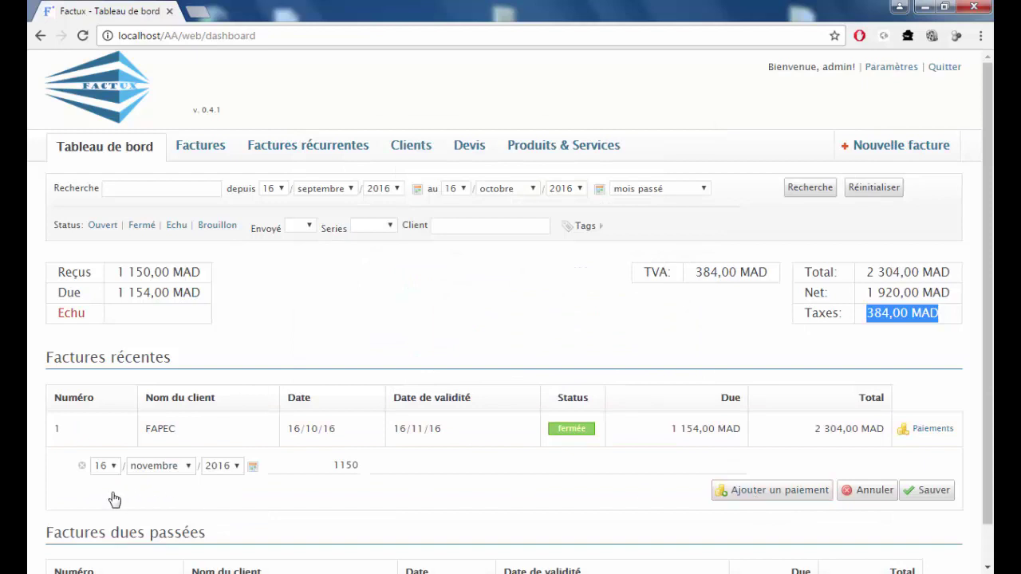
Add a second FAPEC payment of 1154 dated 16 décembre 2016 and save both payments.
click(326, 494)
scroll(327, 497, down, 1)
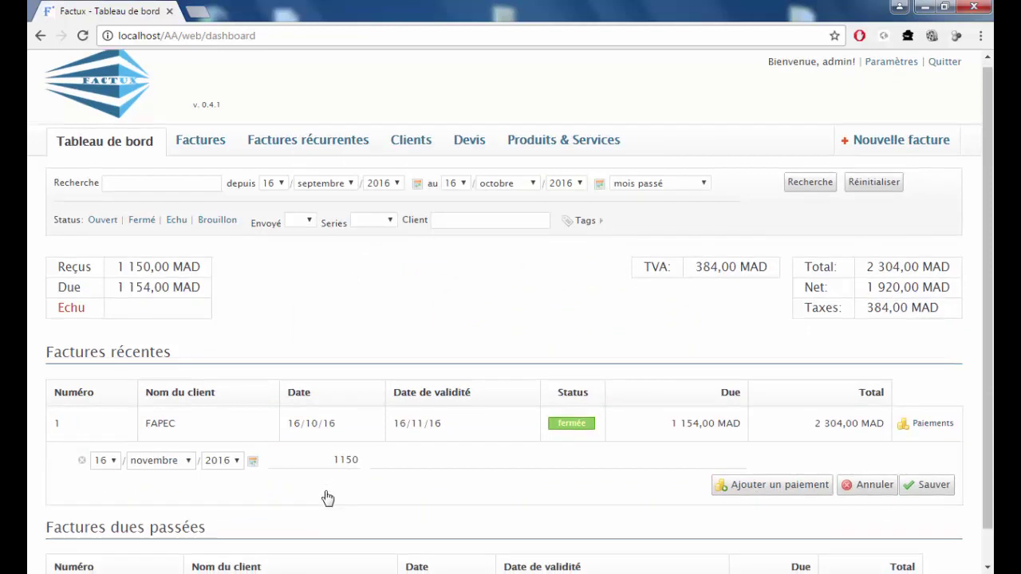
scroll(327, 498, down, 1)
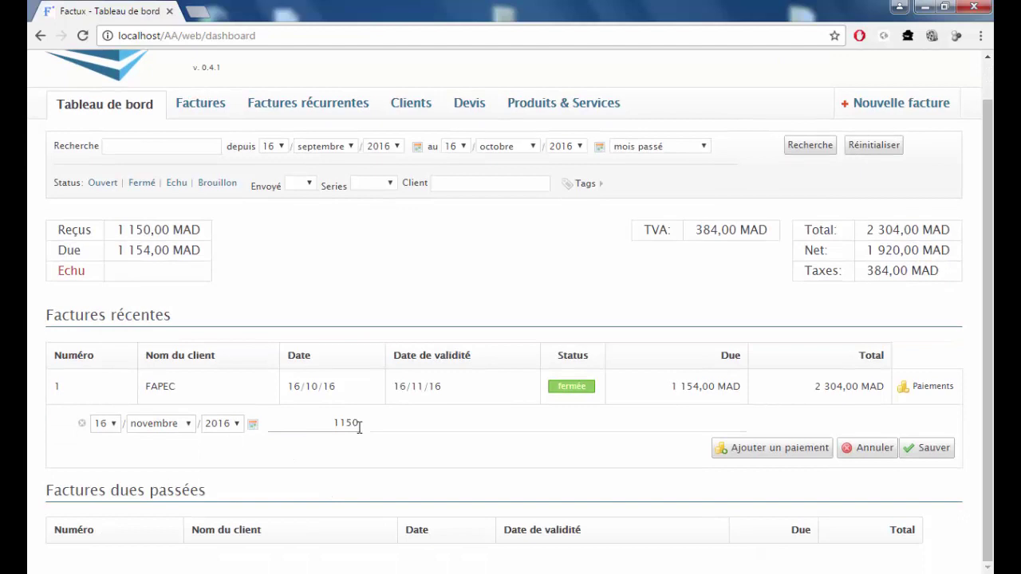
click(754, 450)
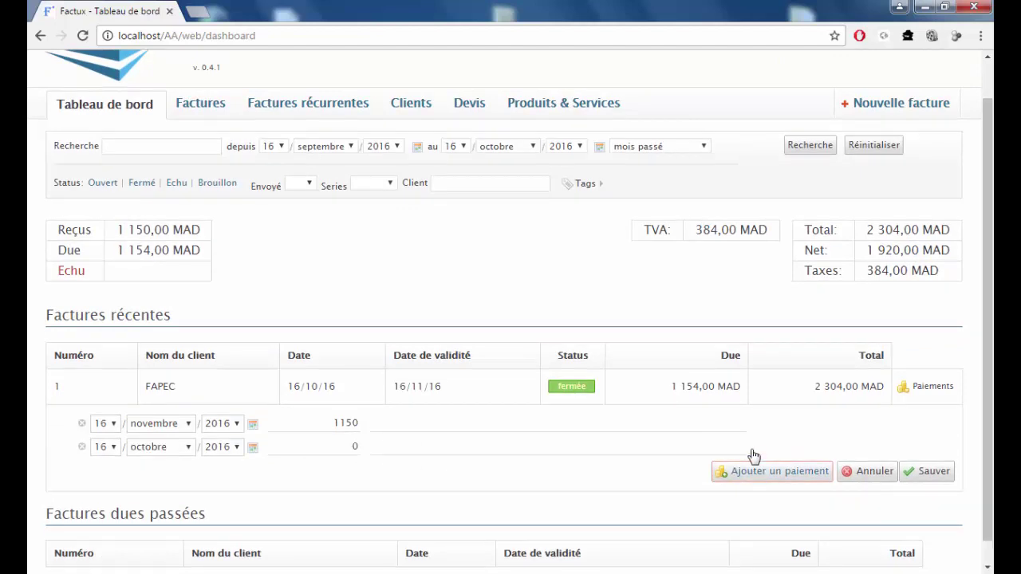
click(189, 448)
click(171, 429)
drag(359, 454, 345, 446)
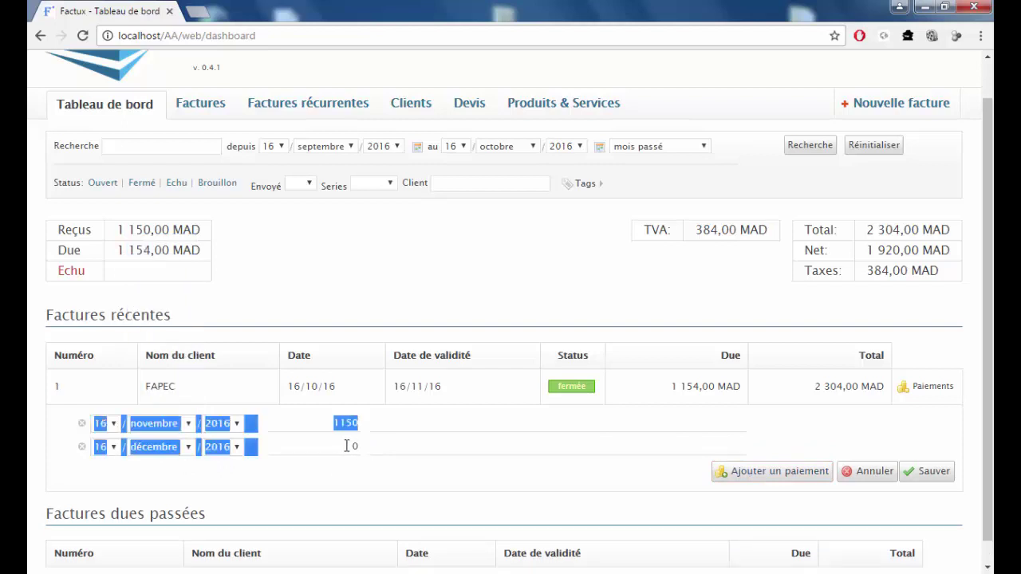
double_click(350, 446)
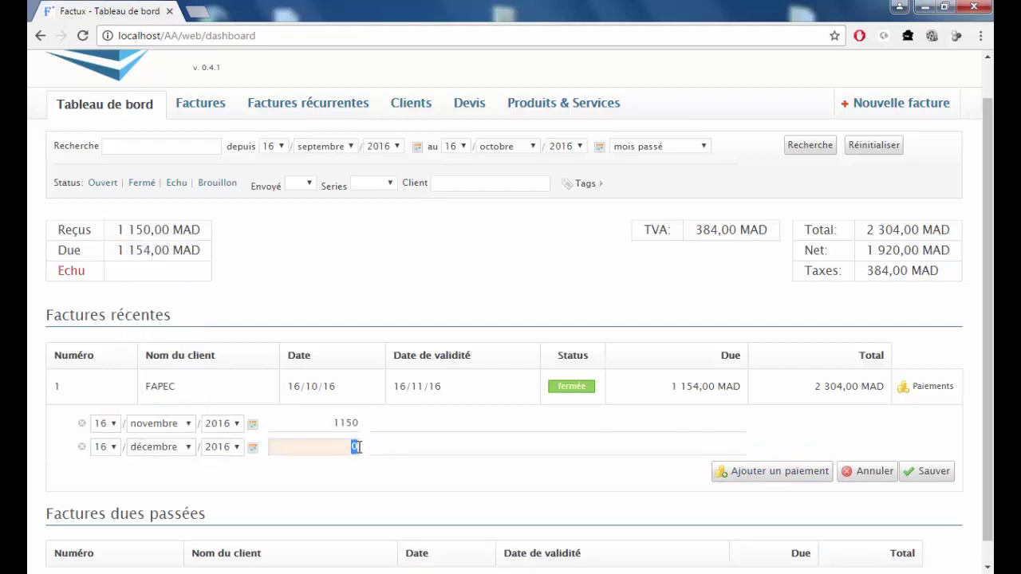
text(1154)
click(933, 475)
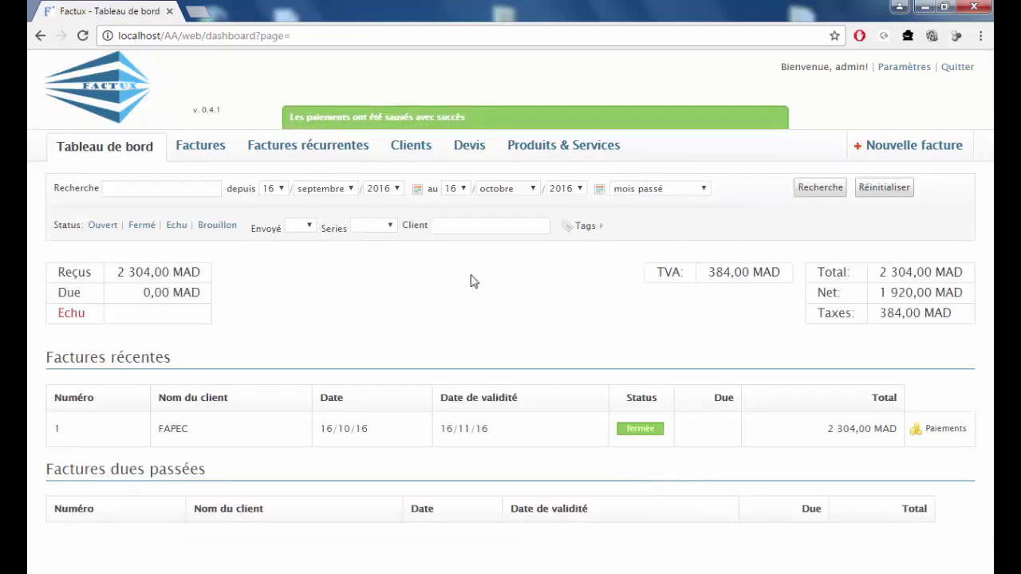
drag(55, 272, 215, 271)
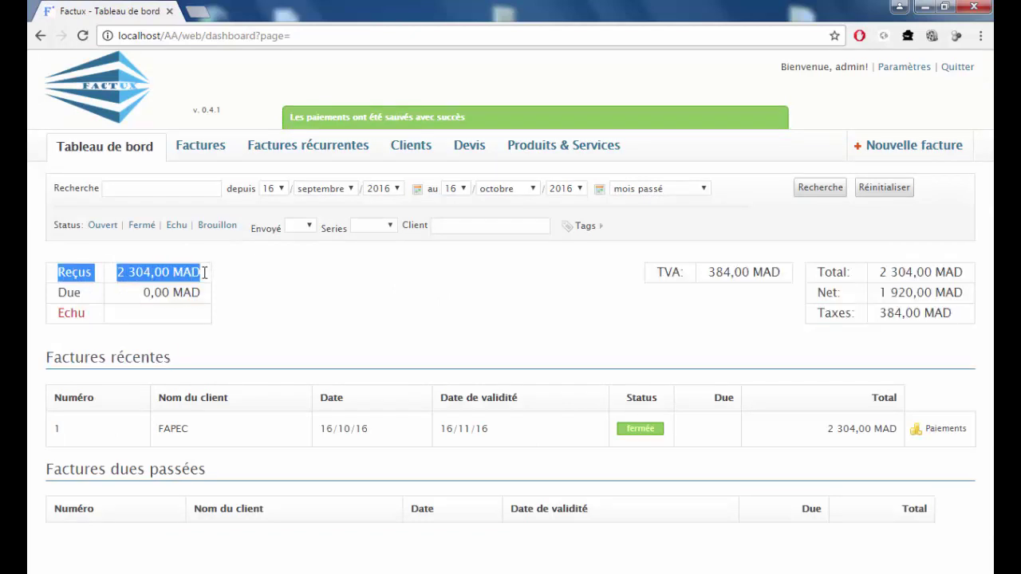
drag(59, 292, 205, 291)
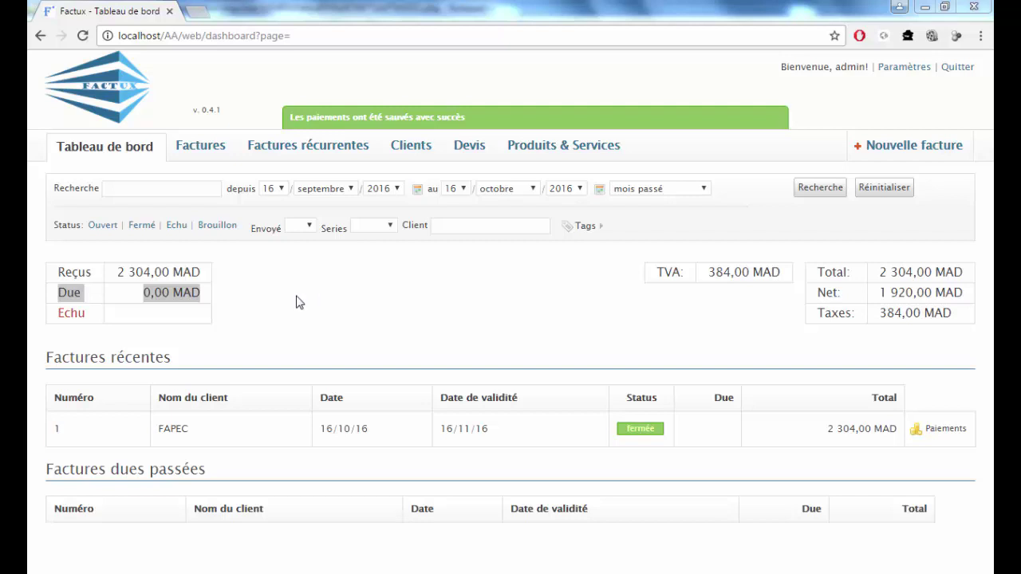
Export invoice 1 for FAPEC from the Factures list as a PDF and open Invoice-5 (5).pdf.
click(203, 150)
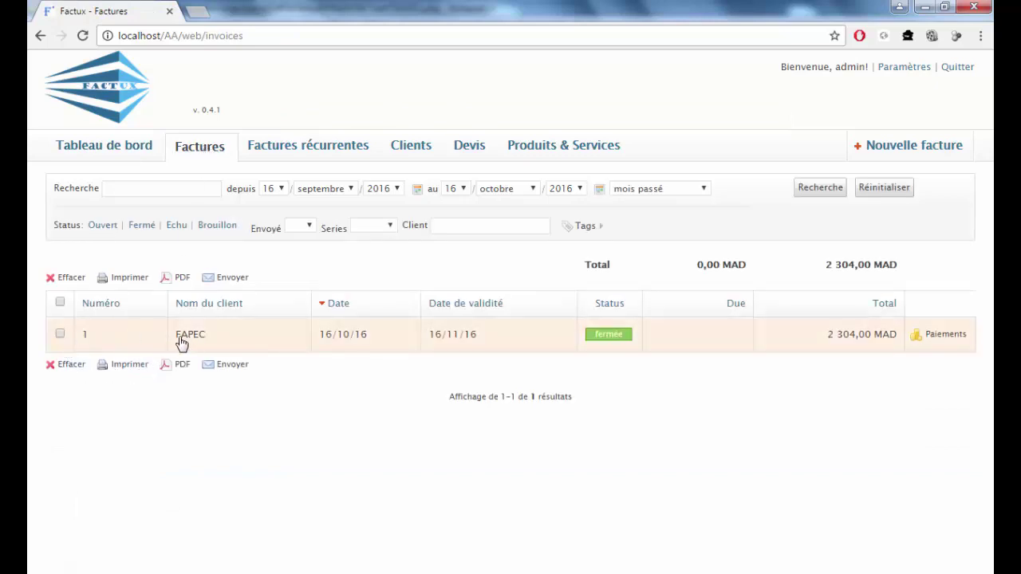
click(60, 335)
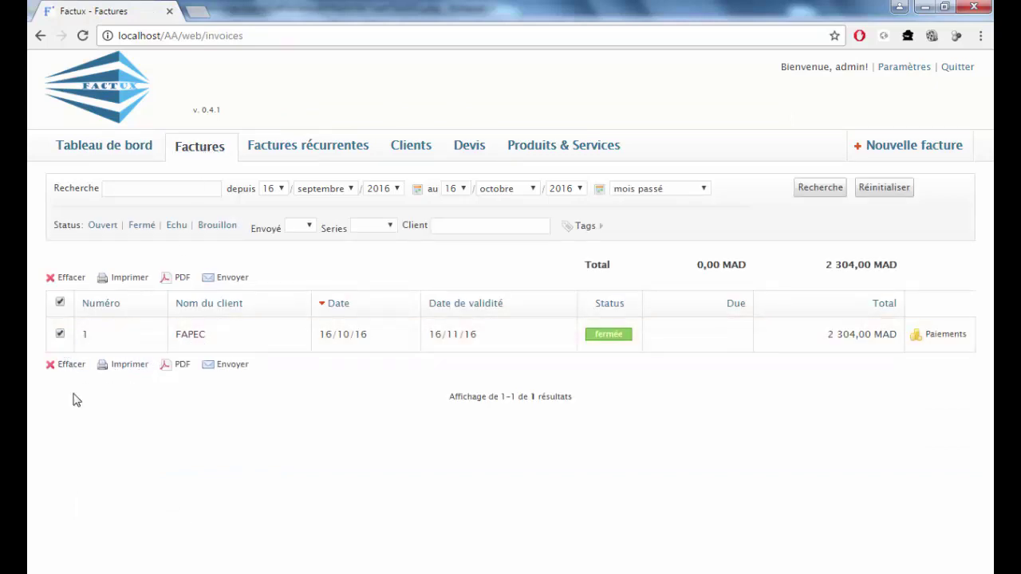
click(176, 369)
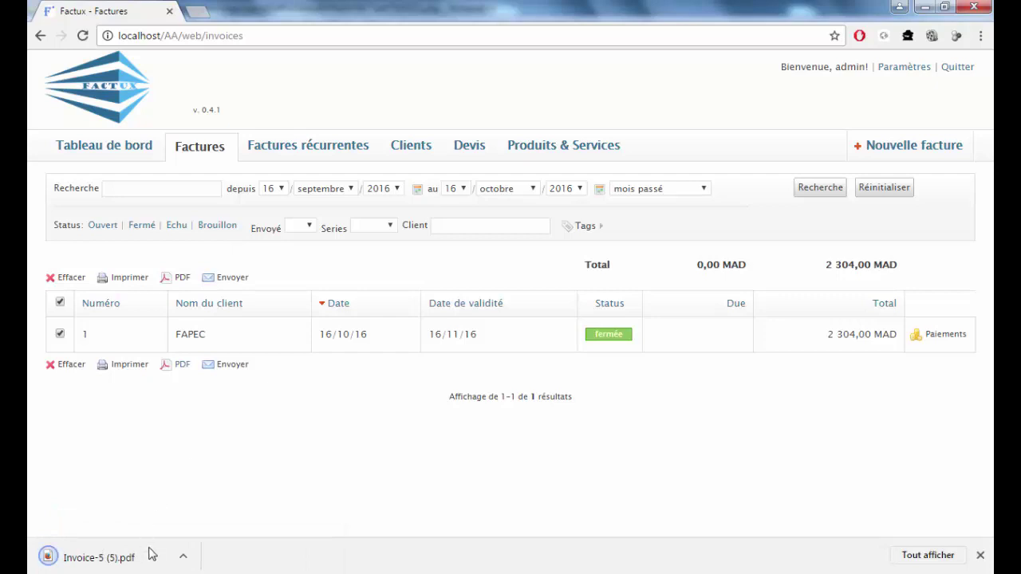
click(156, 558)
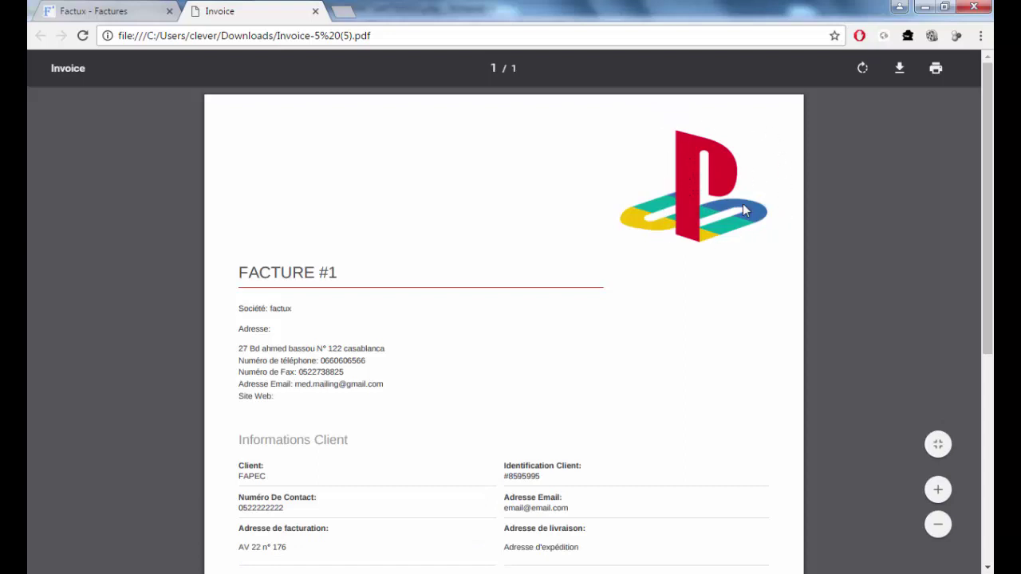
Scroll through FACTURE #1, highlighting client FAPEC and the installation equipements line item.
scroll(399, 253, down, 1)
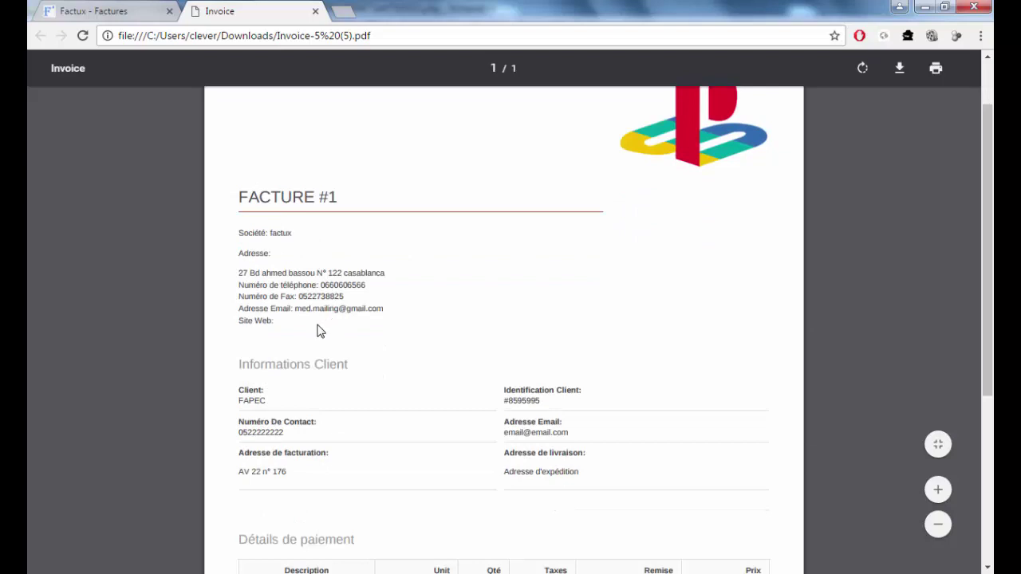
scroll(257, 255, down, 2)
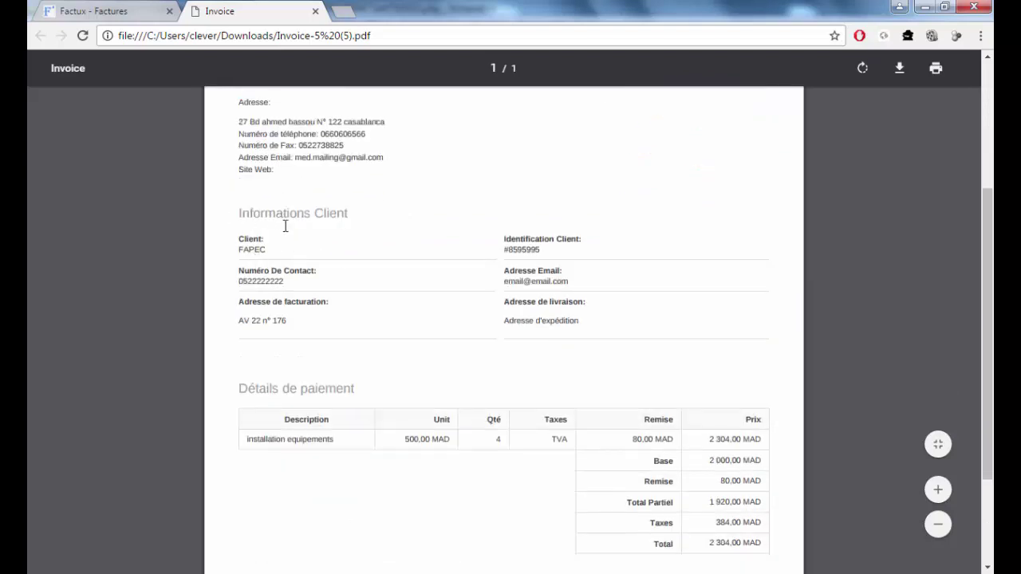
double_click(269, 251)
scroll(379, 302, down, 2)
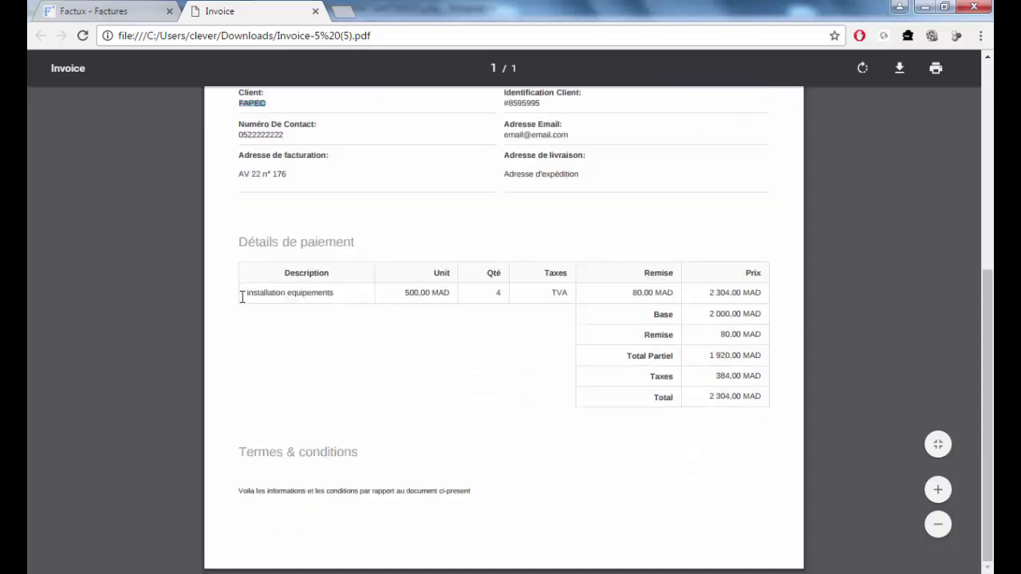
drag(242, 296, 380, 303)
click(423, 292)
Close the invoice PDF, export FAPEC estimate 1 from Devis as a PDF, and open Estimate-4 (1).pdf.
click(315, 12)
click(471, 153)
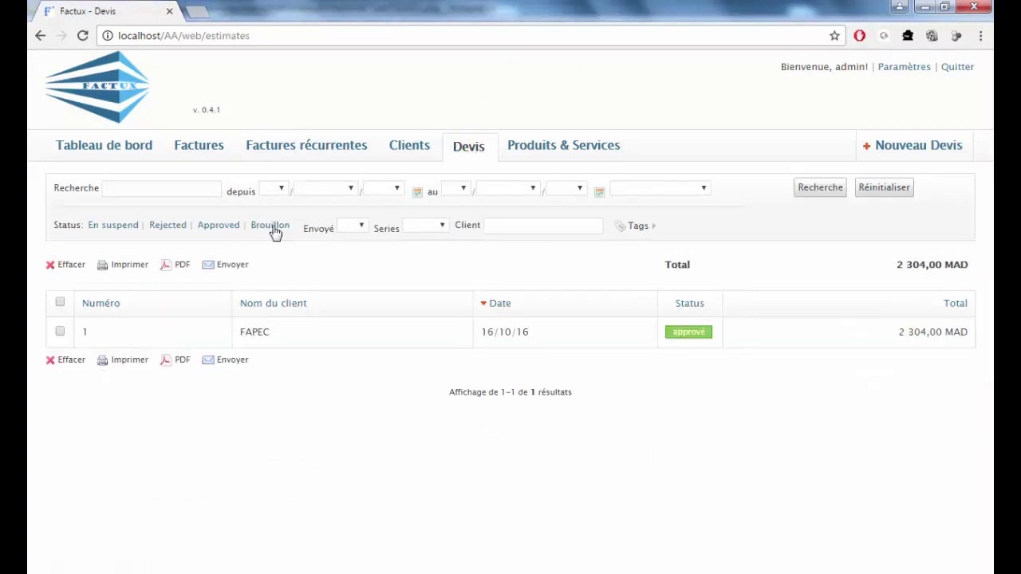
click(59, 332)
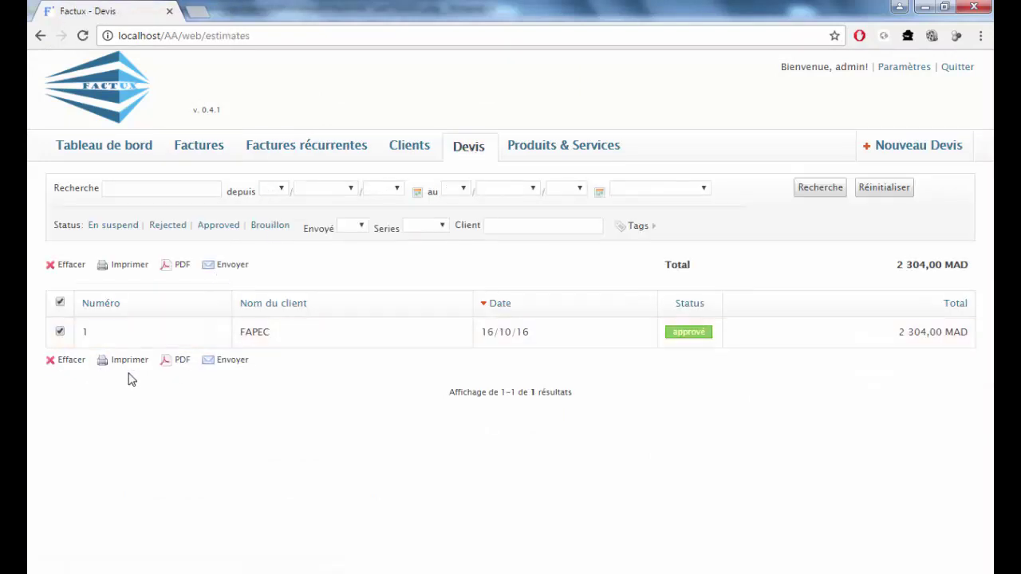
click(179, 367)
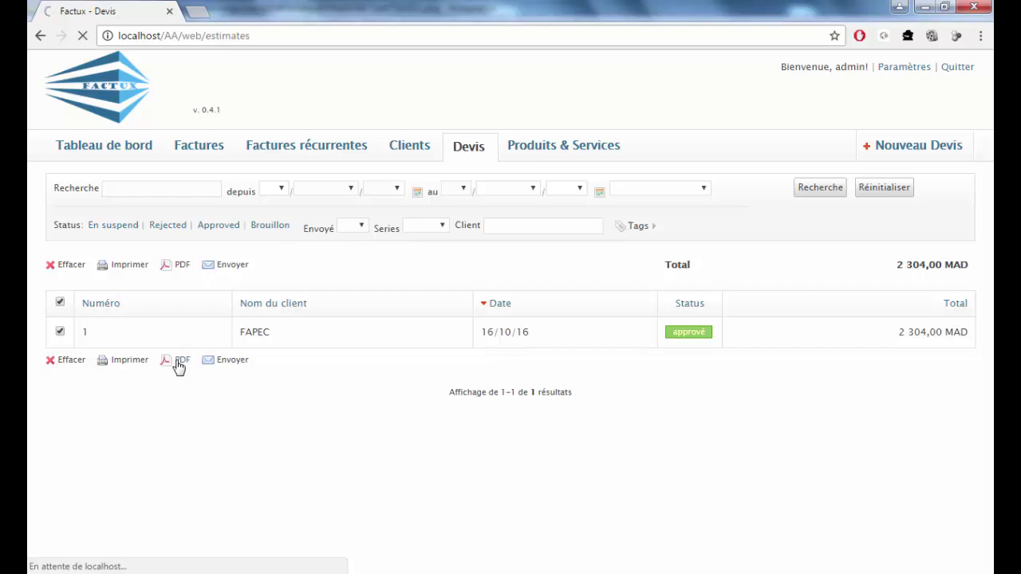
click(155, 558)
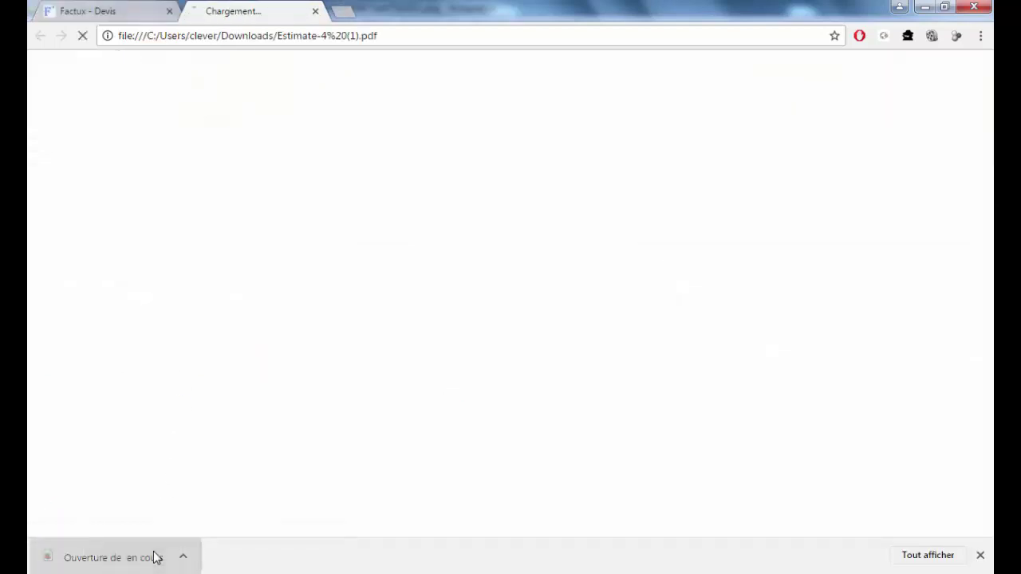